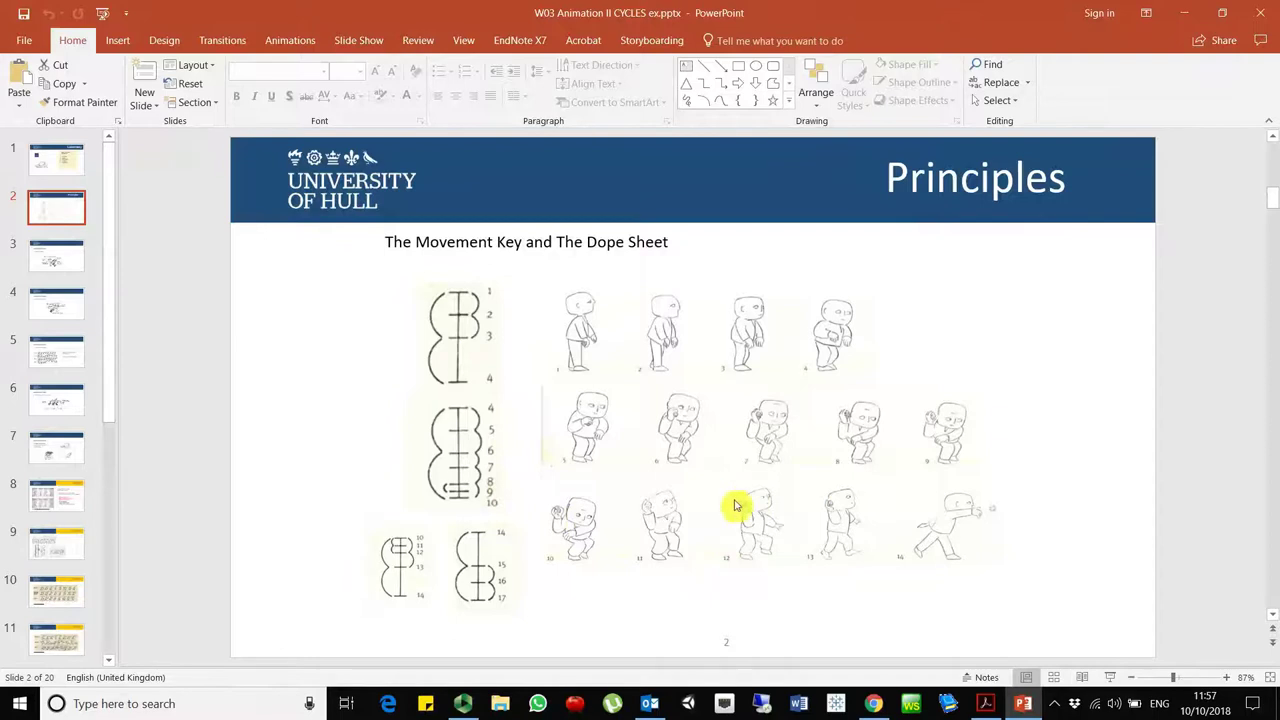
- Step through the lesson slides 3 to 9, from the biped problem to the walk cycle references
click(78, 262)
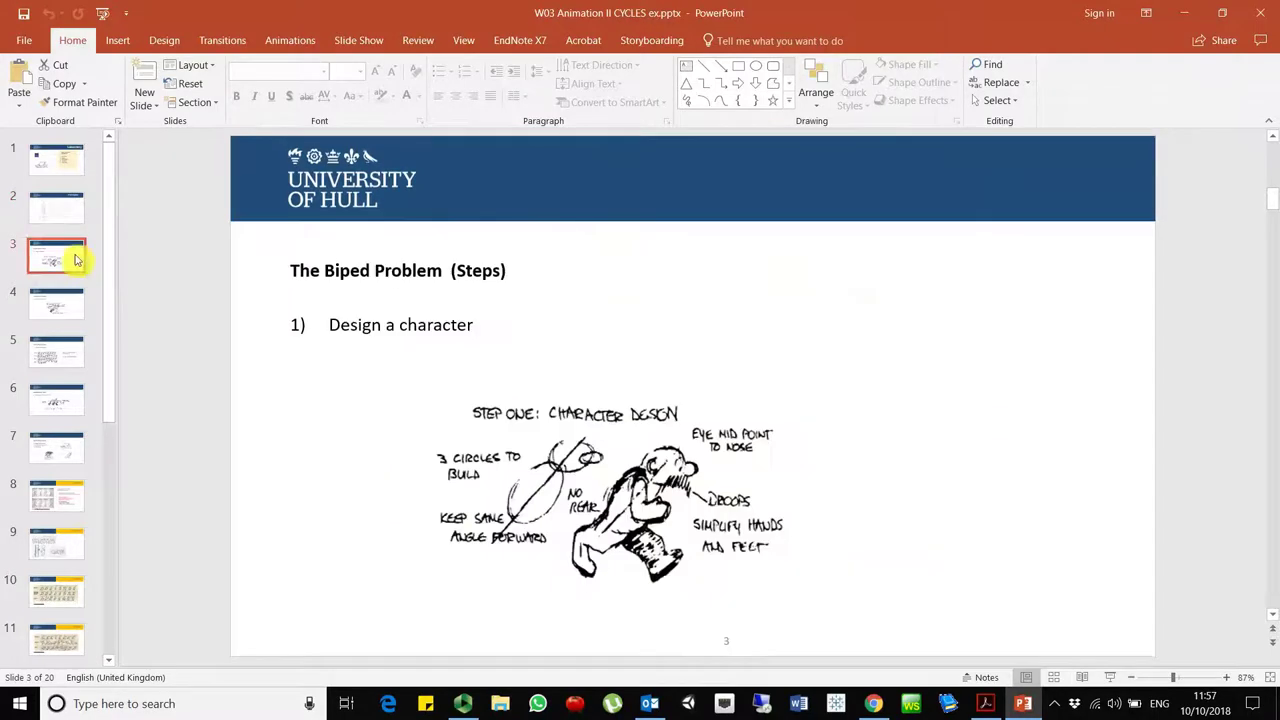
click(71, 322)
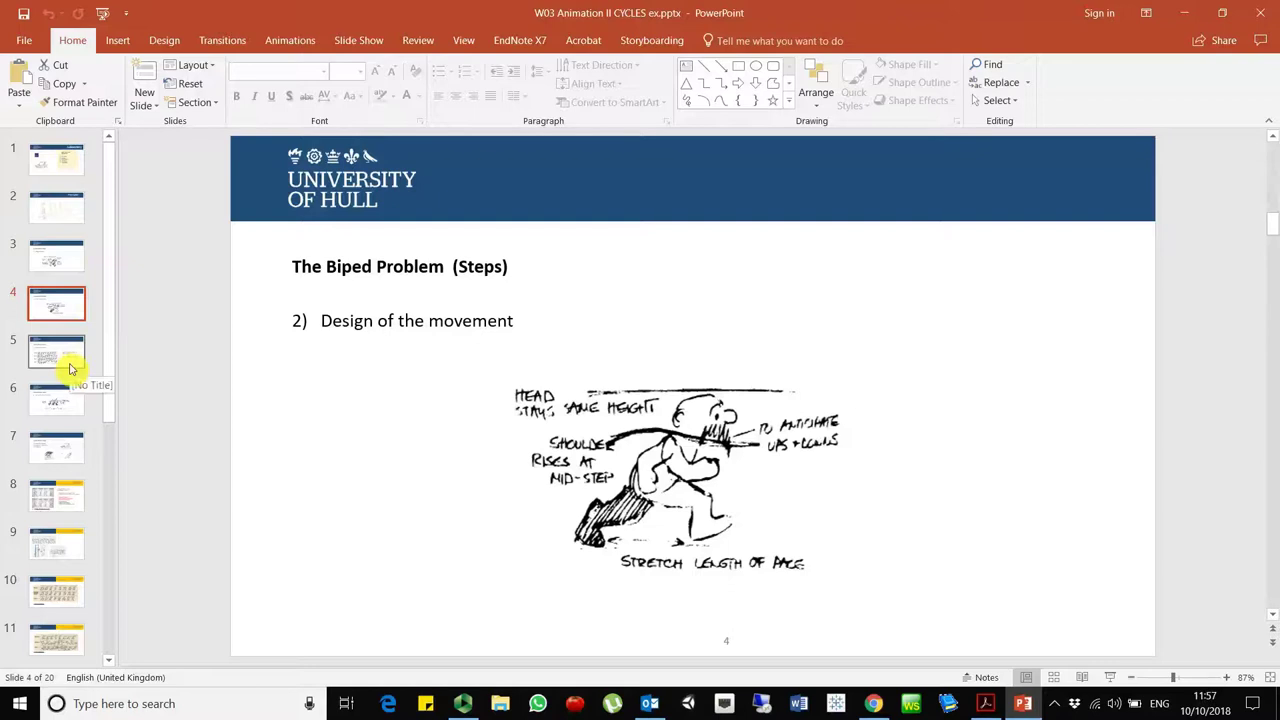
click(71, 369)
click(71, 410)
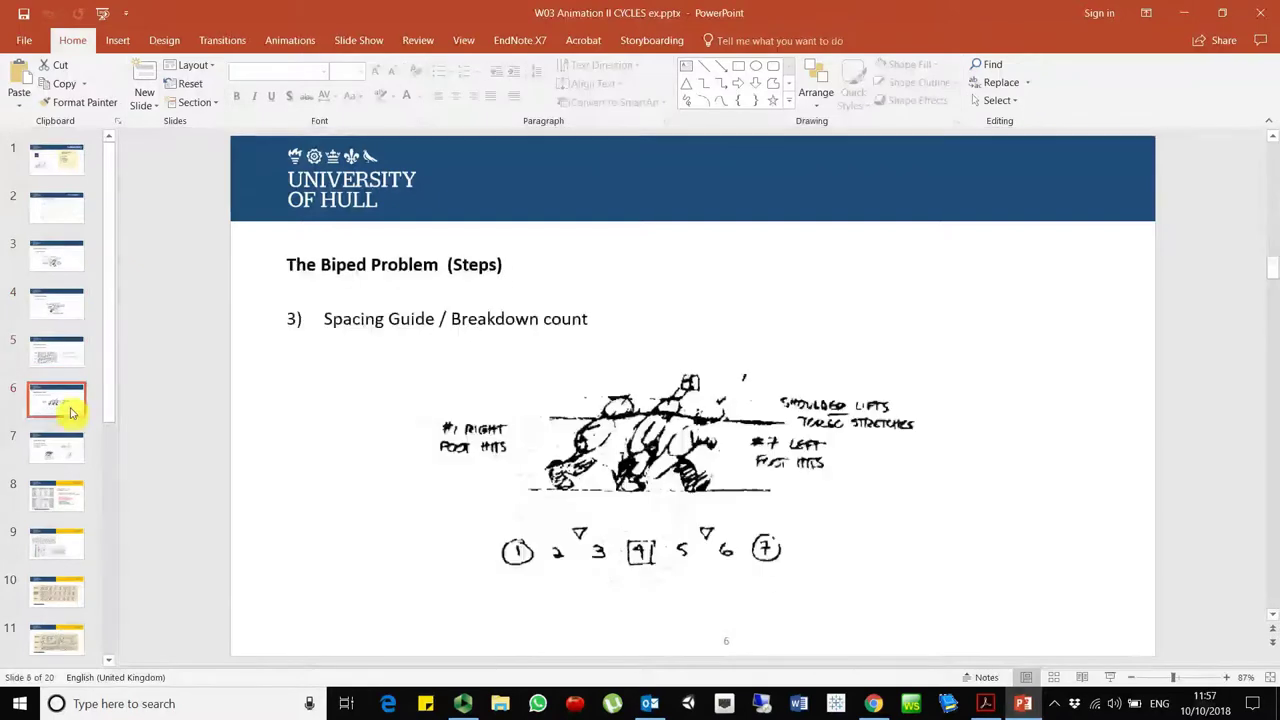
click(71, 455)
click(71, 500)
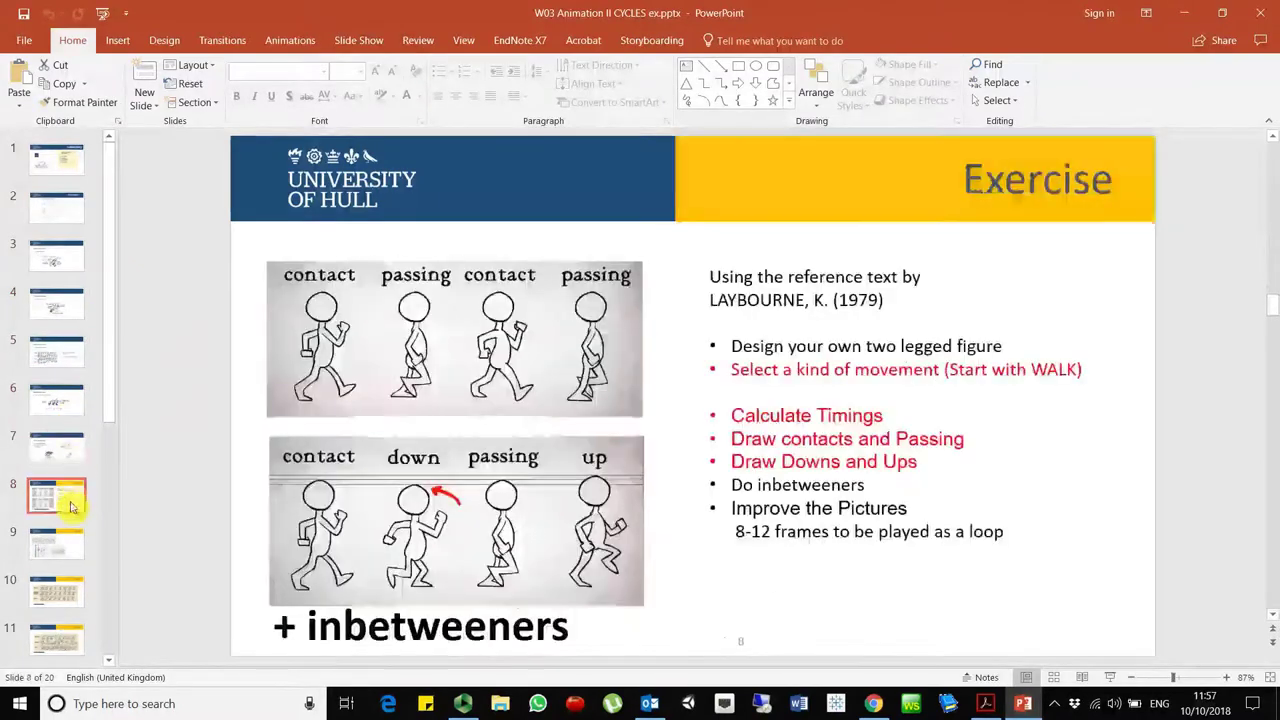
click(71, 557)
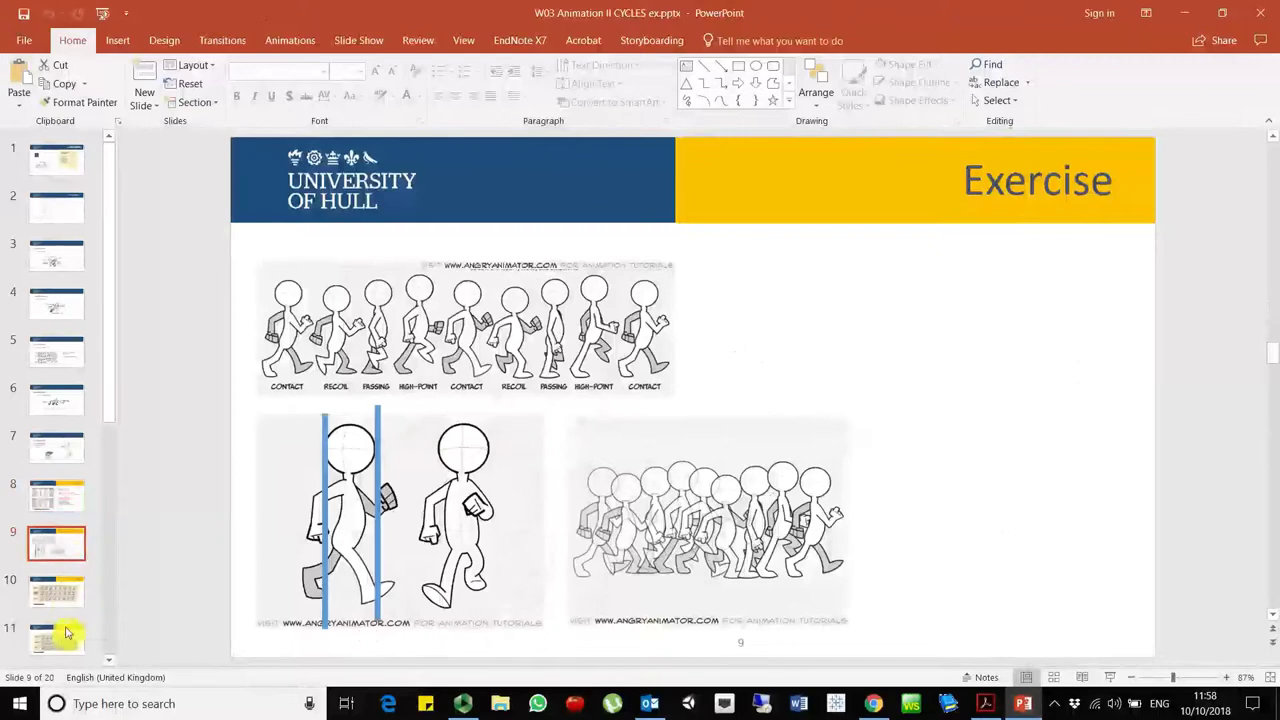
click(57, 516)
click(64, 552)
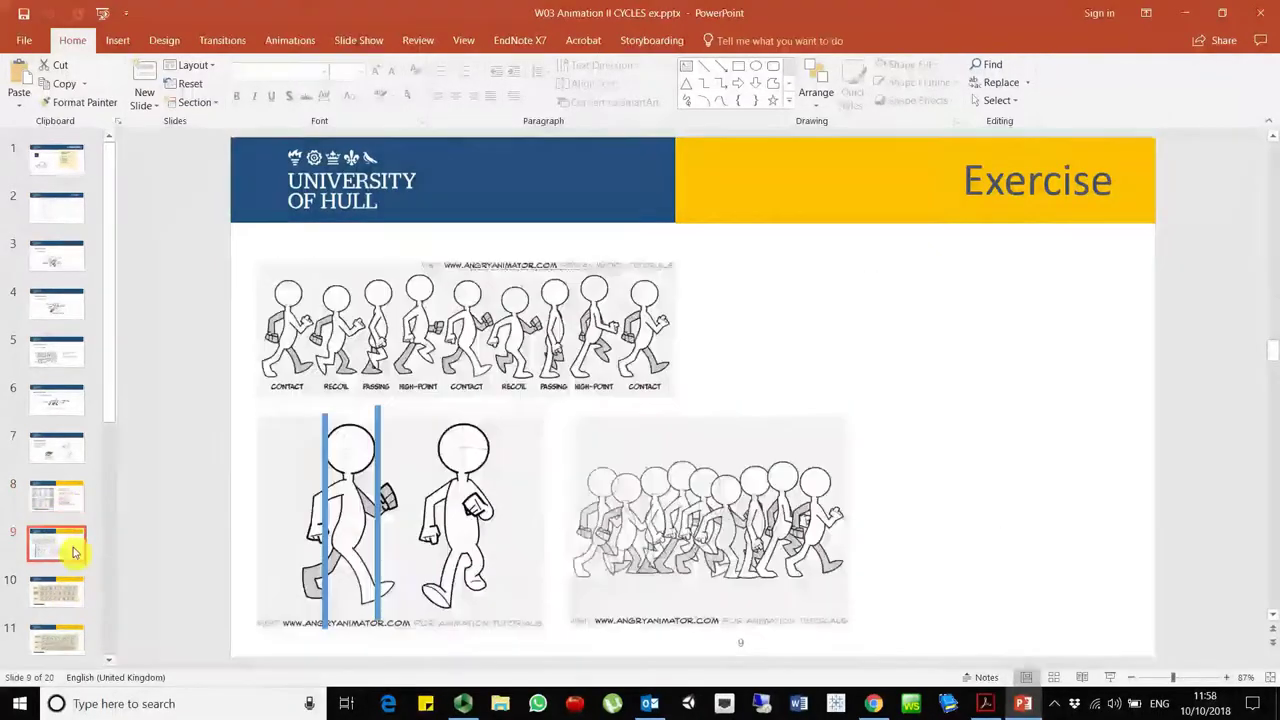
- Review slides 10–13 on walk, run and jump cycles, then revisit the Exercise and Principles slides
click(72, 597)
click(70, 645)
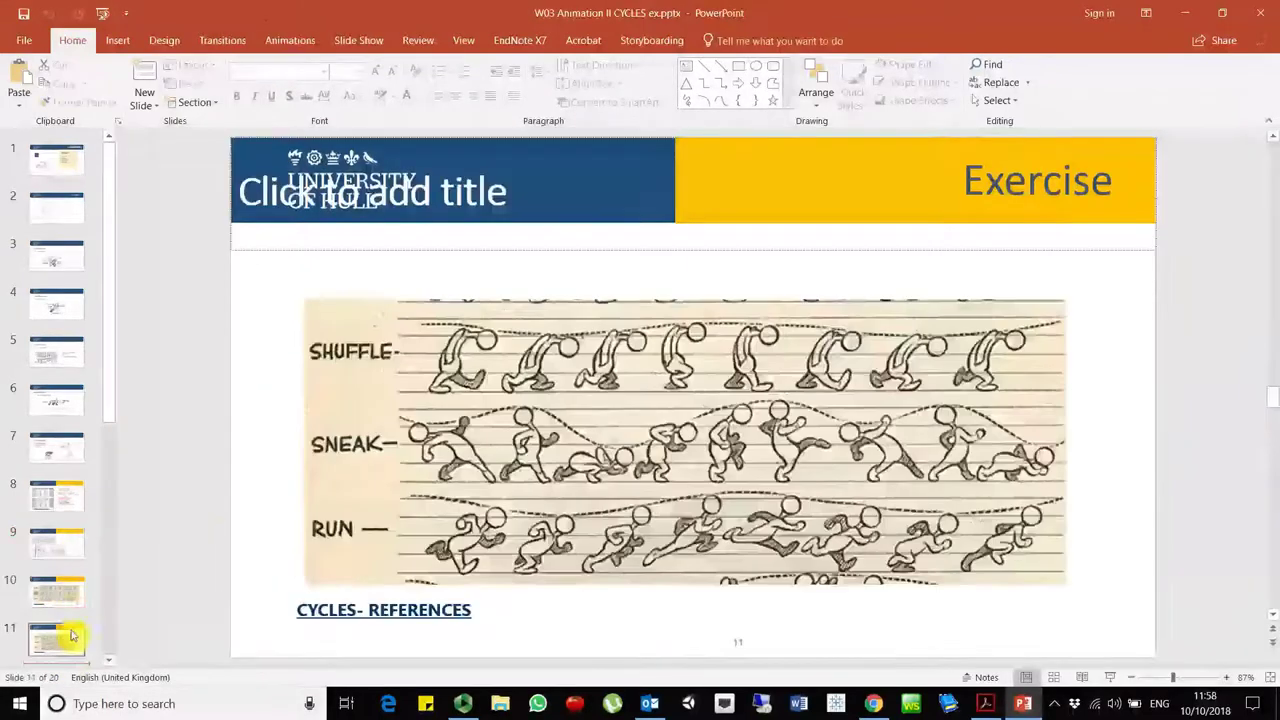
scroll(60, 580, down, 3)
click(56, 455)
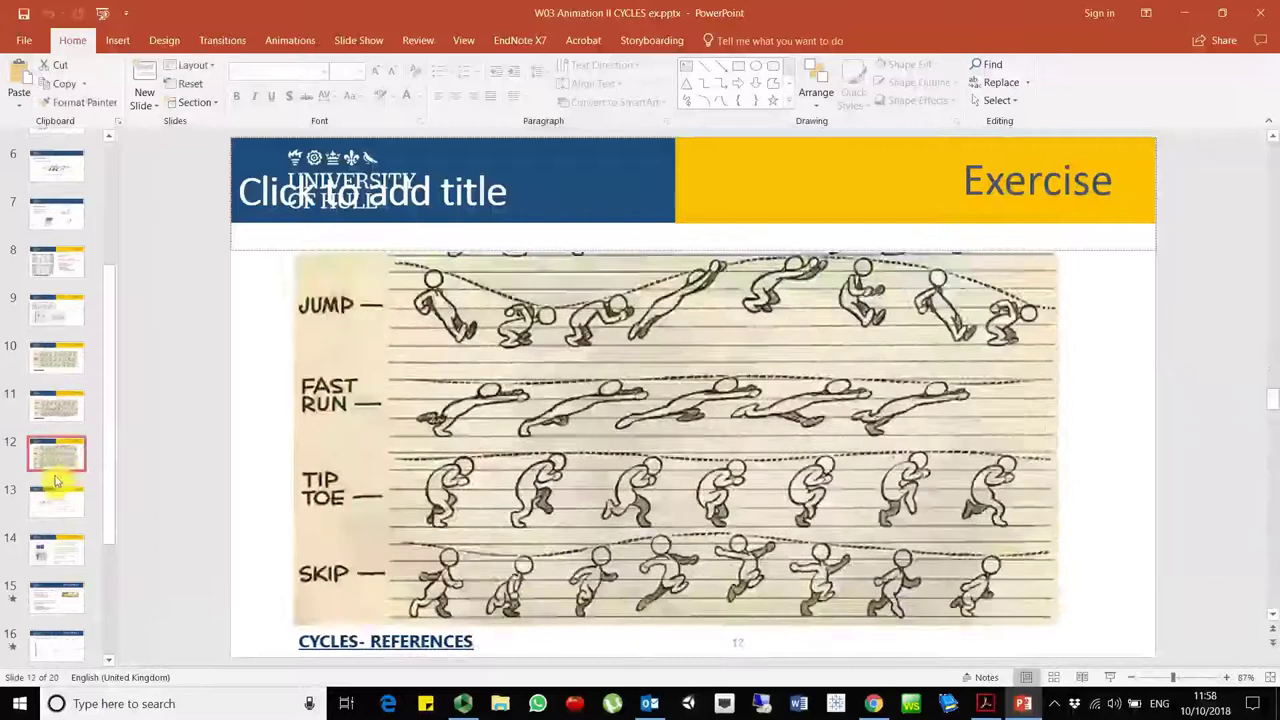
click(50, 508)
scroll(70, 550, down, 3)
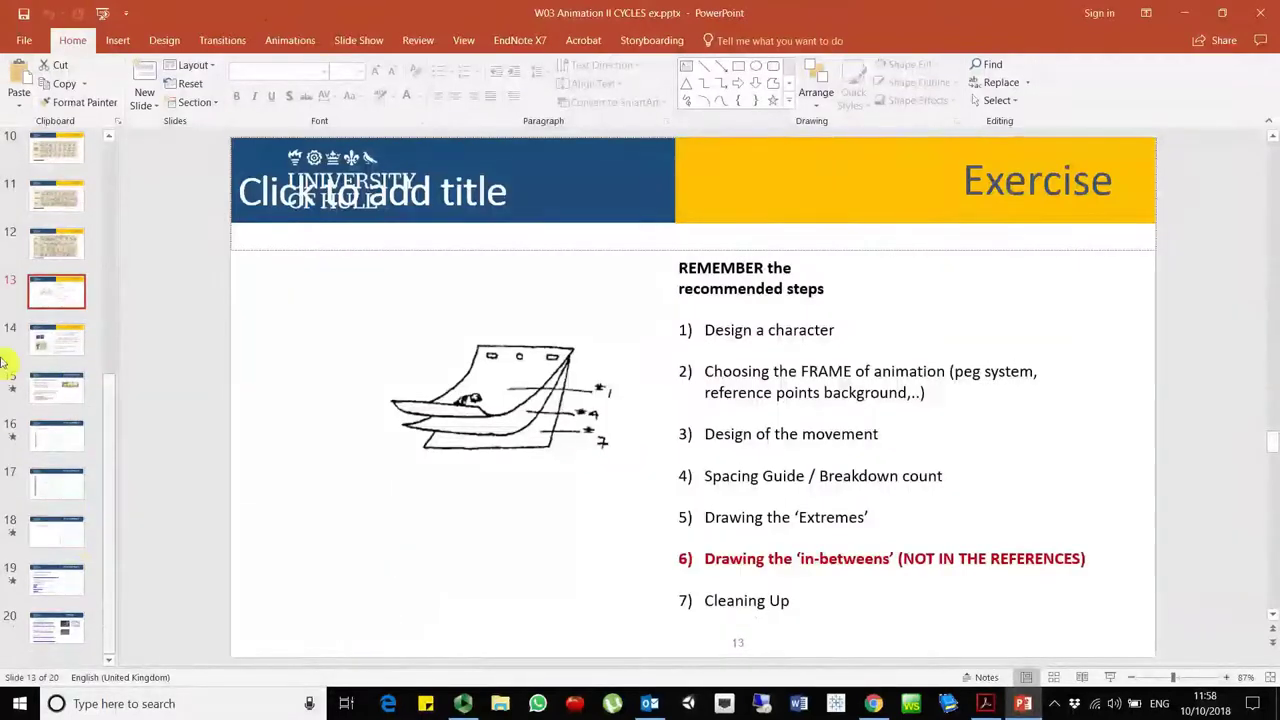
scroll(95, 200, up, 6)
click(66, 165)
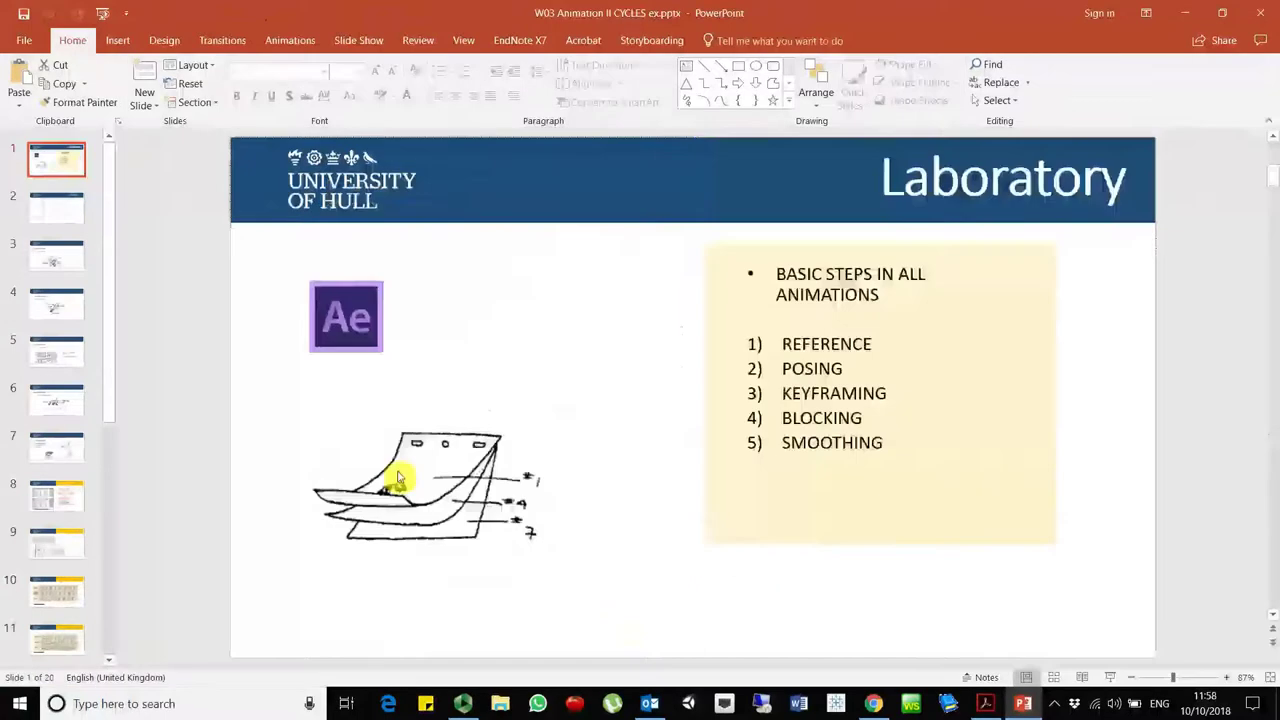
click(52, 493)
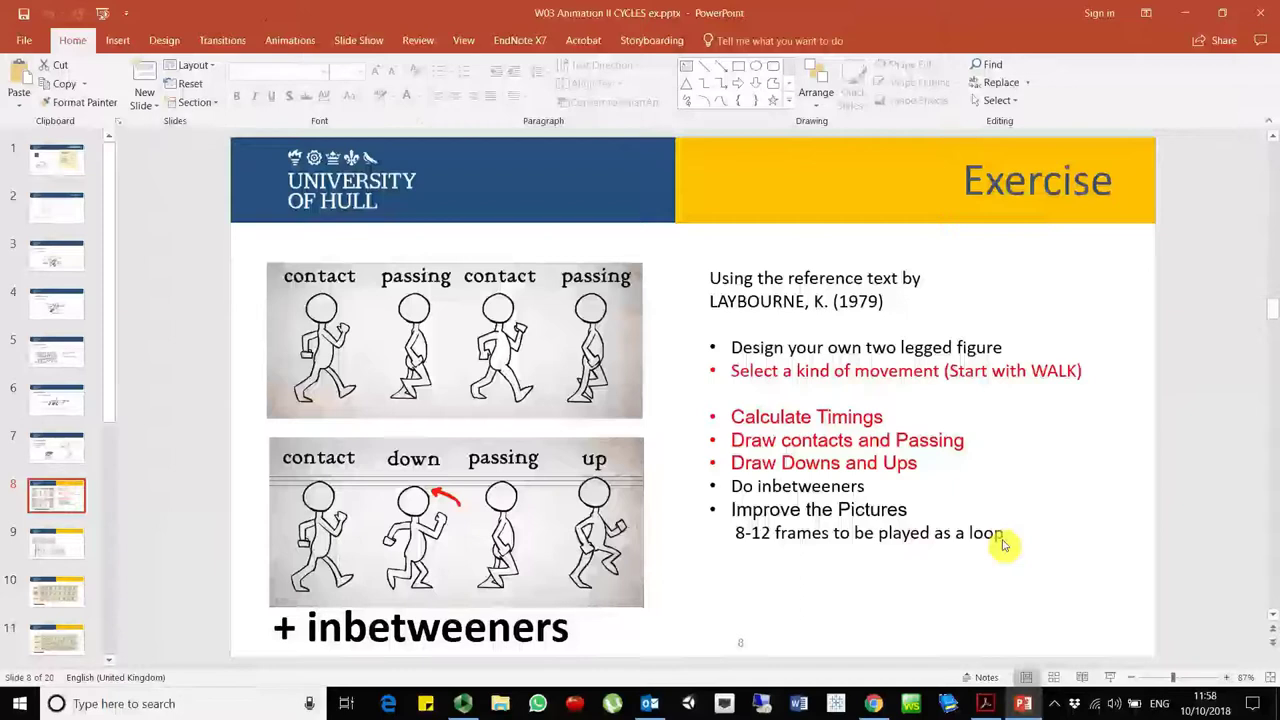
click(56, 207)
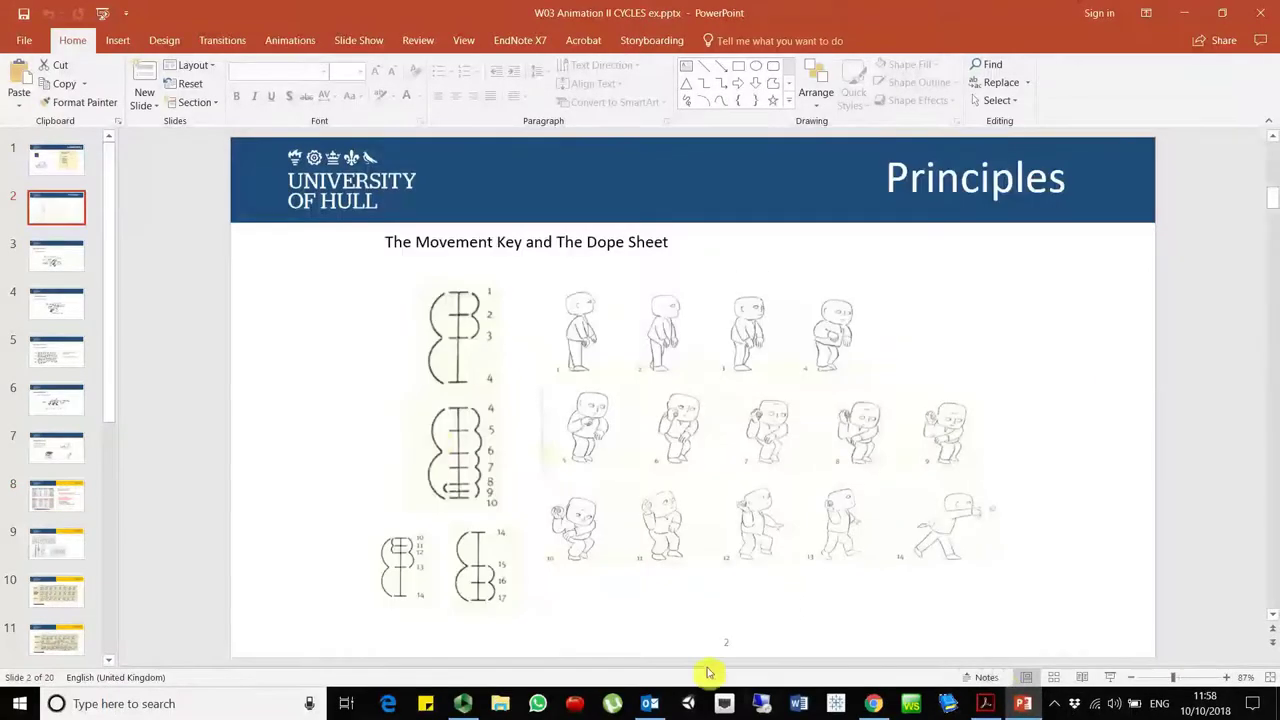
- Search for 'after' and launch After Effects
click(176, 702)
text(after)
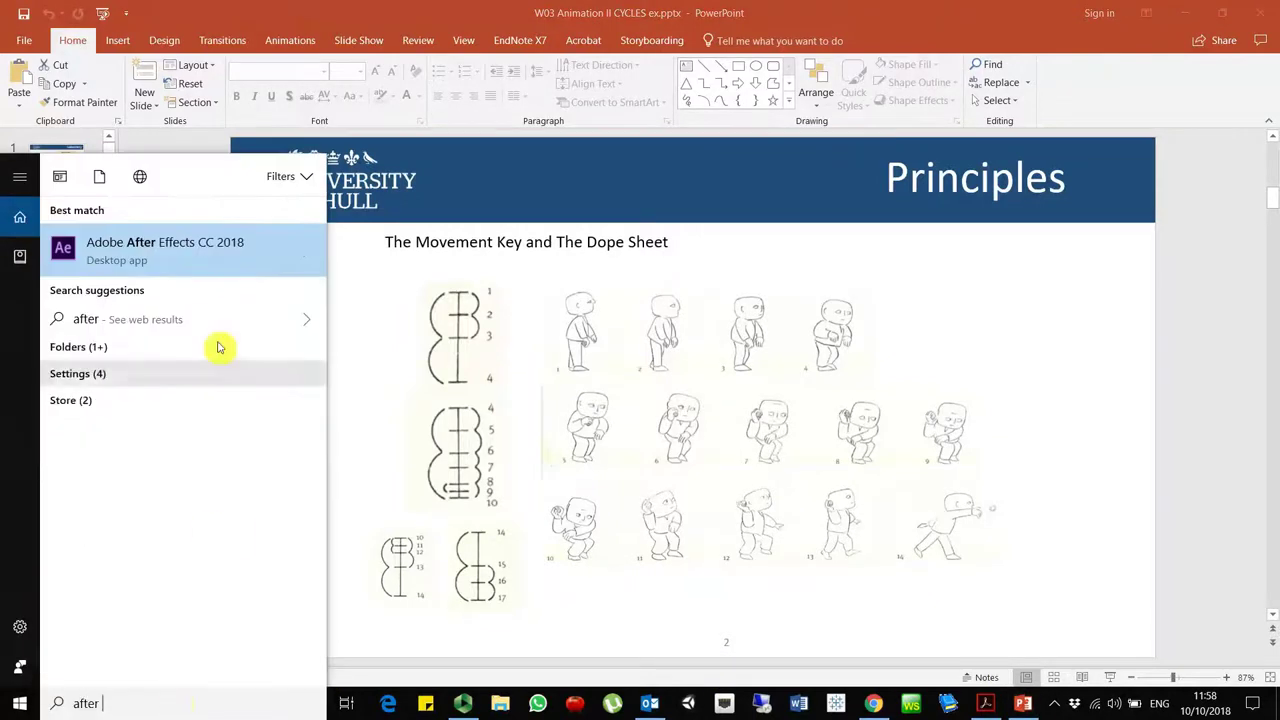
key(Escape)
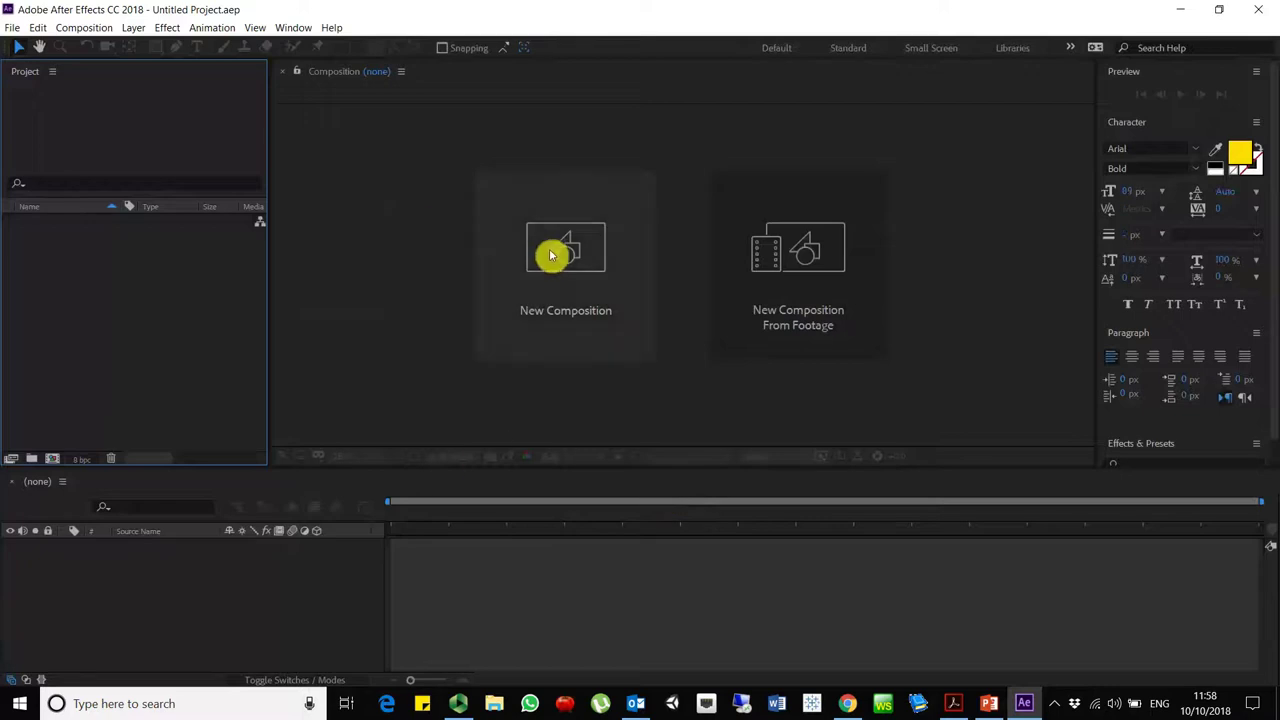
- Create a new composition from the HDTV 1080 preset at 25 fps with a mid-gray background
click(551, 257)
click(141, 105)
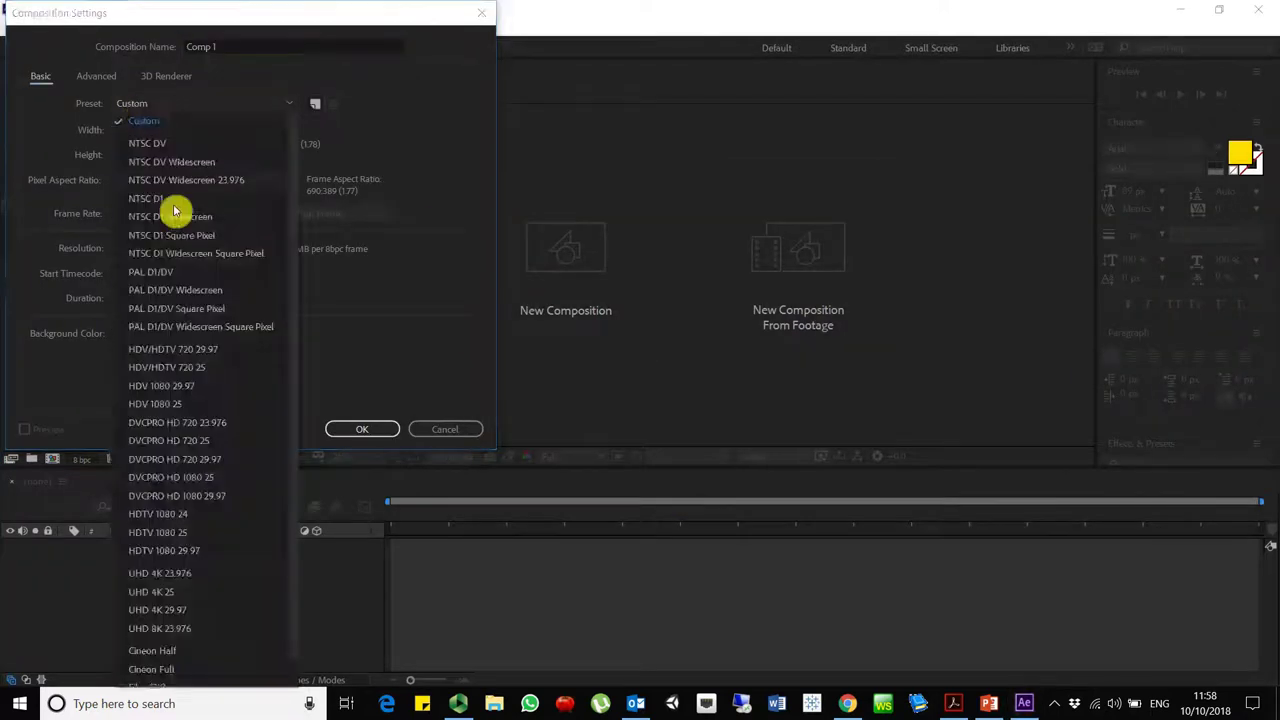
scroll(193, 441, down, 1)
click(183, 522)
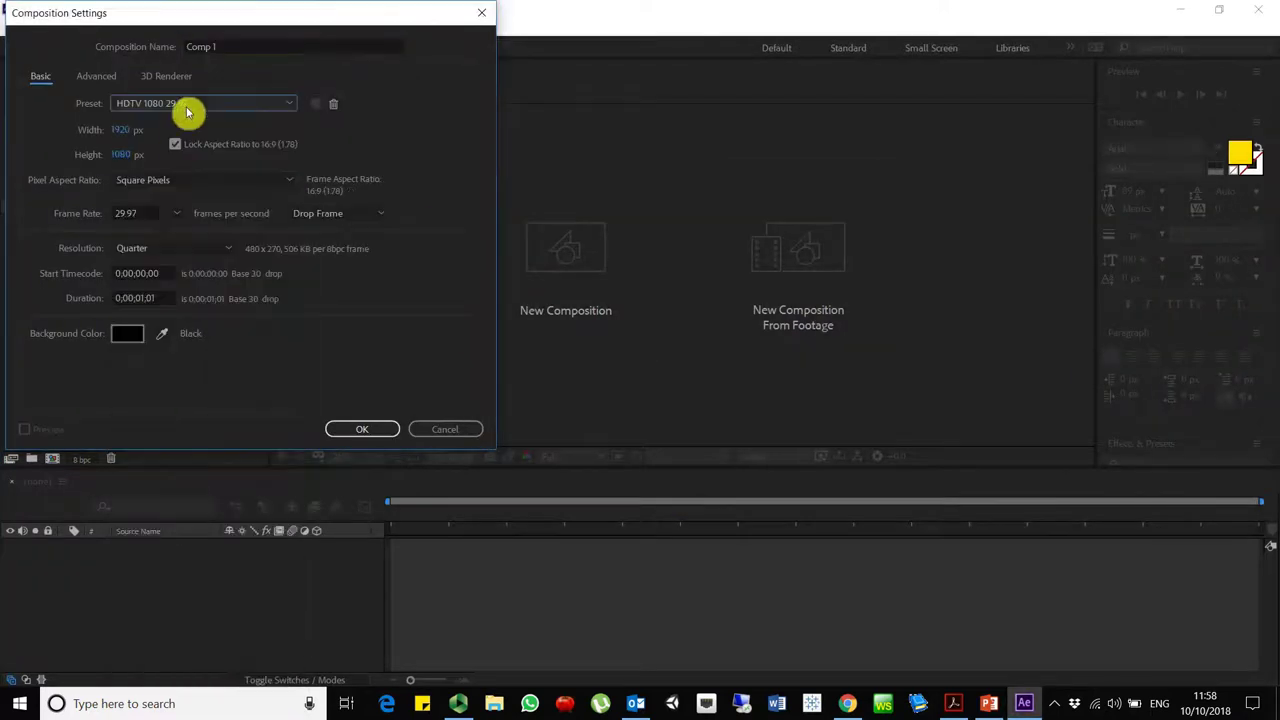
click(176, 213)
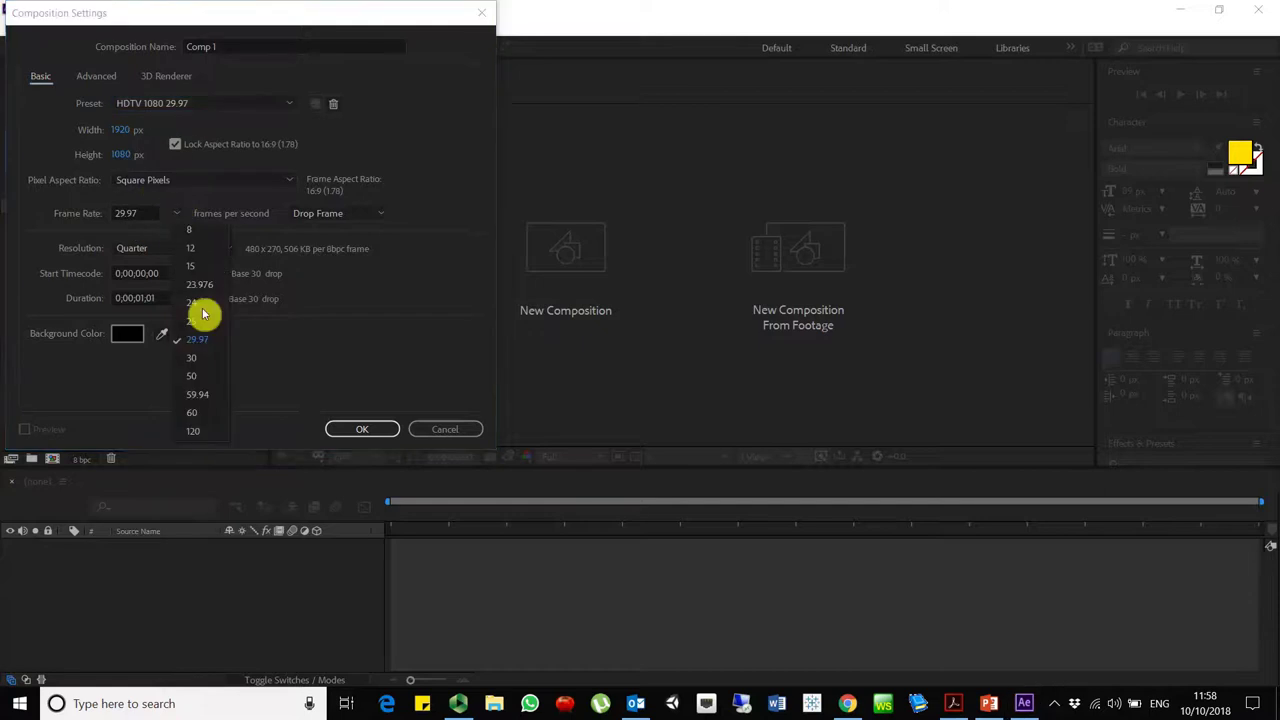
click(200, 327)
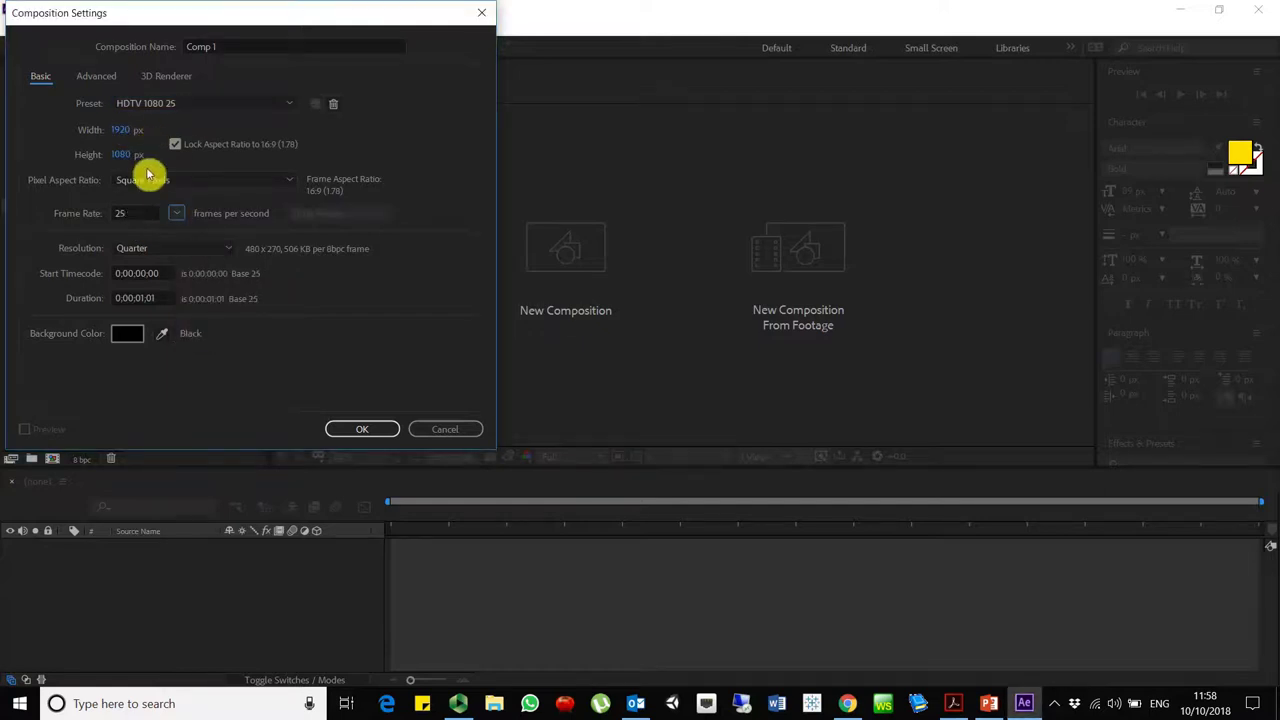
click(130, 336)
drag(110, 200, 2, 137)
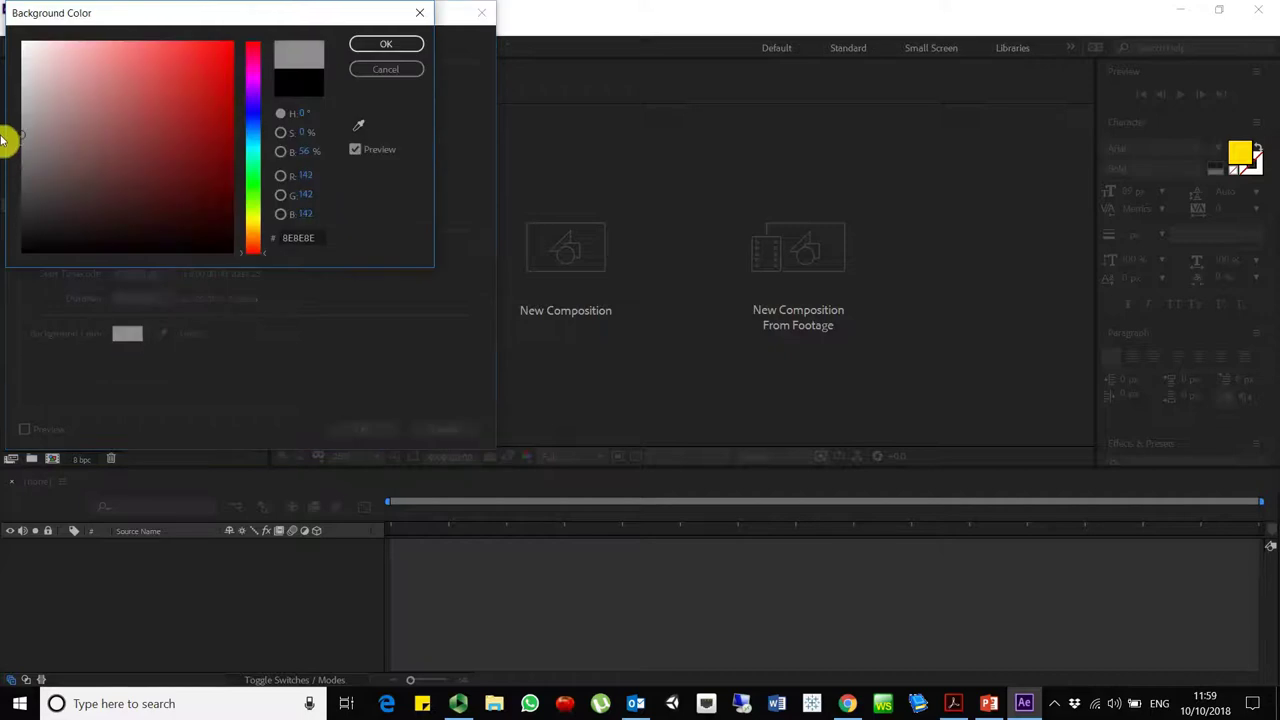
click(362, 44)
click(358, 430)
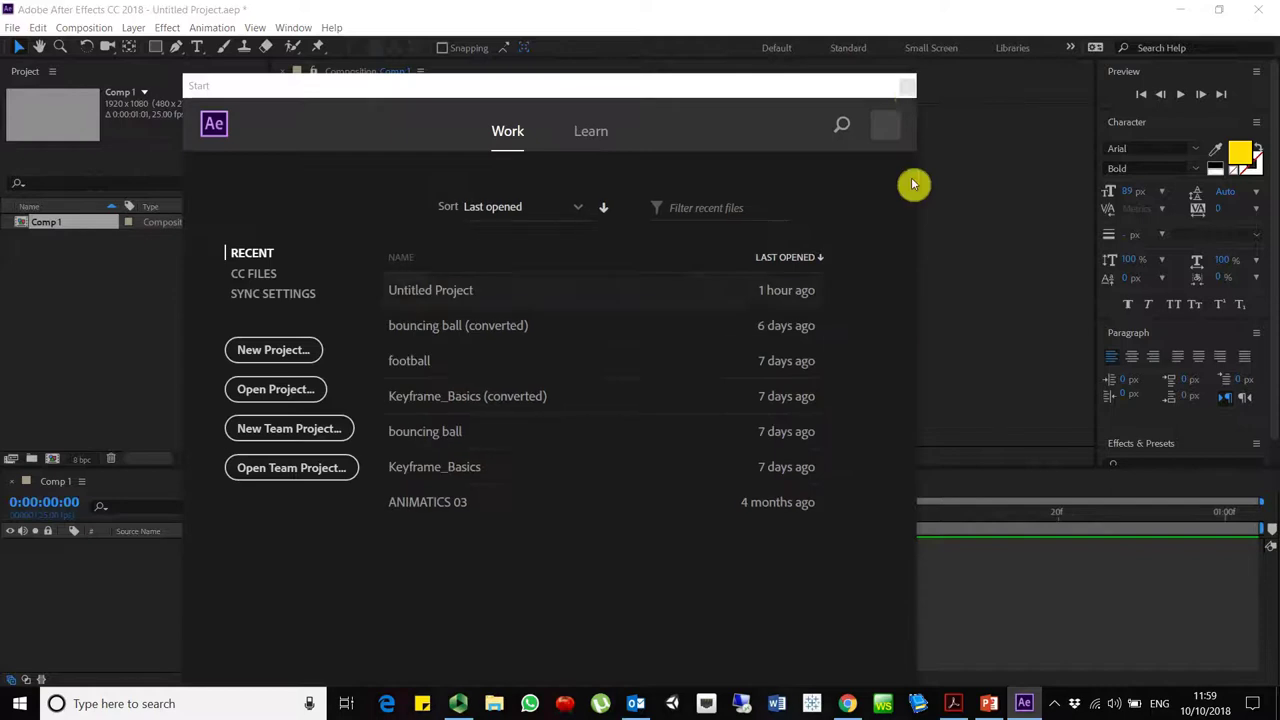
- Dismiss the start screen and scrub Comp 1's timeline back to frame 0
click(908, 93)
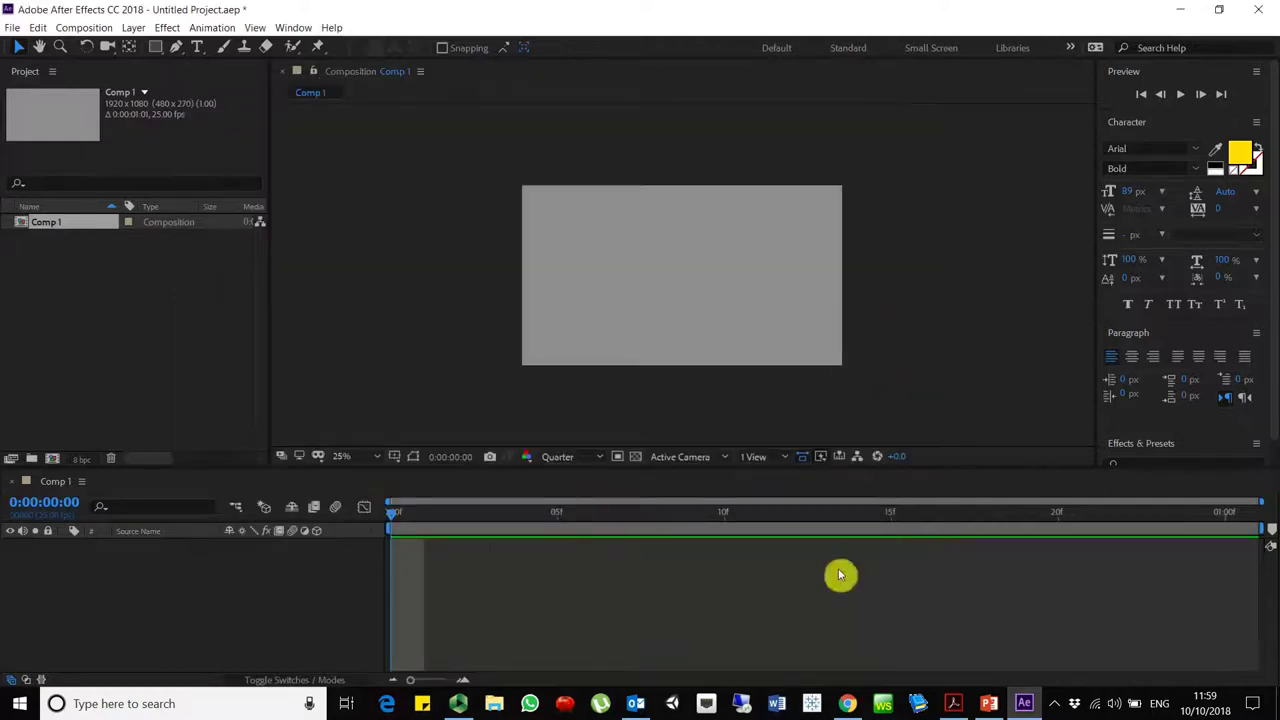
click(624, 513)
drag(705, 519, 316, 547)
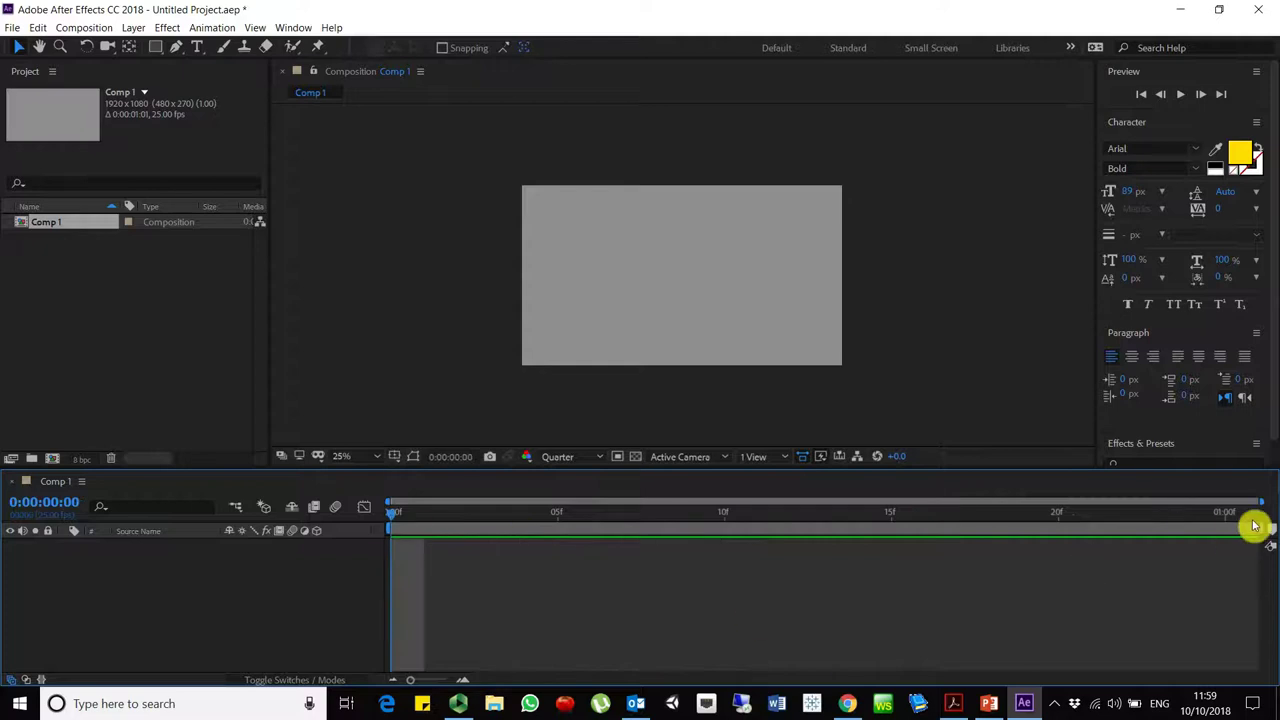
- Minimize After Effects and PowerPoint to bring back the browser showing the walk-cycle image
click(1183, 10)
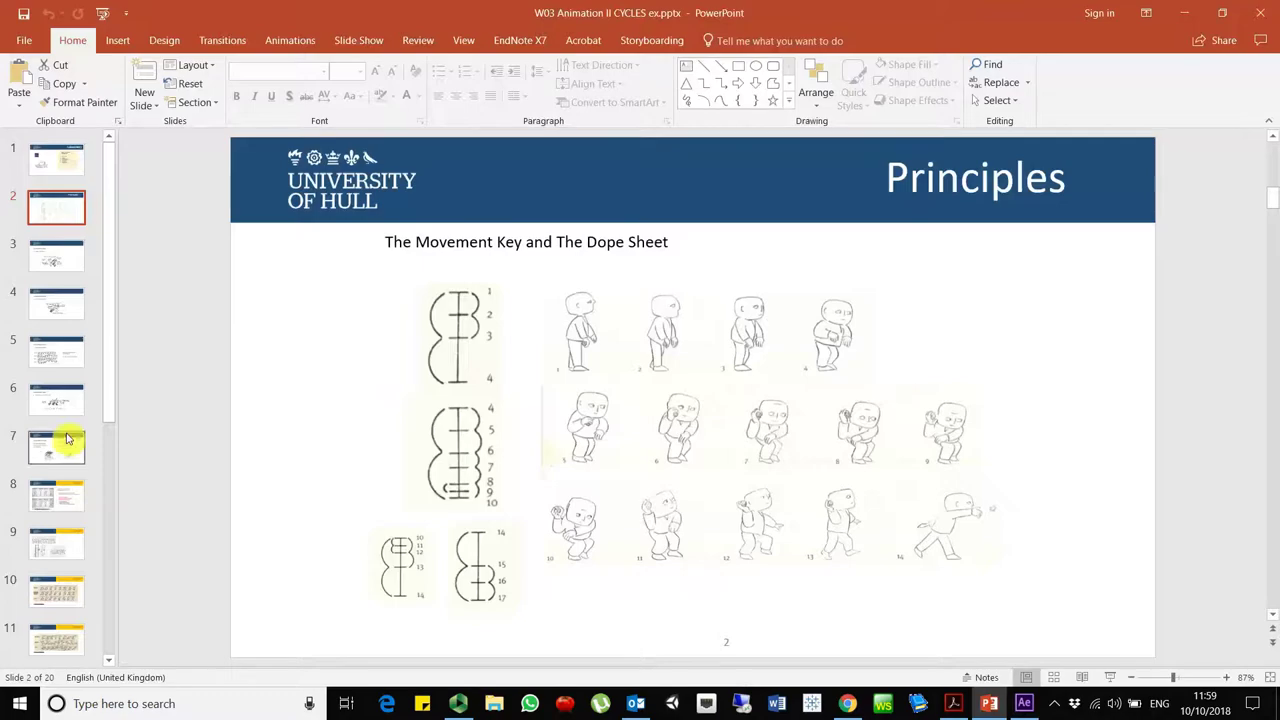
scroll(71, 437, down, 1)
click(1190, 13)
click(847, 703)
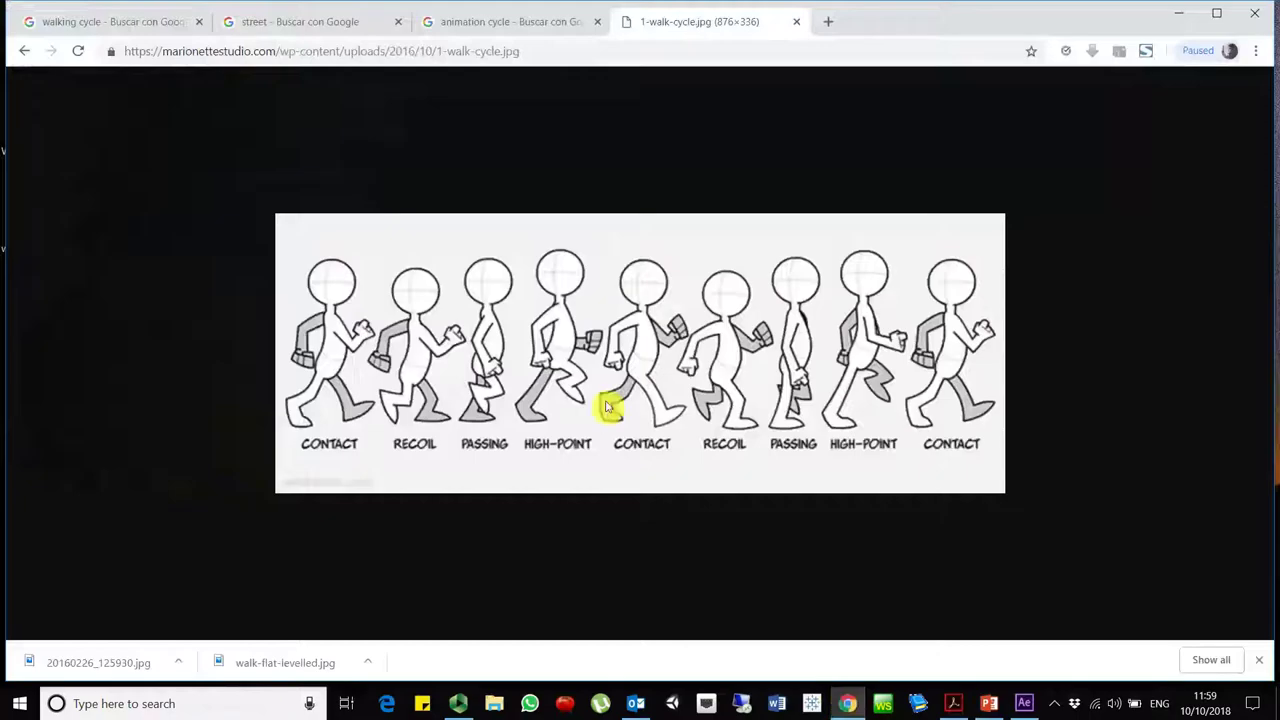
- Save the walk-cycle image to the Desktop as 1-walk-cycle.jpg
right_click(514, 320)
click(597, 352)
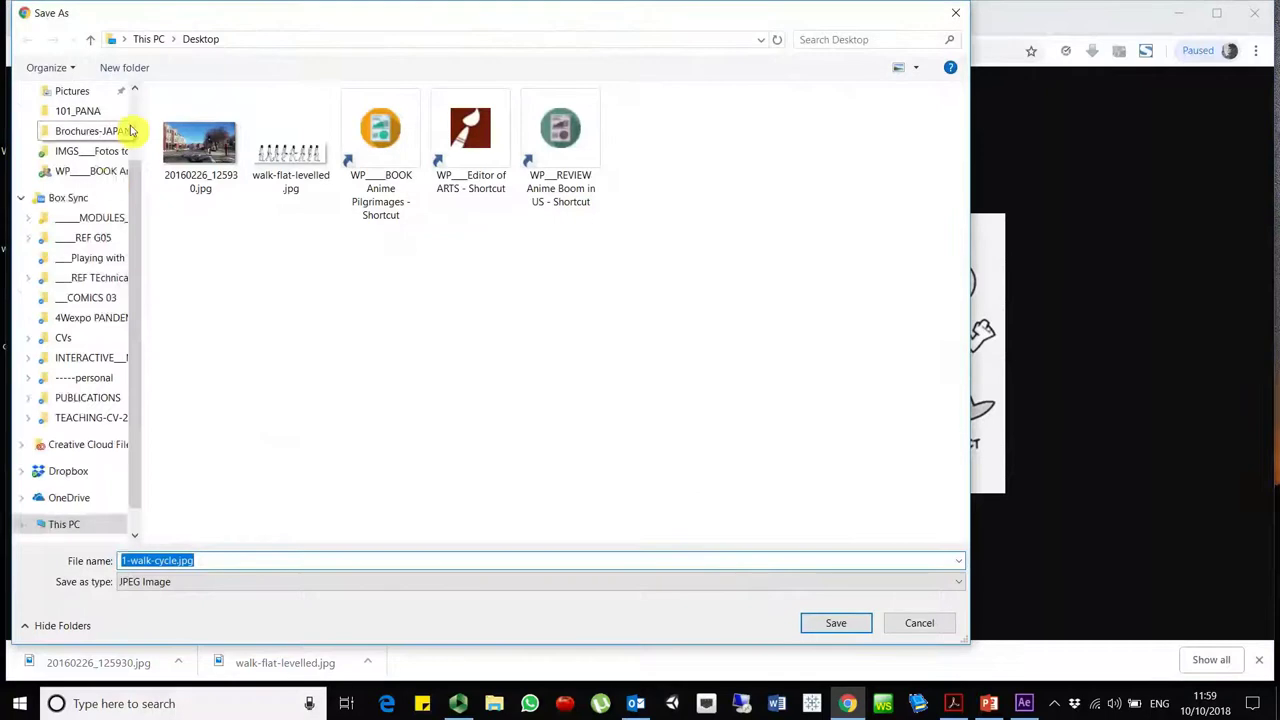
scroll(140, 112, up, 2)
click(78, 125)
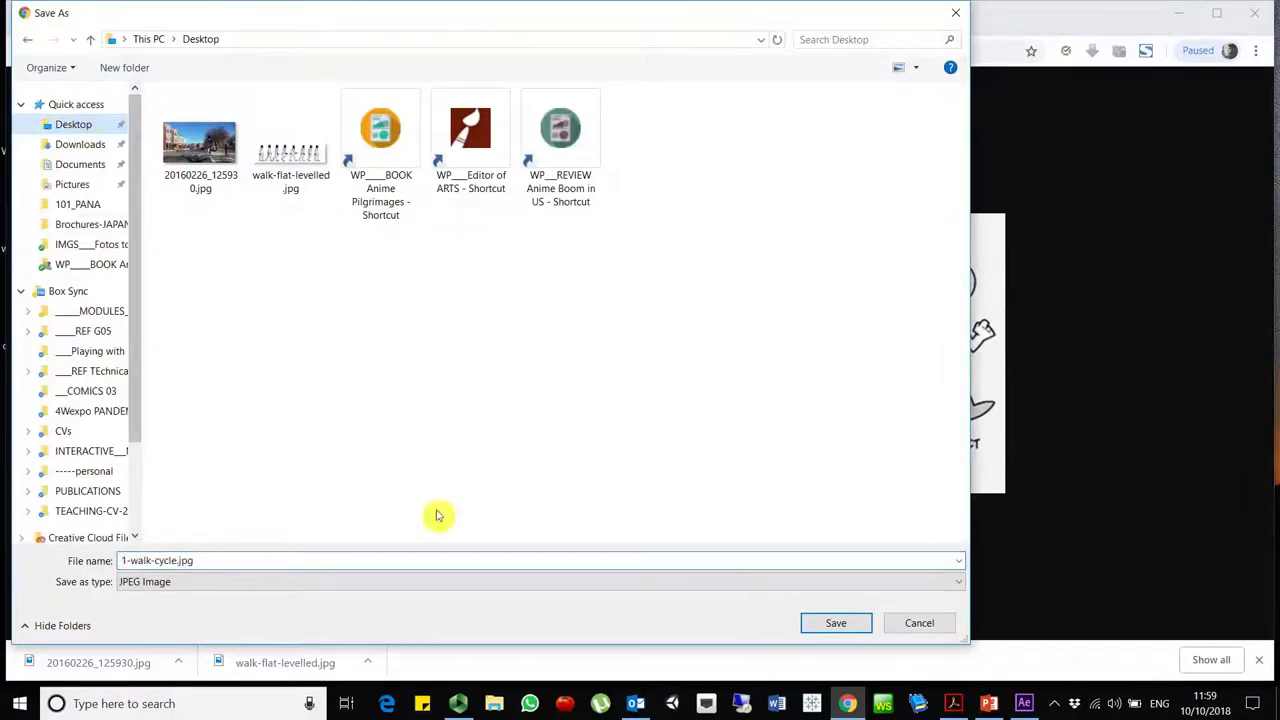
click(838, 623)
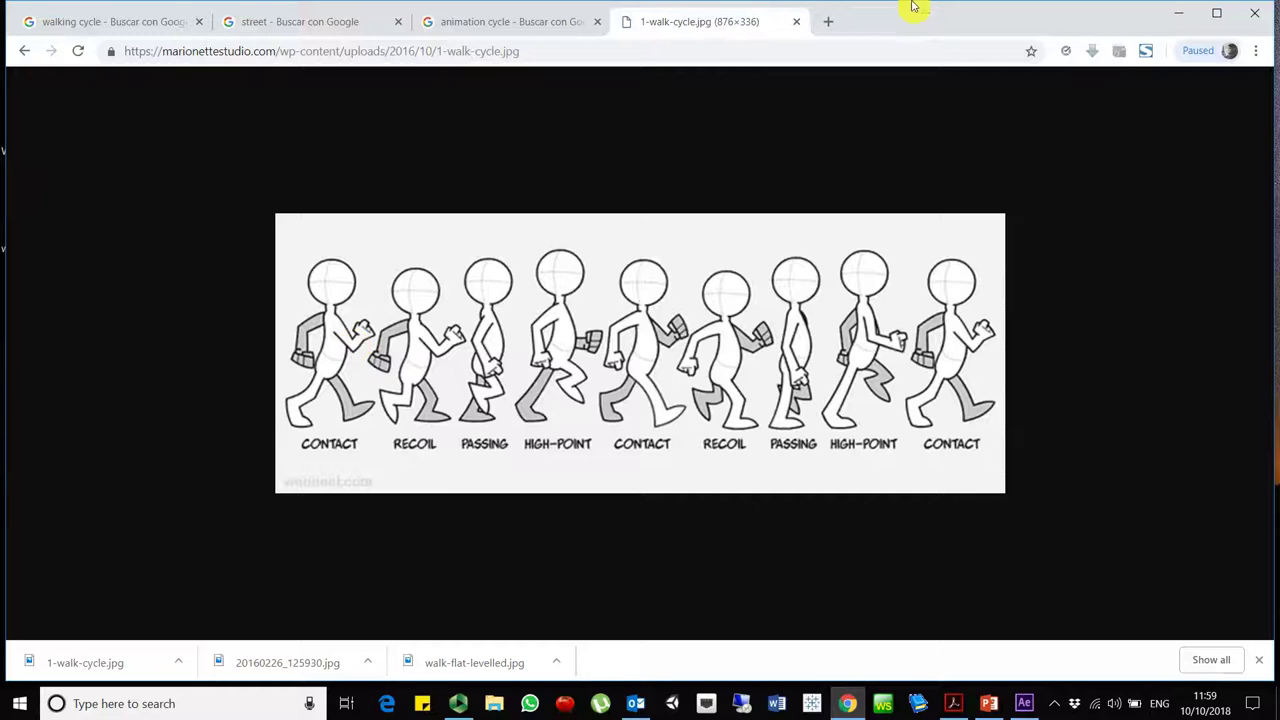
- Minimize the browser and open 1-walk-cycle.jpg from the desktop with Photoshop CC 2018
click(1177, 14)
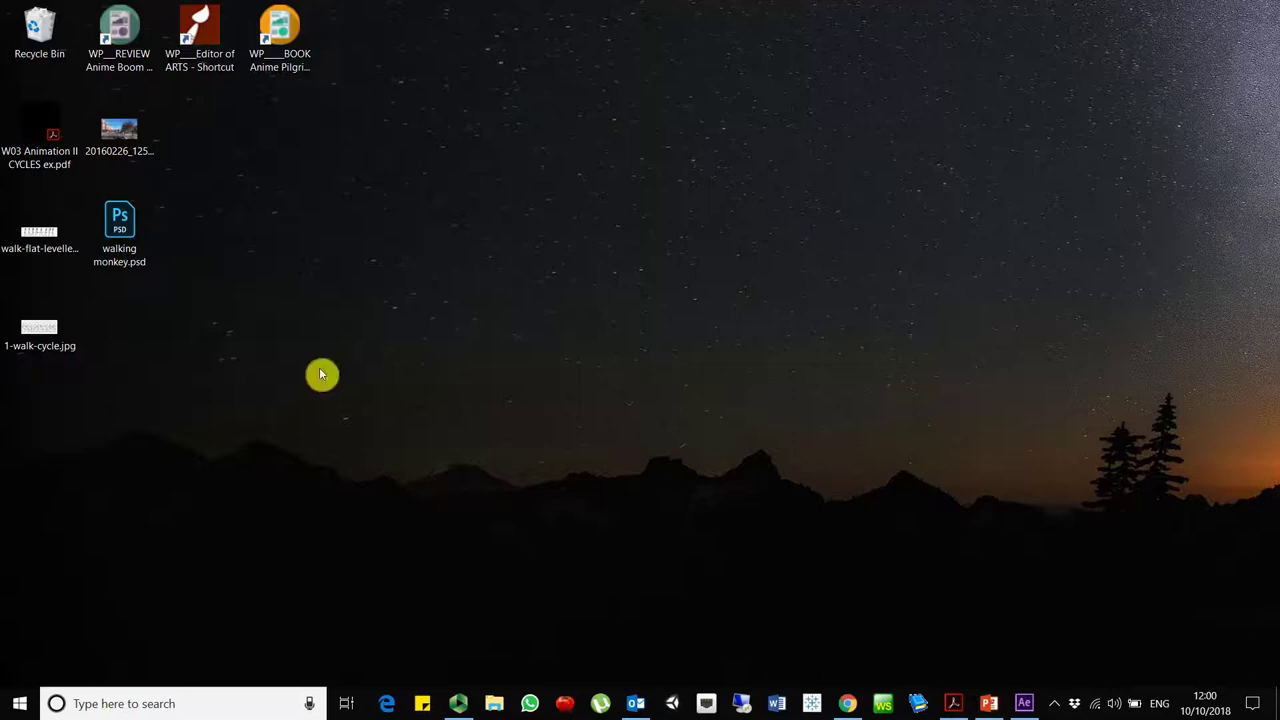
click(40, 335)
right_click(40, 335)
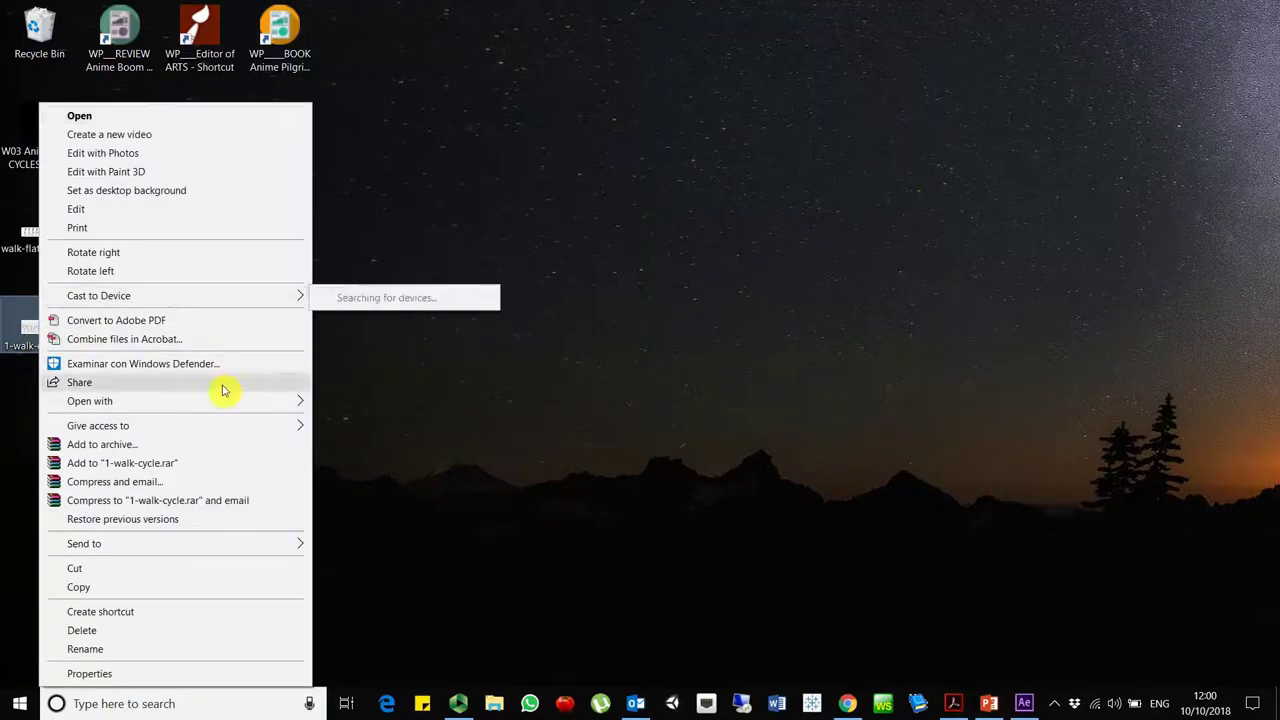
mouse_move(264, 404)
click(364, 408)
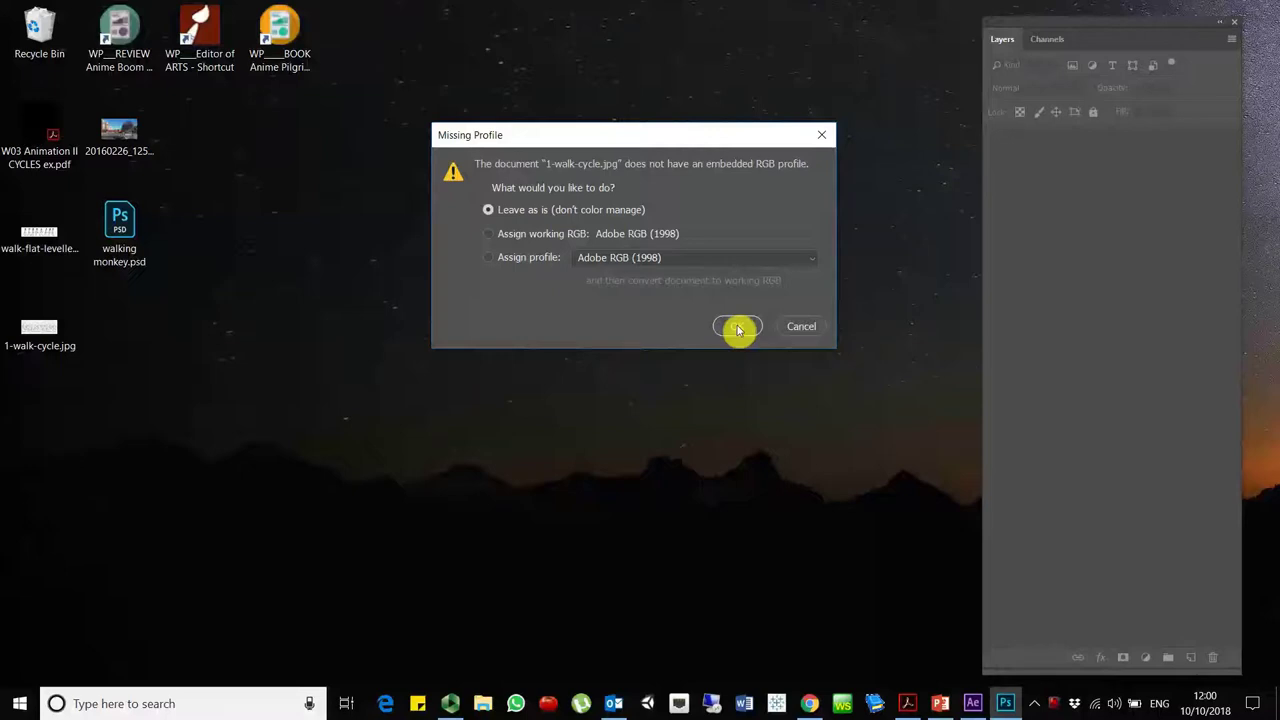
- Open the image leaving its profile unchanged, then crop off the top and the pose labels
click(737, 326)
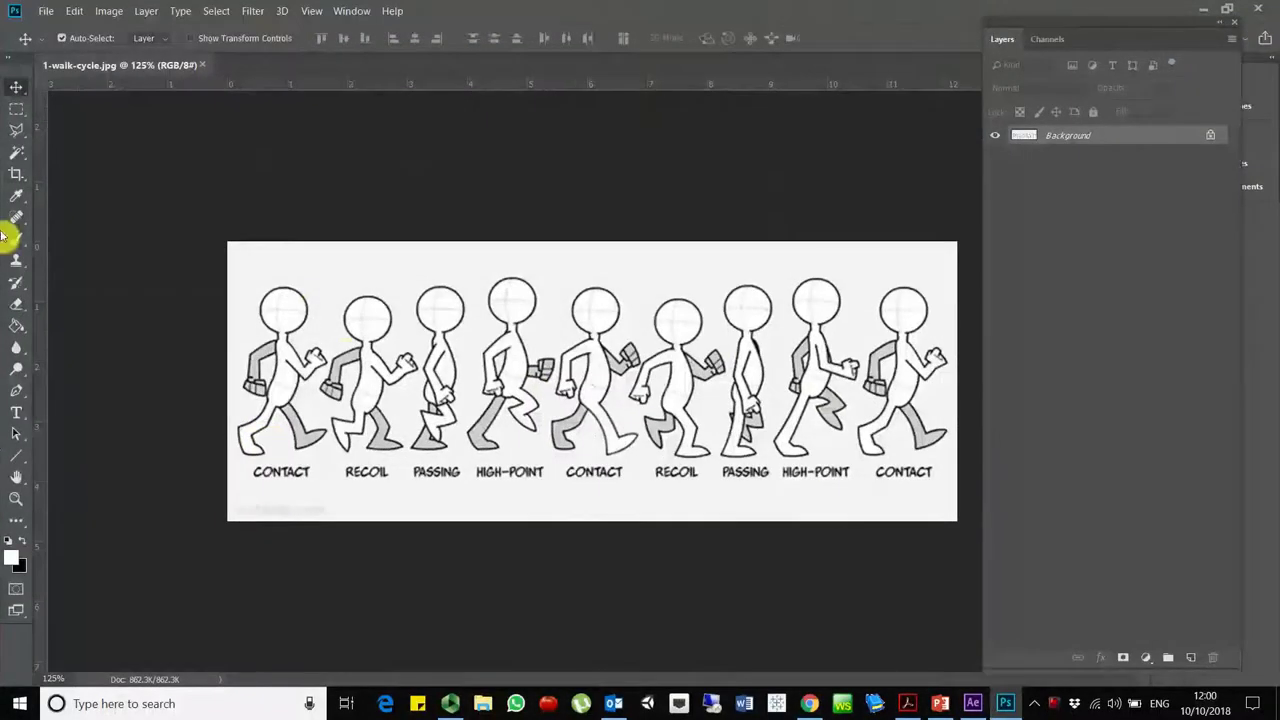
click(16, 175)
drag(257, 249, 323, 256)
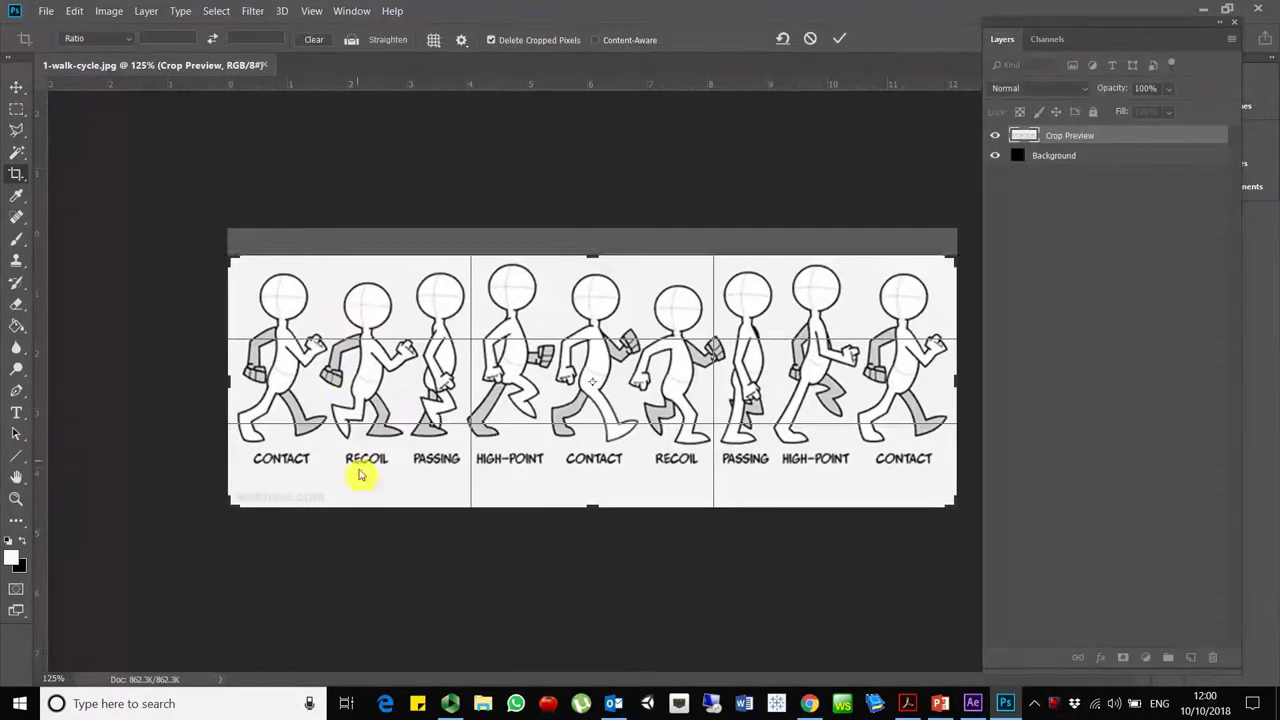
drag(367, 519, 380, 491)
key(Return)
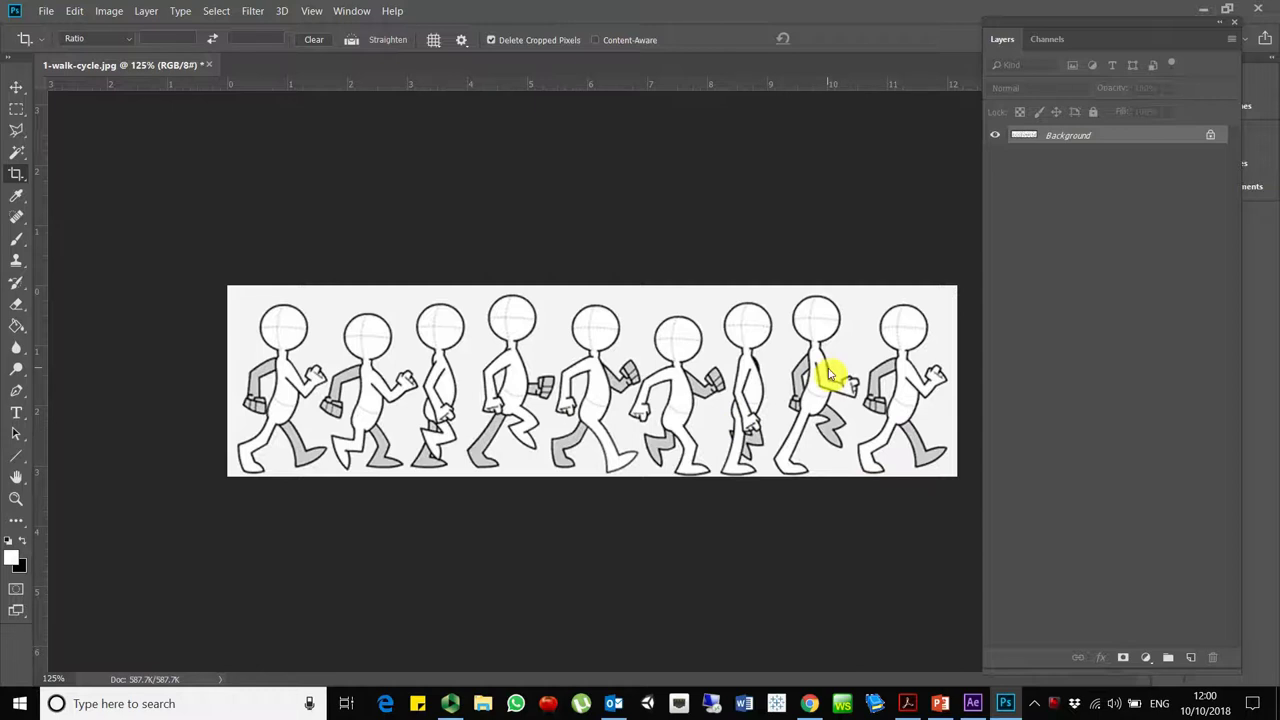
- Duplicate the Background layer and hide the original Background
right_click(1178, 138)
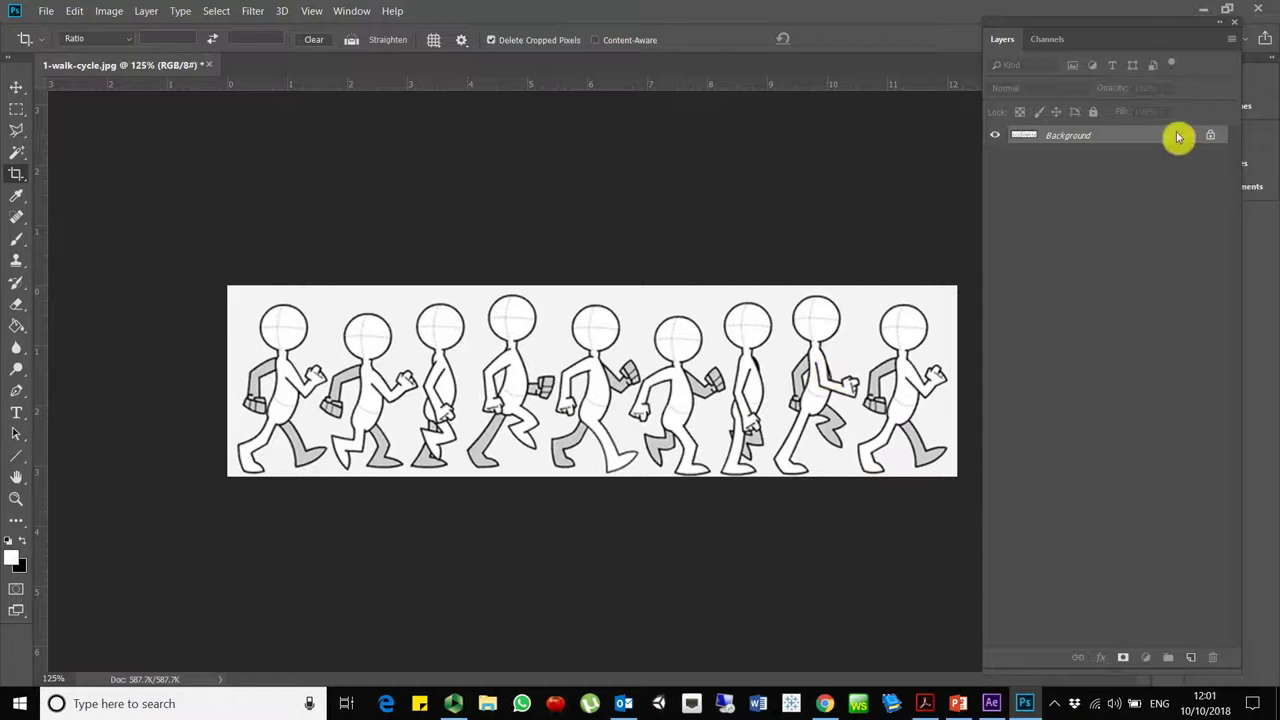
click(1174, 164)
click(771, 186)
click(1065, 153)
click(995, 154)
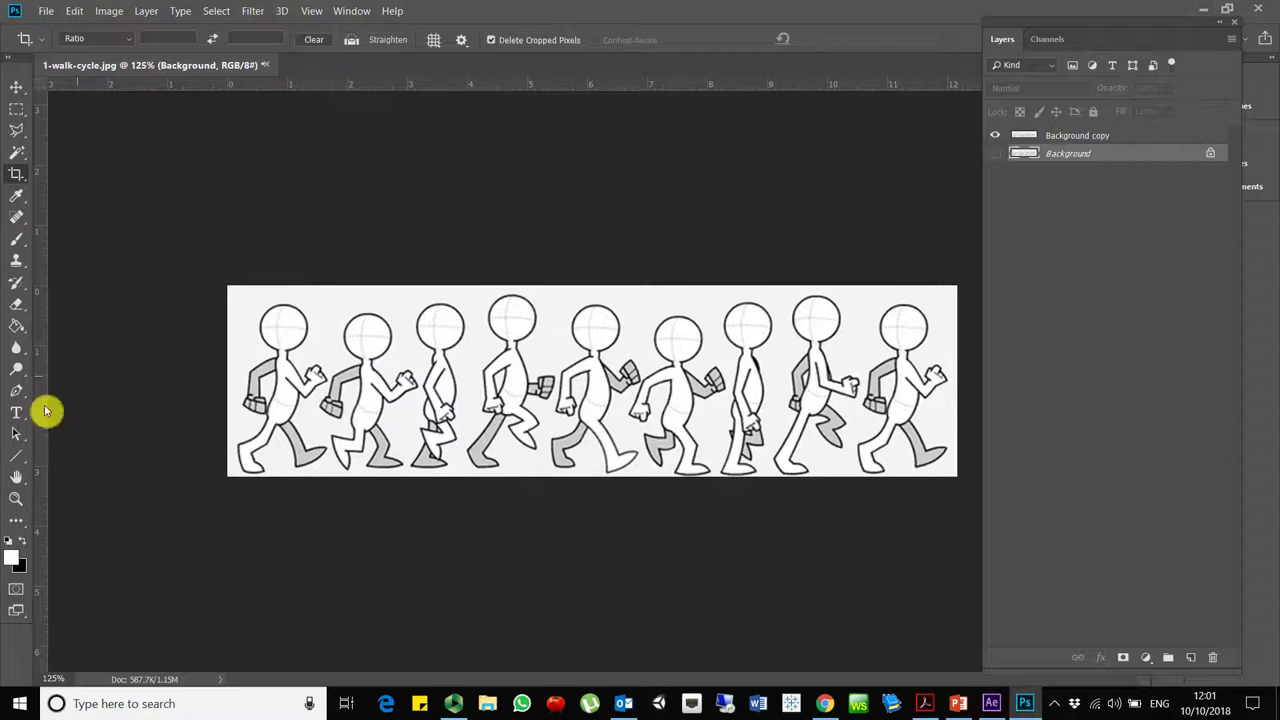
- Apply Filter > Sharpen > Sharpen More to the Background copy layer
click(109, 10)
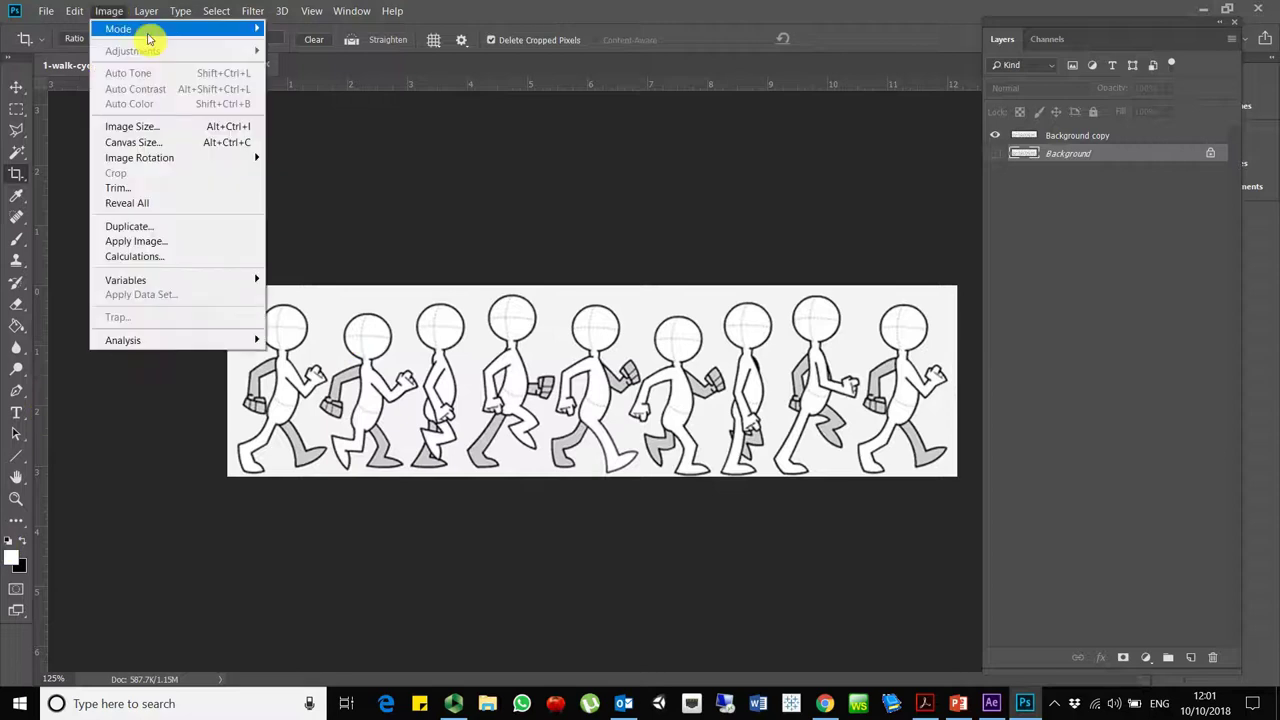
mouse_move(255, 8)
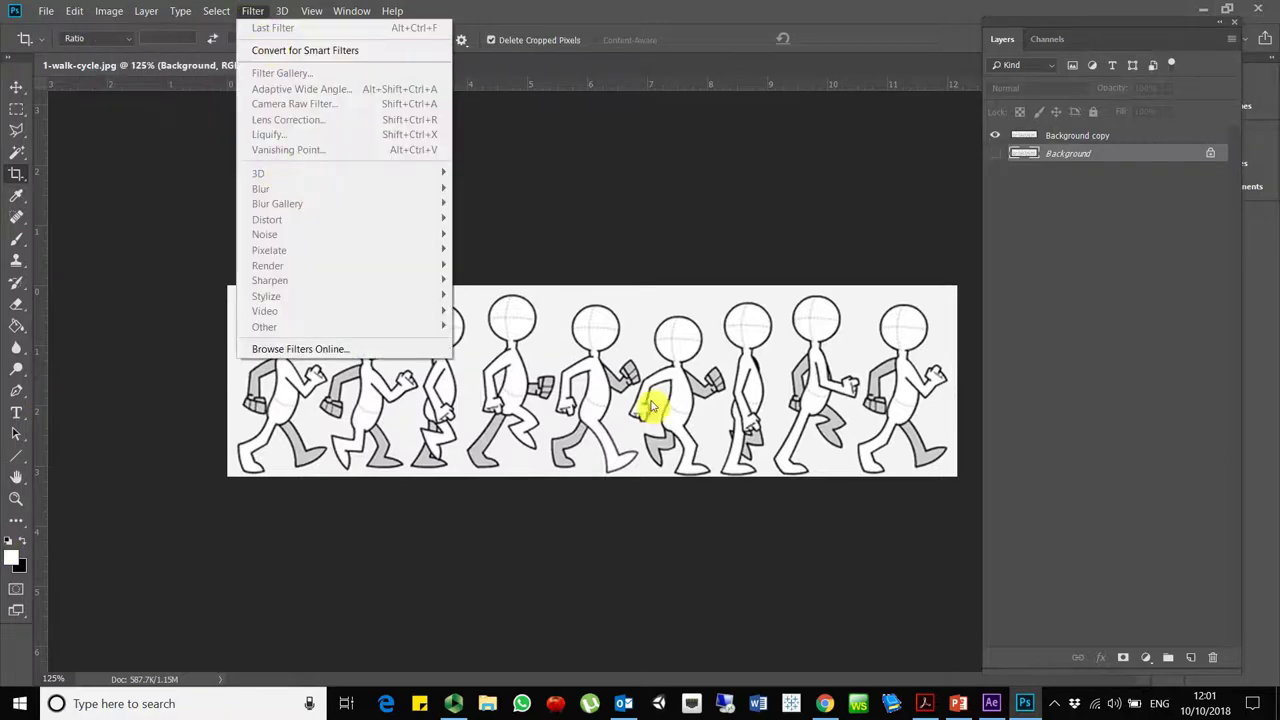
click(545, 425)
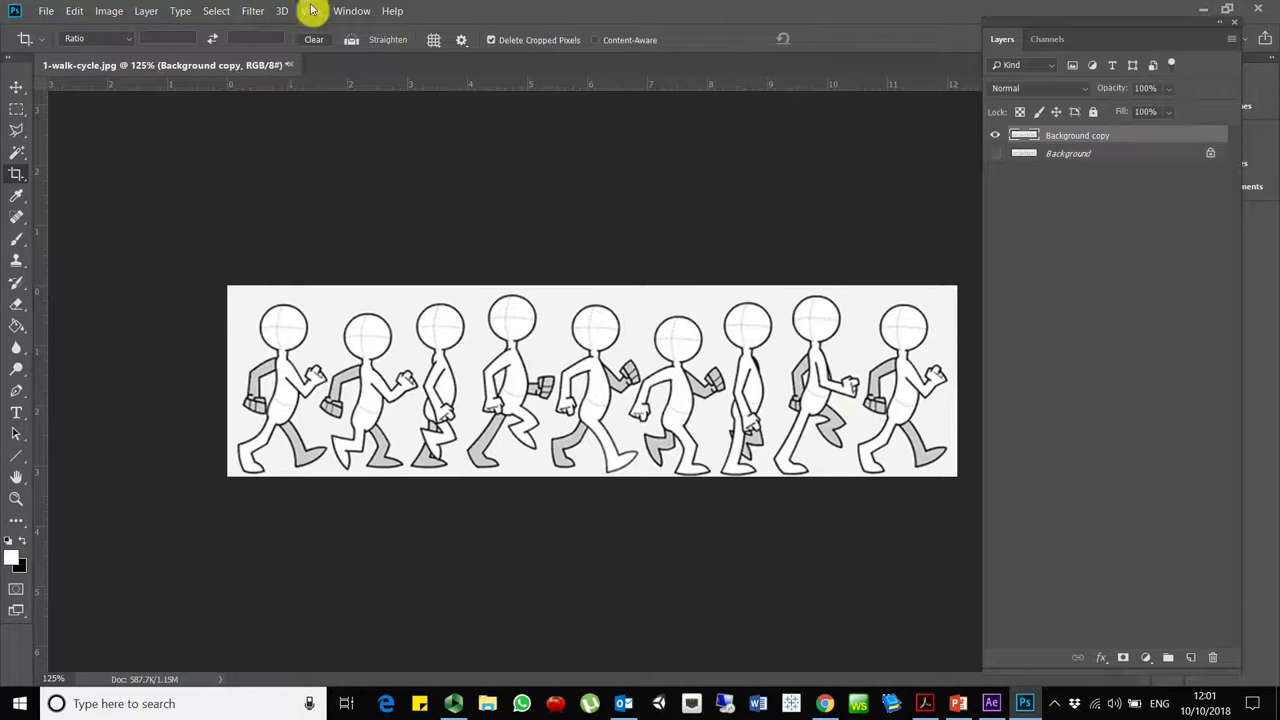
click(255, 10)
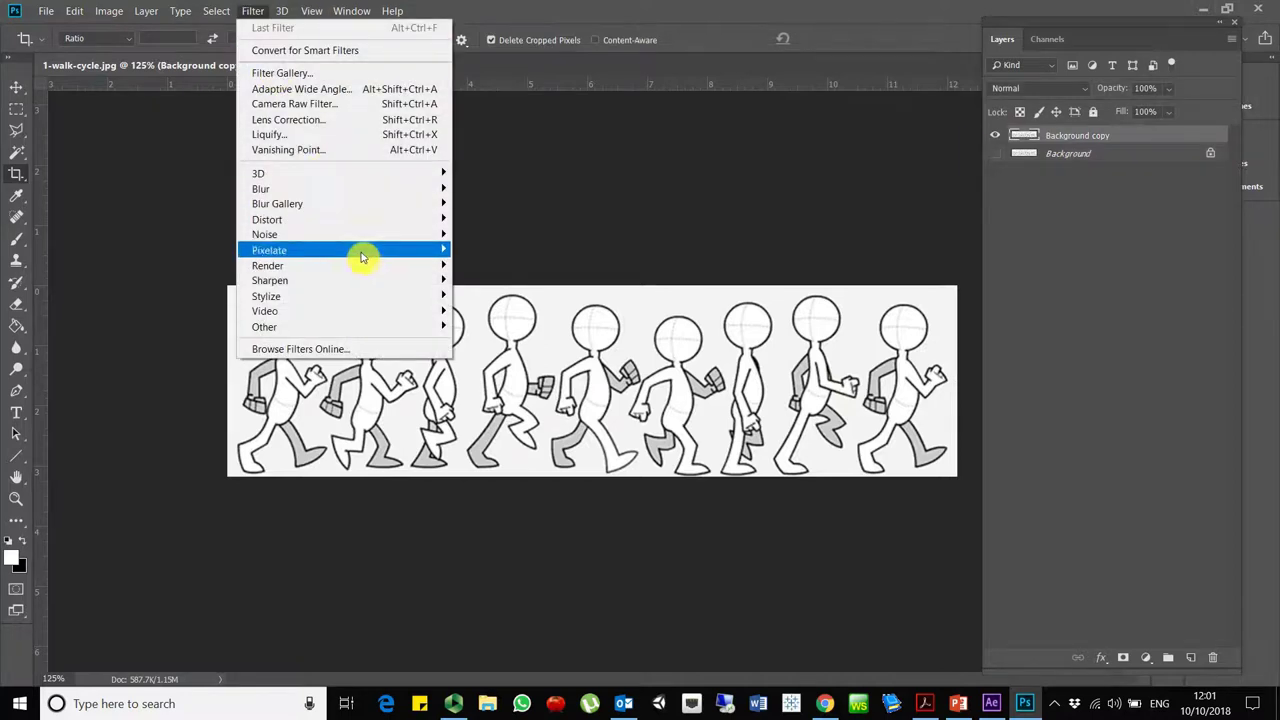
mouse_move(378, 281)
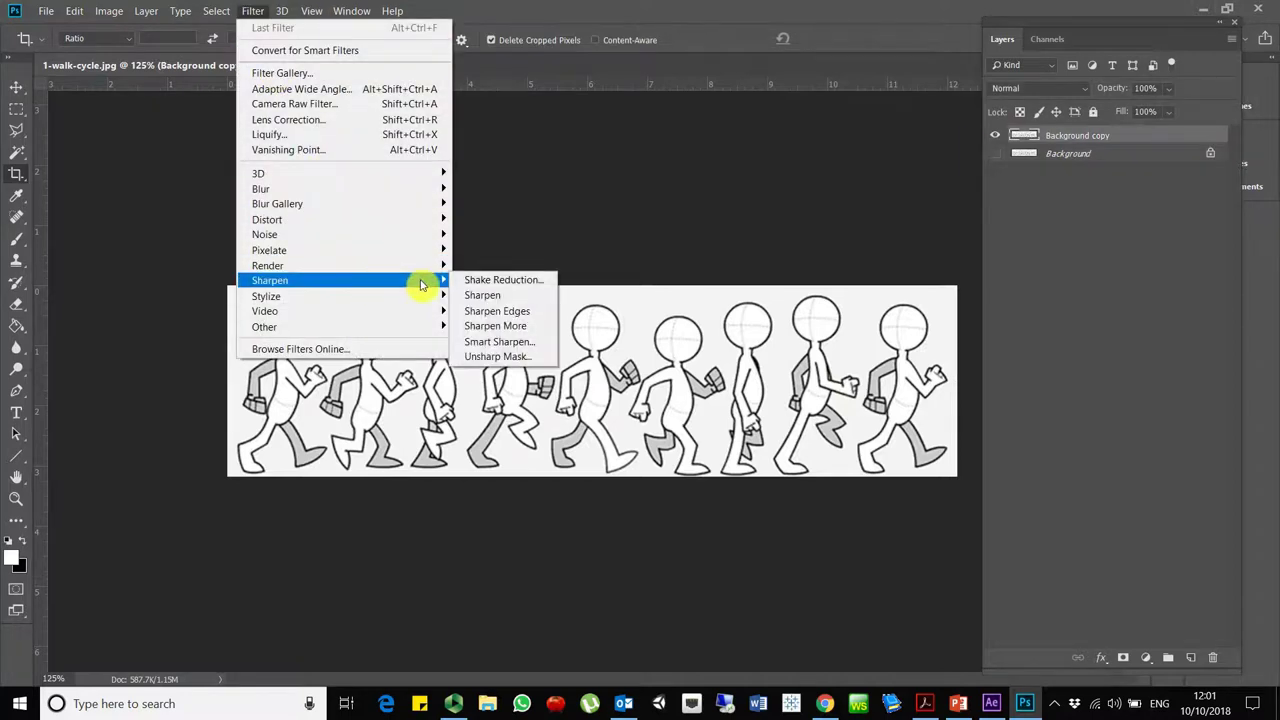
click(530, 330)
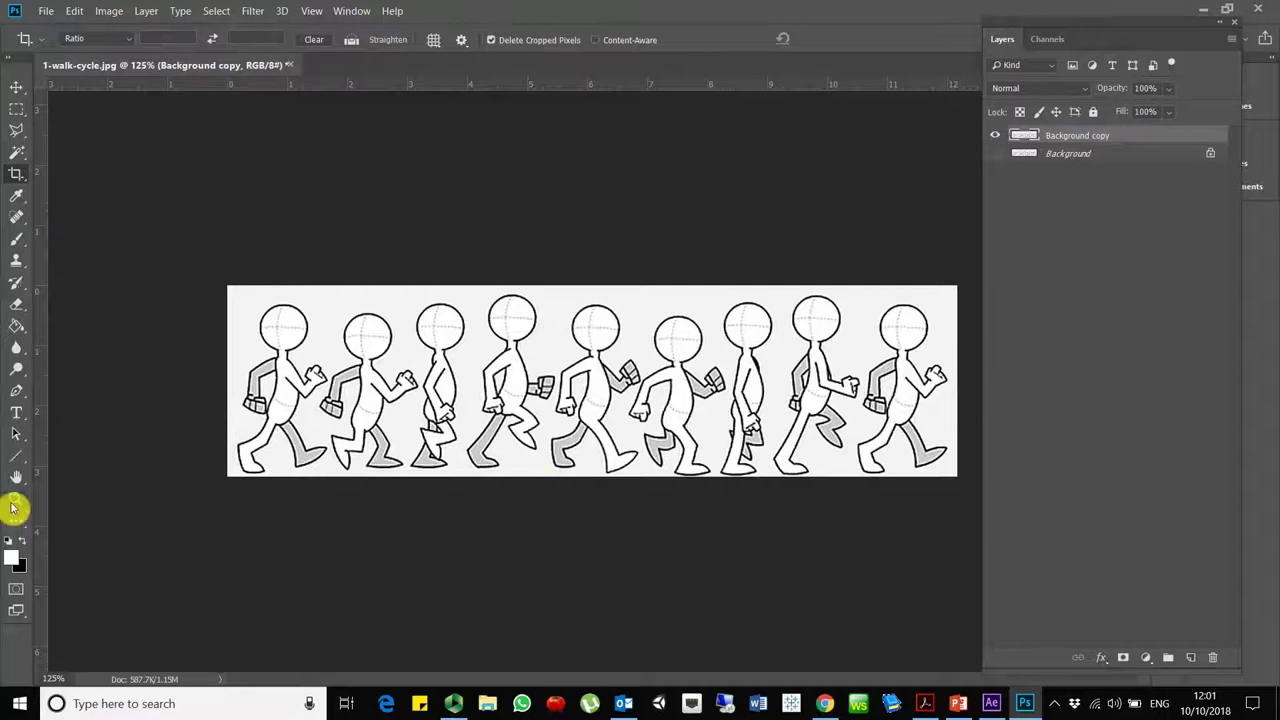
- Select the white background with the Magic Wand, delete it, and deselect
click(16, 152)
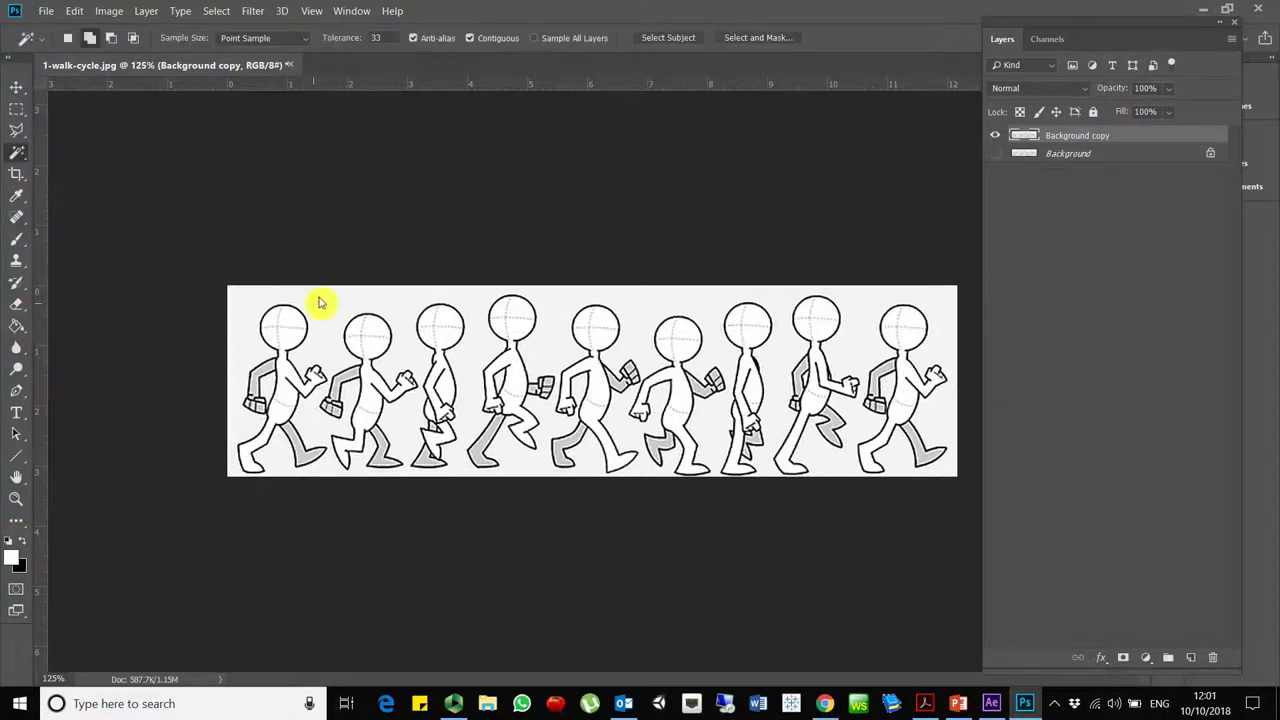
click(556, 472)
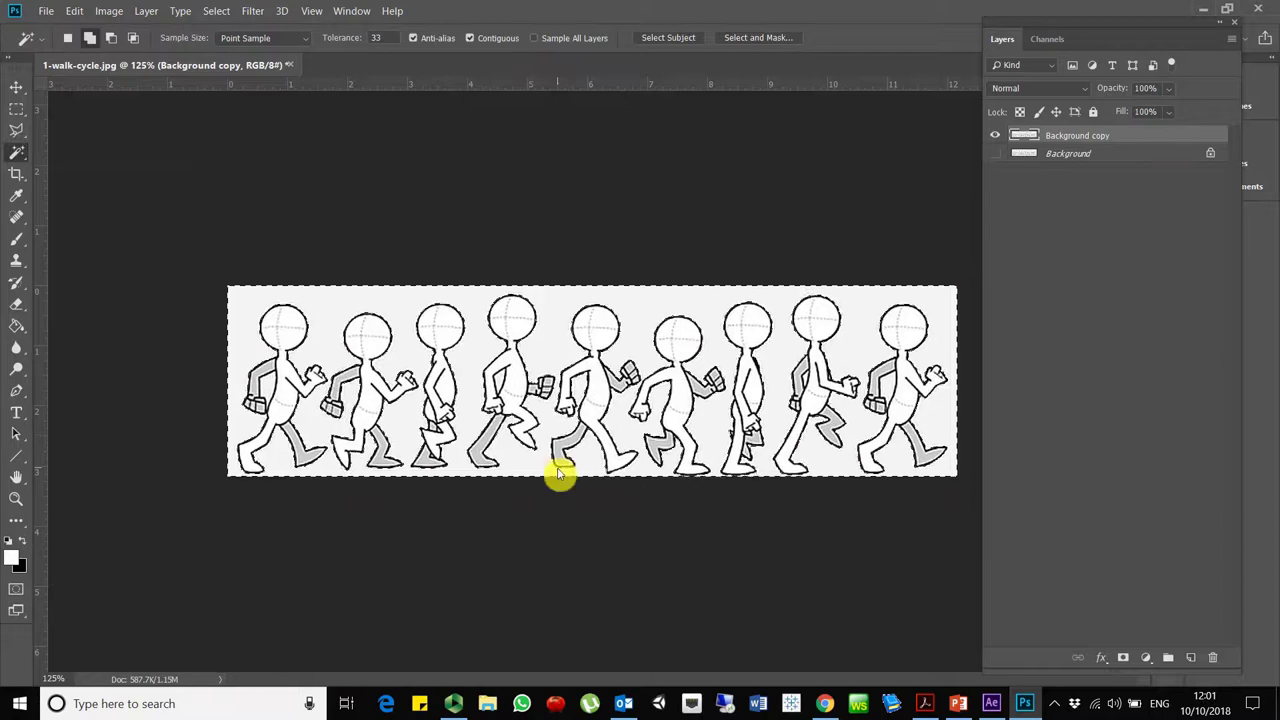
key(Delete)
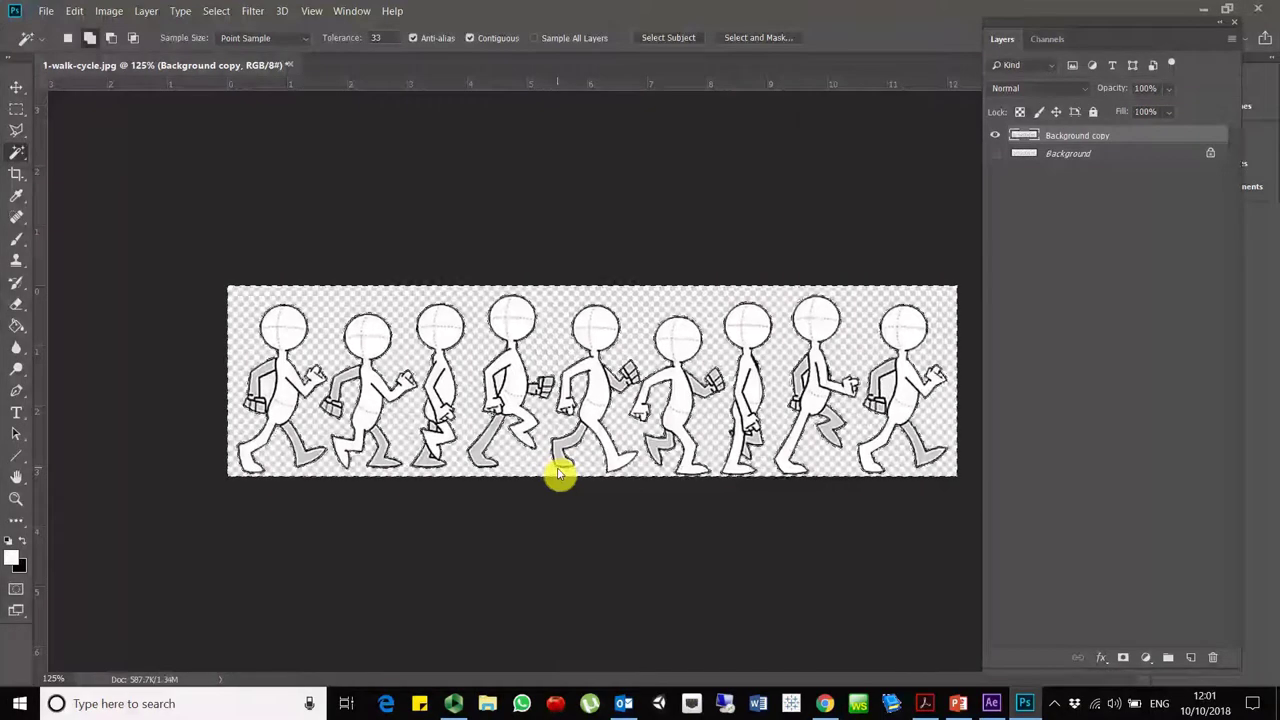
key(ctrl+d)
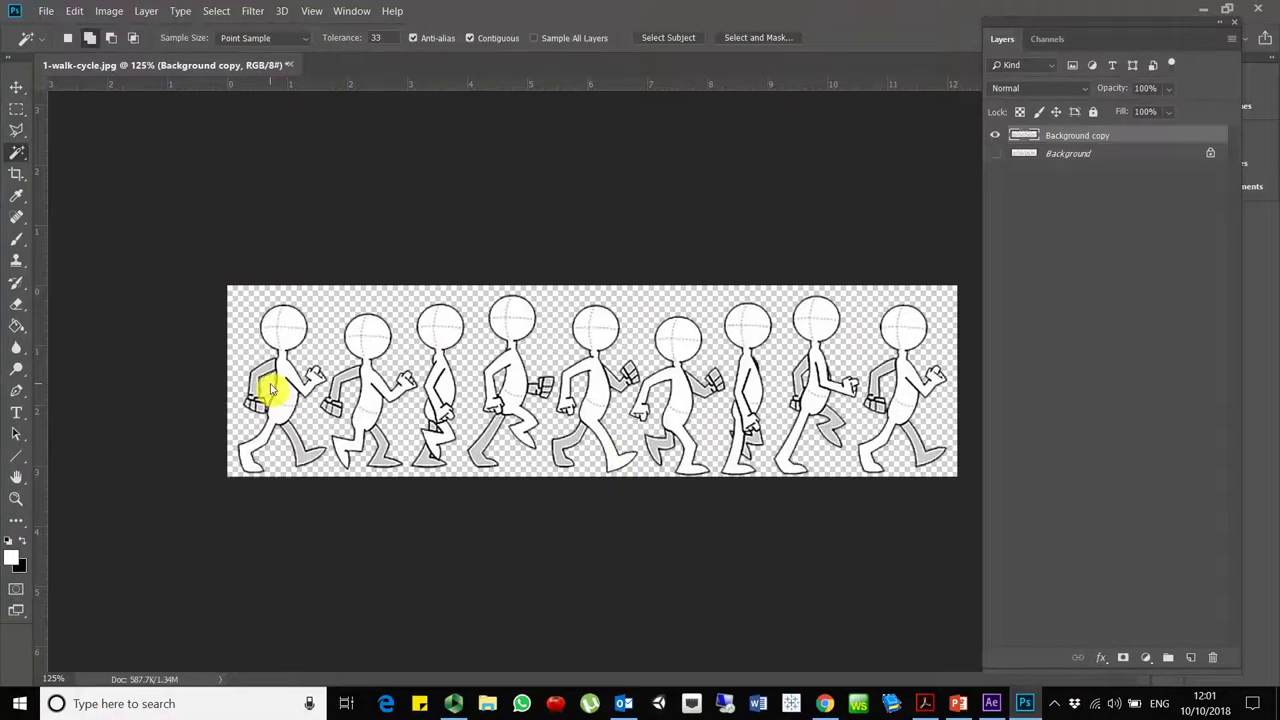
- Zoom in to inspect the figures' edges, then zoom back out to the whole strip
click(16, 498)
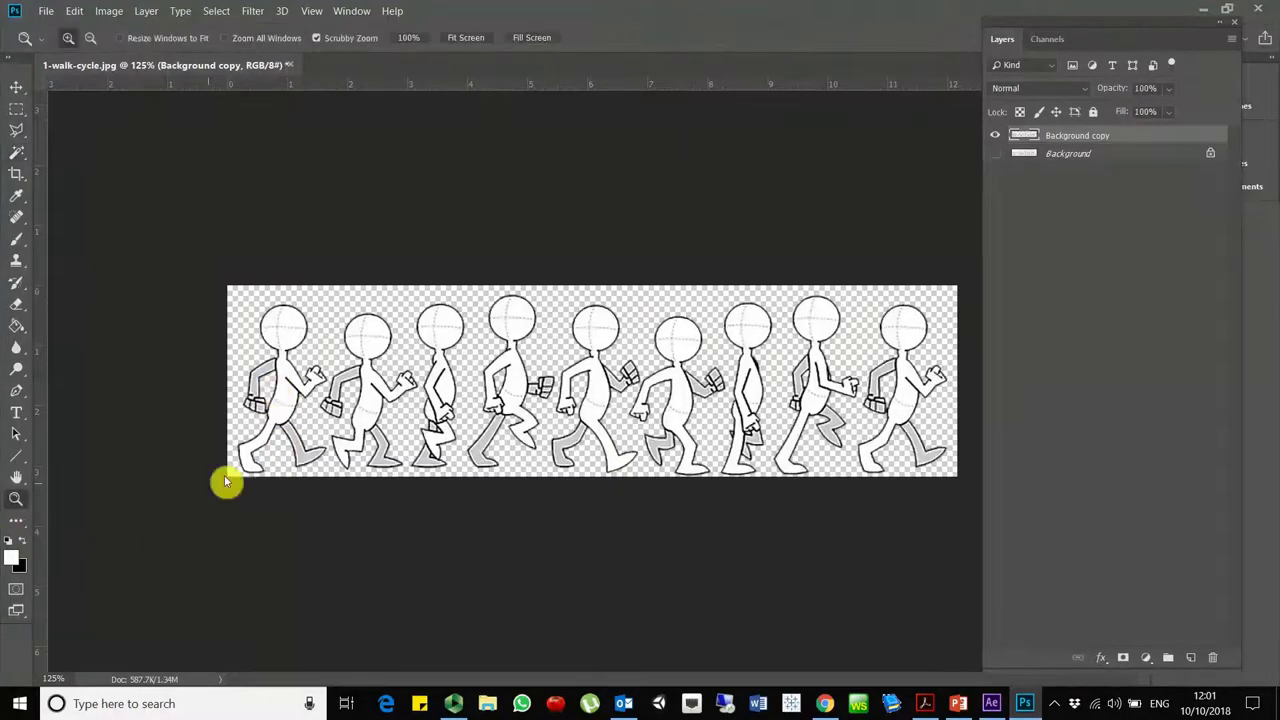
drag(283, 437, 286, 434)
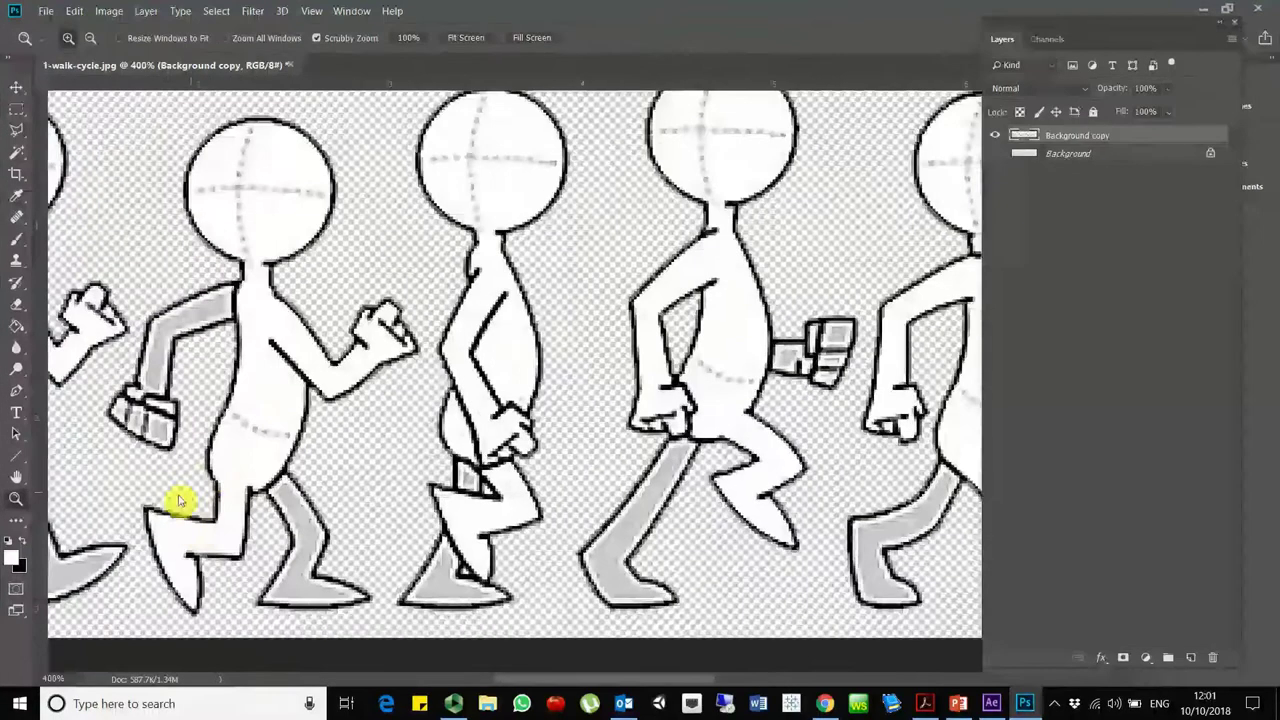
drag(177, 503, 557, 487)
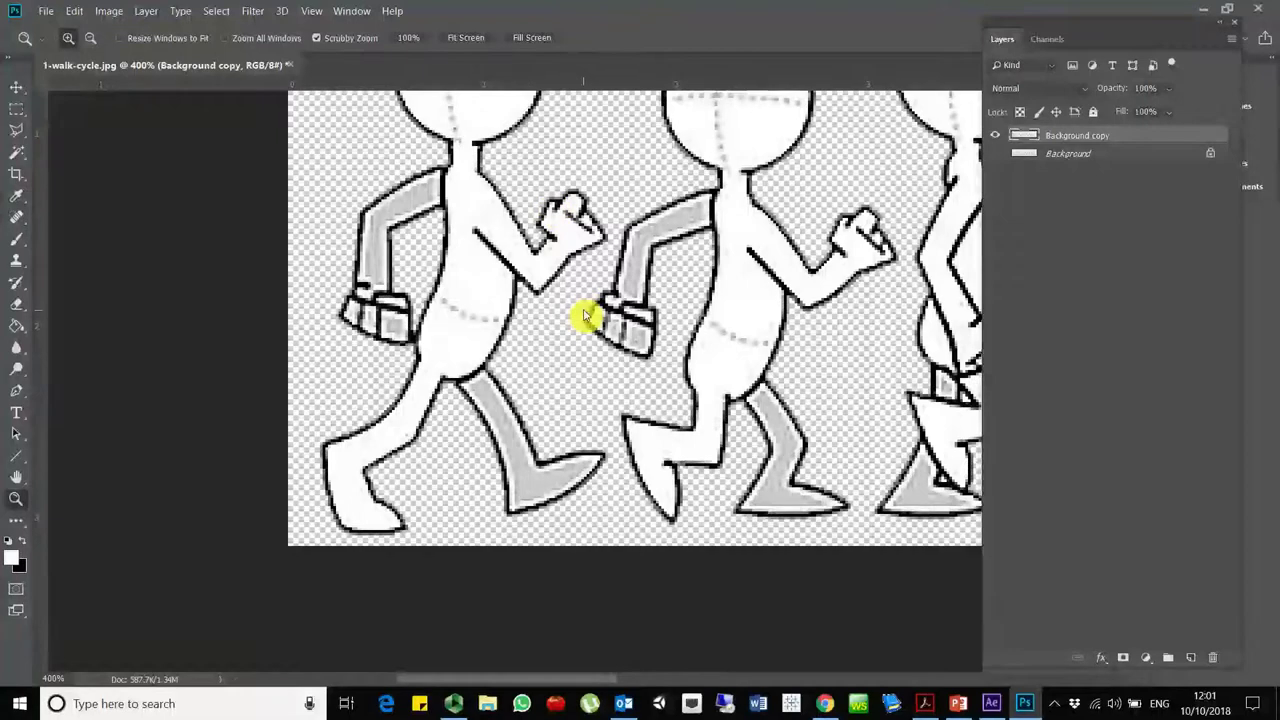
alt+click(584, 316)
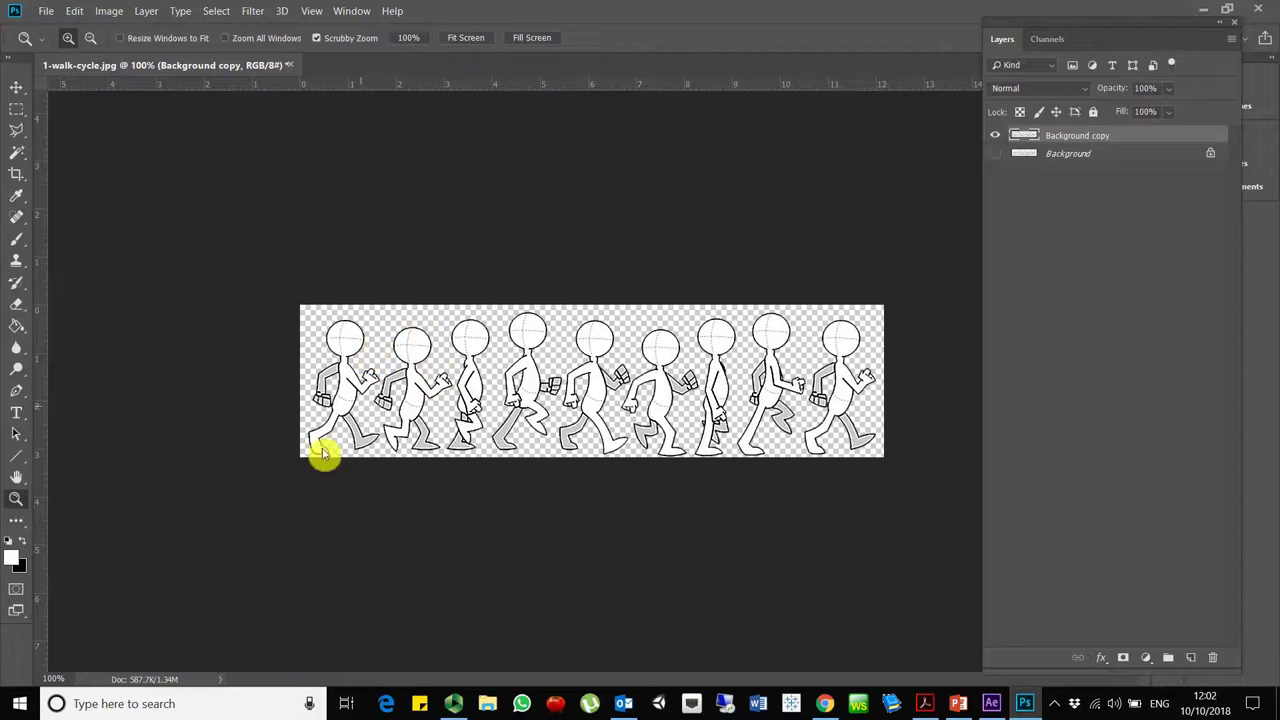
- Apply Levels with black input 89 and midtones 0.69, then zoom to 200% to check lines
click(105, 11)
mouse_move(126, 50)
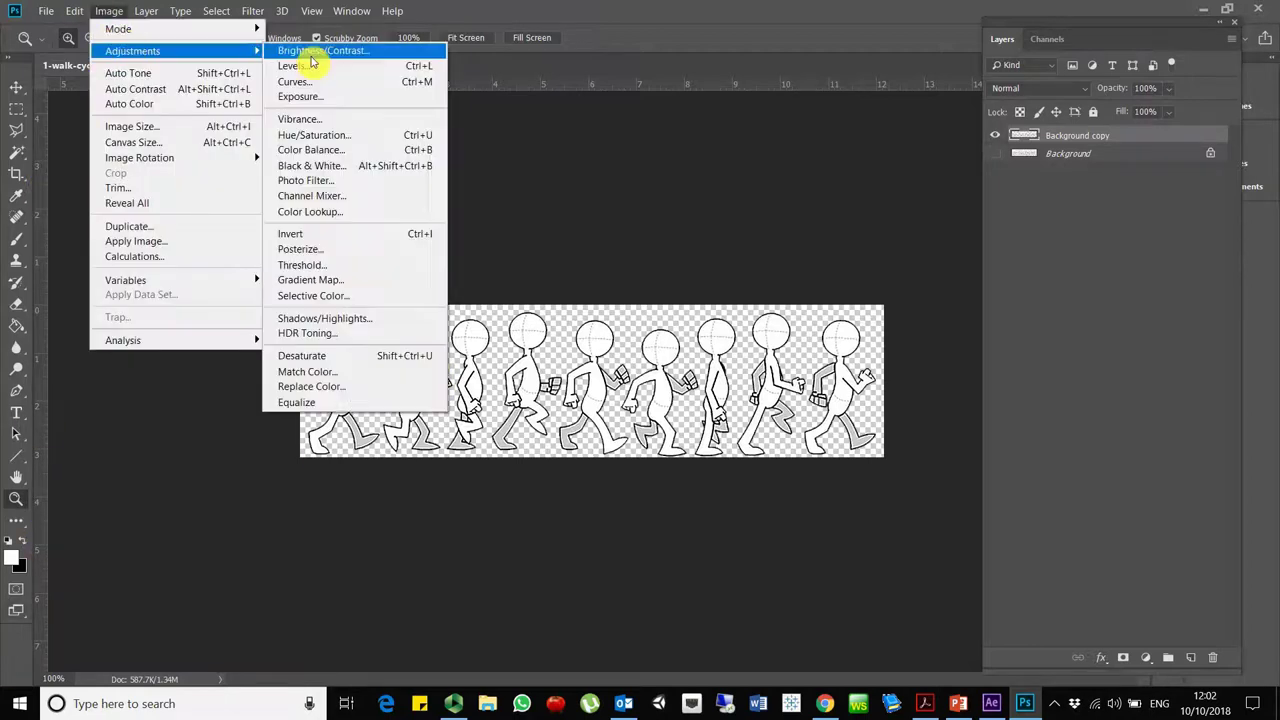
click(380, 67)
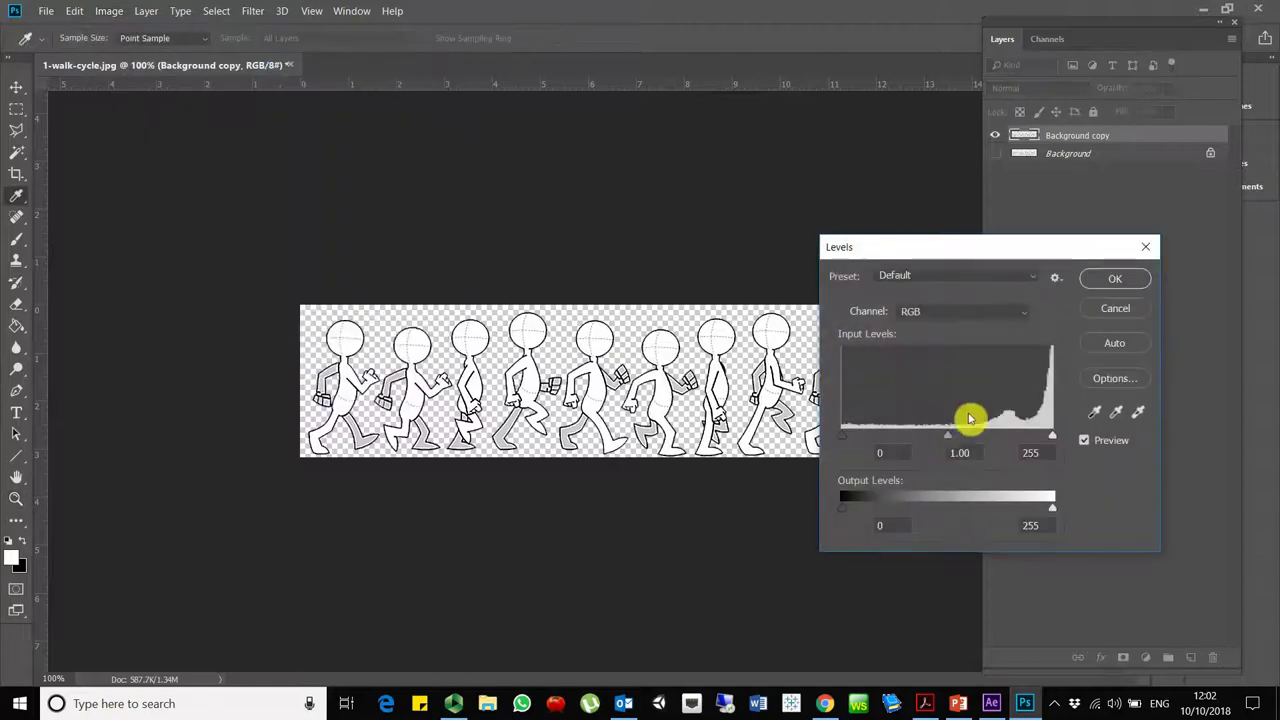
drag(951, 440, 997, 439)
drag(843, 437, 914, 437)
mouse_move(1023, 437)
mouse_down()
mouse_move(980, 440)
mouse_move(1007, 440)
mouse_up()
click(1118, 278)
key(z)
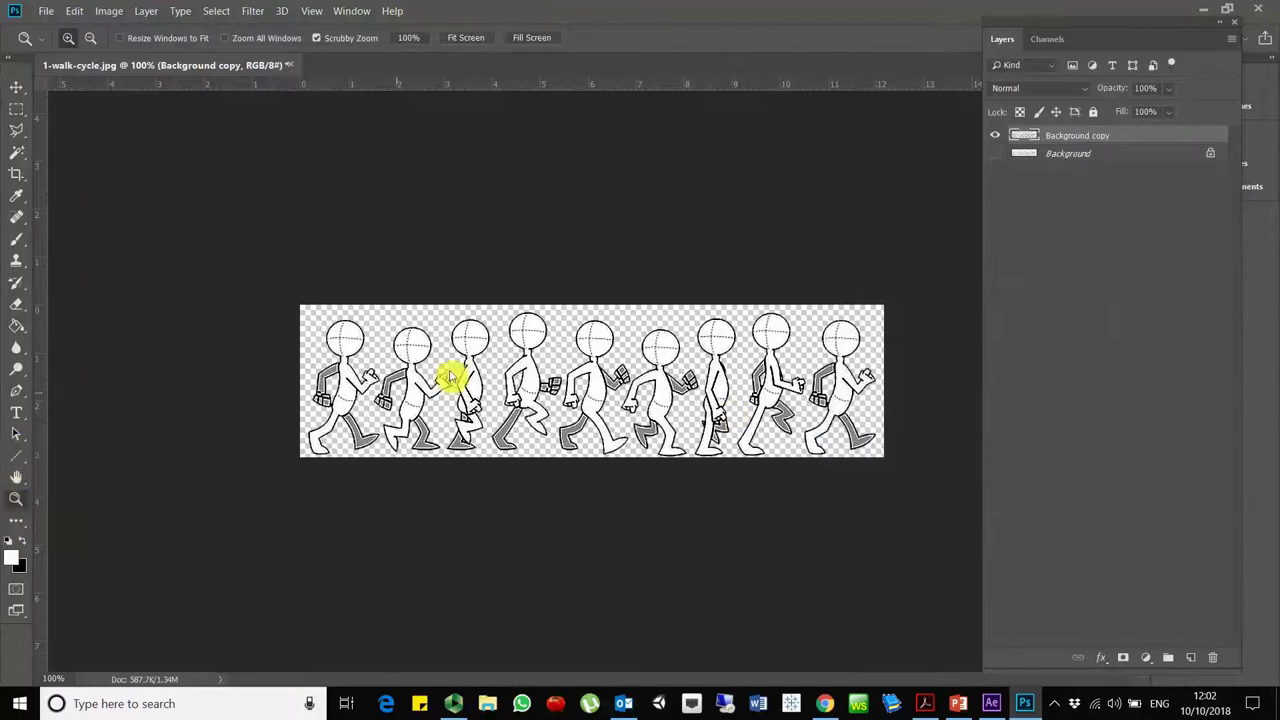
click(362, 422)
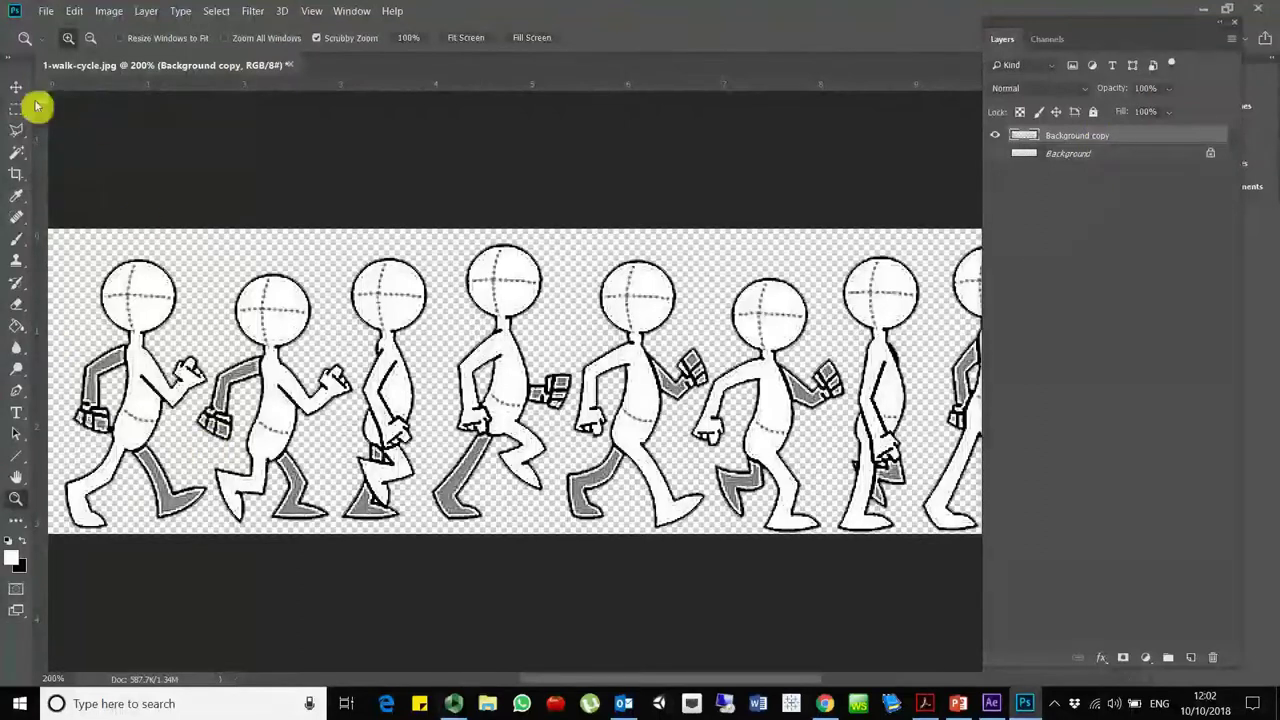
- Lasso the first and third walking figures and copy each onto its own layer
right_click(12, 135)
click(80, 131)
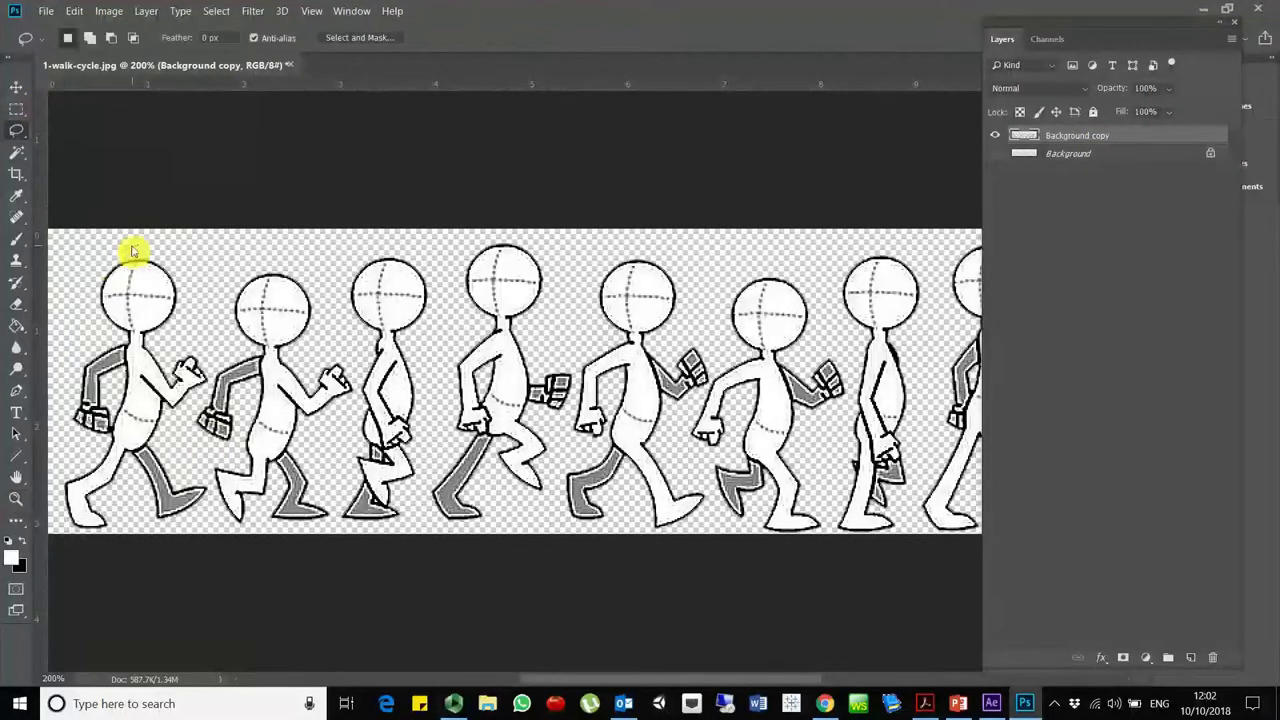
mouse_move(130, 245)
mouse_down()
mouse_move(71, 316)
mouse_move(57, 375)
mouse_move(69, 544)
mouse_move(151, 554)
mouse_move(193, 545)
mouse_move(219, 512)
mouse_move(189, 436)
mouse_move(211, 383)
mouse_move(203, 321)
mouse_up()
drag(166, 256, 135, 244)
key(ctrl+j)
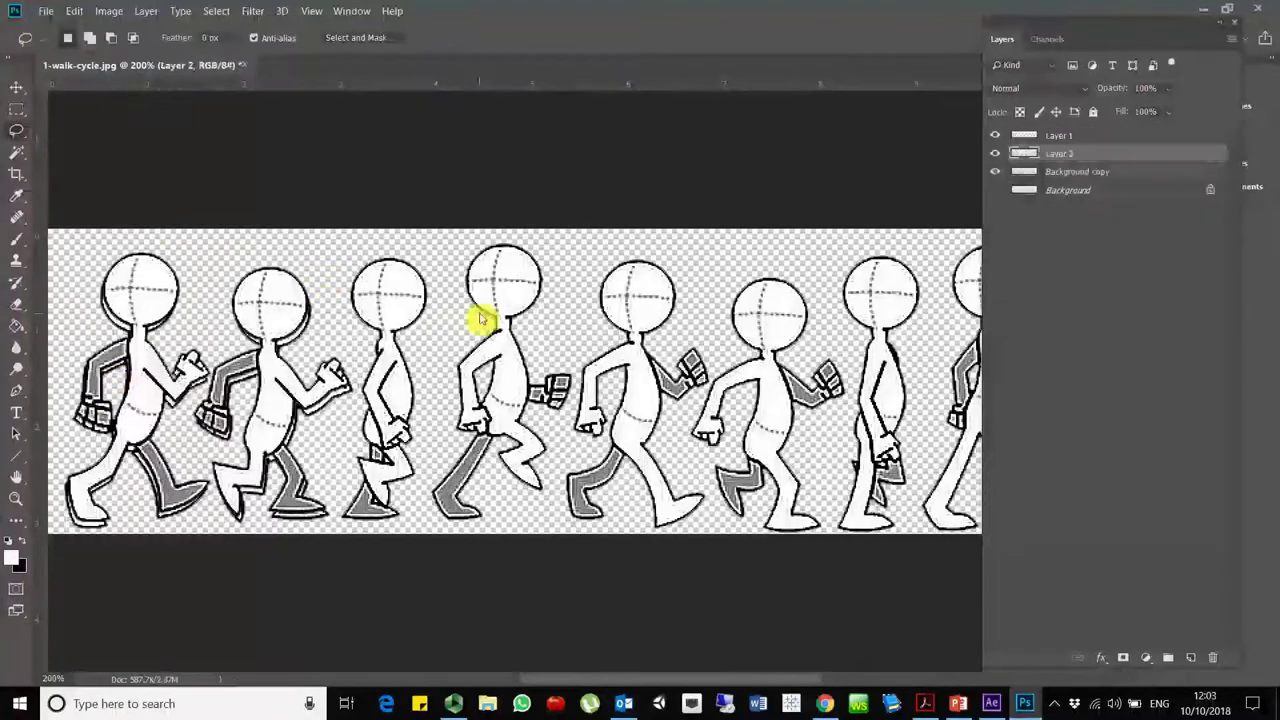
click(1068, 172)
mouse_move(418, 243)
mouse_down()
mouse_move(356, 257)
mouse_move(348, 319)
mouse_up()
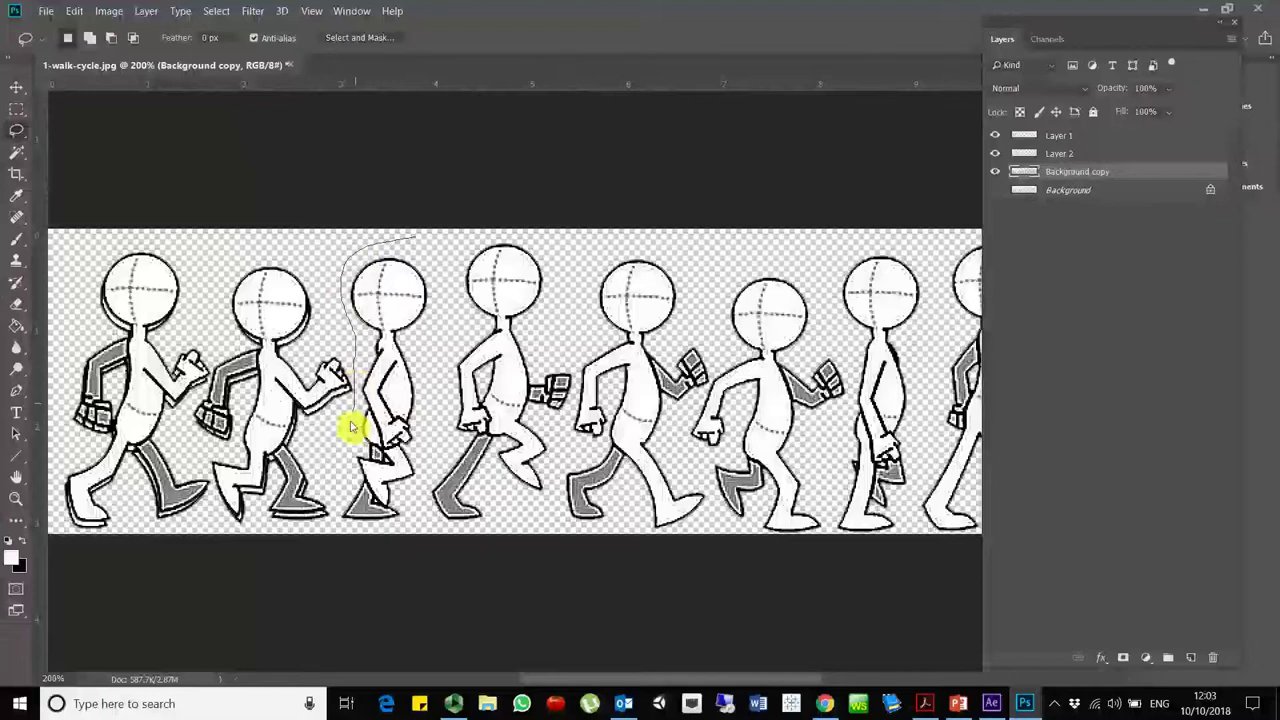
mouse_move(337, 500)
mouse_down()
mouse_move(334, 531)
mouse_move(391, 540)
mouse_move(417, 500)
mouse_move(446, 338)
mouse_move(443, 254)
mouse_move(457, 330)
mouse_move(428, 506)
mouse_move(443, 540)
mouse_move(546, 511)
mouse_move(570, 410)
mouse_move(563, 251)
mouse_move(491, 226)
mouse_move(476, 234)
mouse_up()
key(ctrl+j)
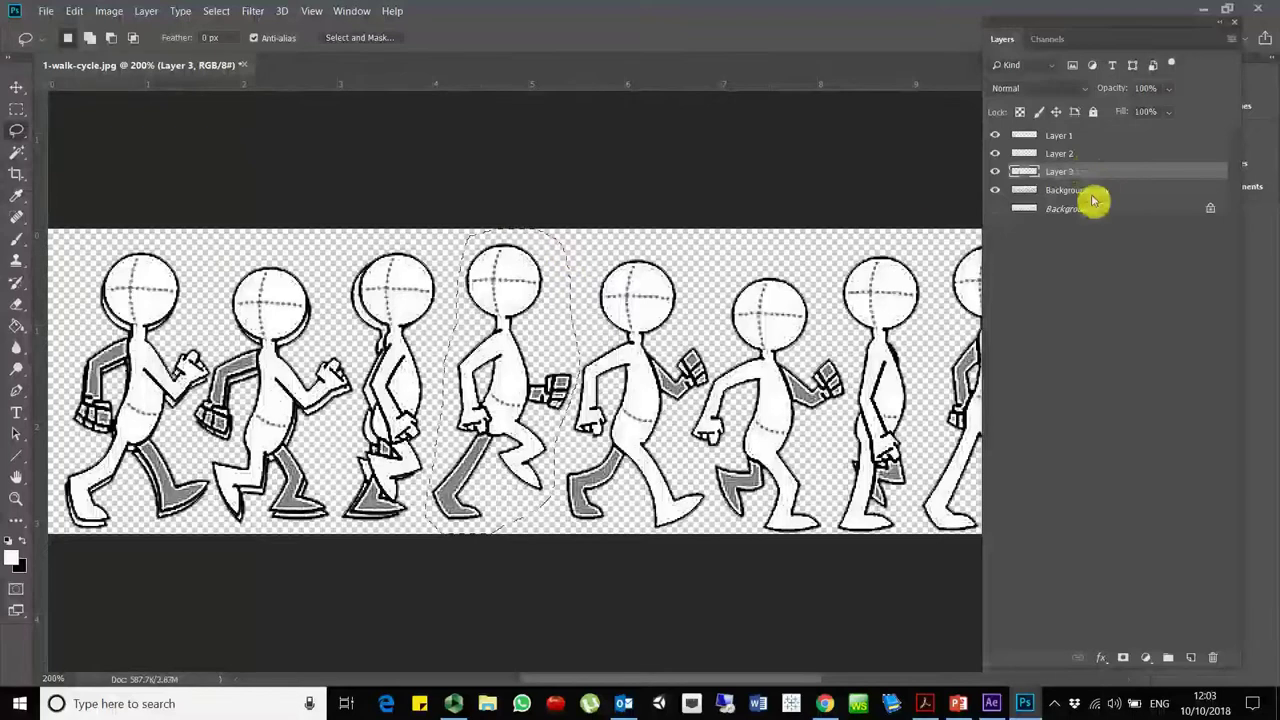
key(ctrl+j)
- Lasso the sixth, seventh and remaining figures from Background copy onto separate new layers
click(1063, 224)
mouse_move(738, 236)
mouse_down()
mouse_move(684, 449)
mouse_move(717, 514)
mouse_move(766, 557)
mouse_move(820, 556)
mouse_move(843, 446)
mouse_move(840, 330)
mouse_move(811, 257)
mouse_up()
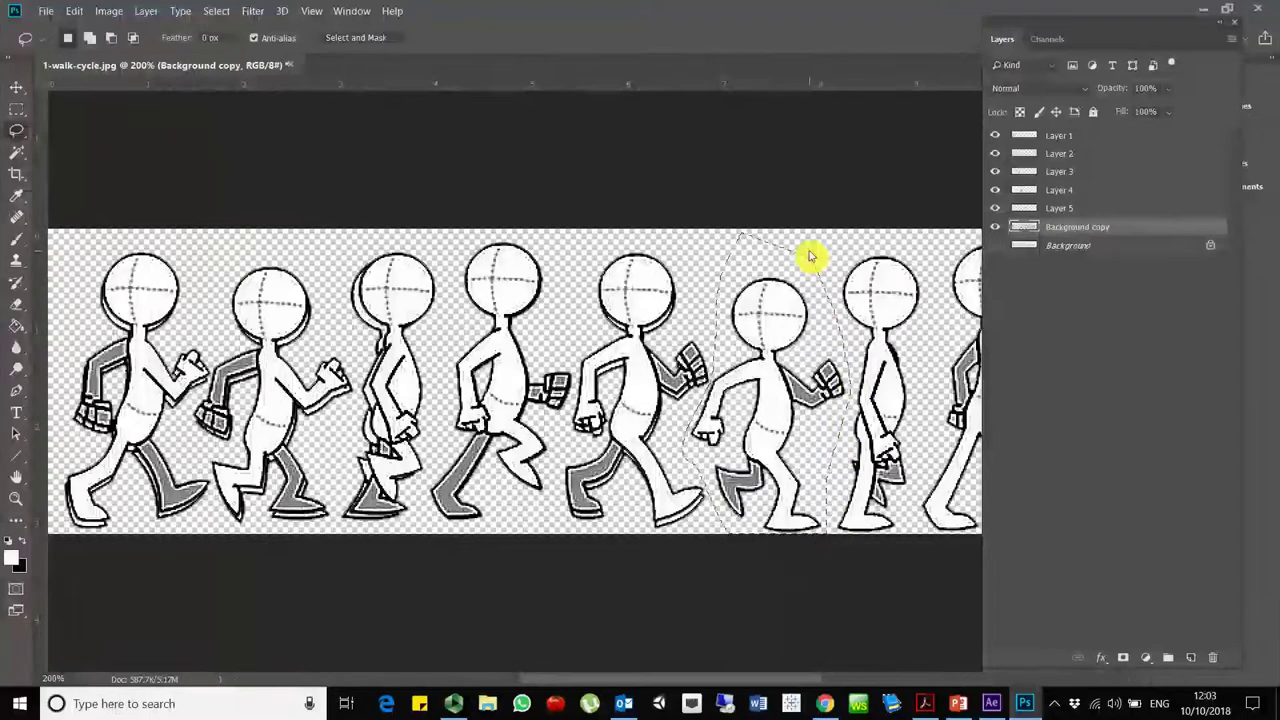
key(ctrl+j)
key(shift+ctrl+Up)
click(1025, 246)
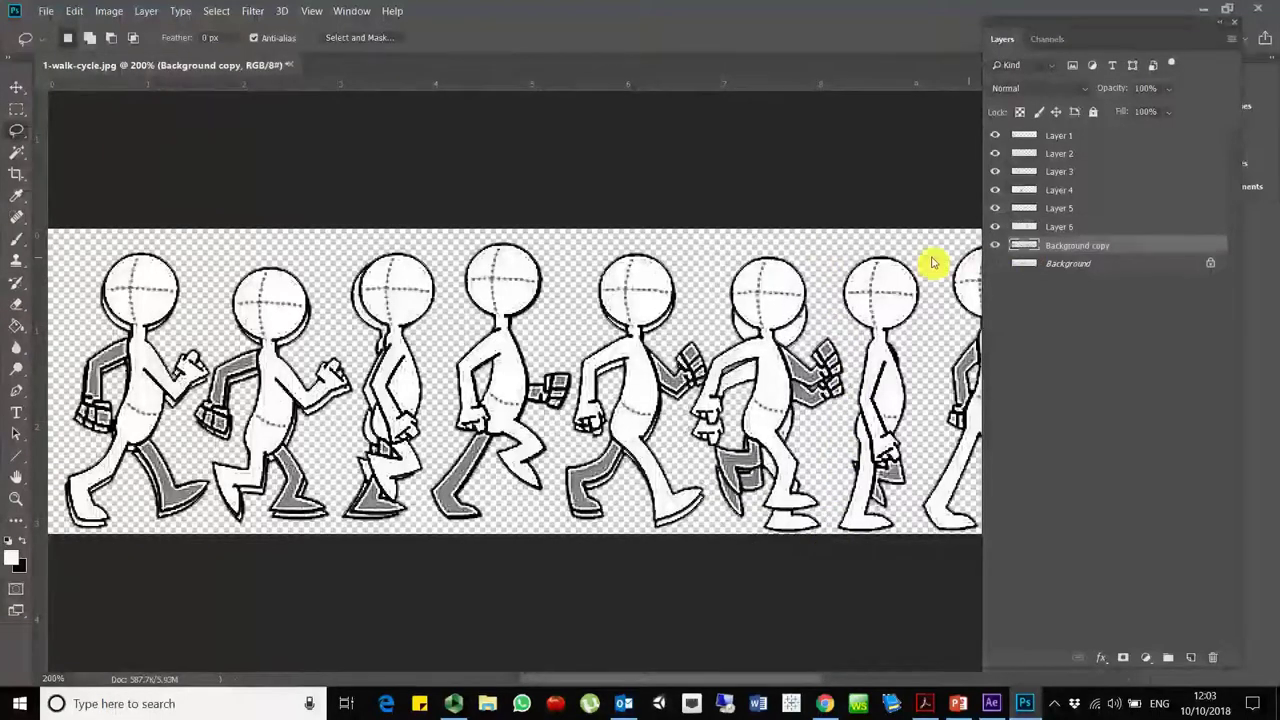
mouse_move(886, 238)
mouse_down()
mouse_move(829, 257)
mouse_move(849, 391)
mouse_move(826, 514)
mouse_move(859, 557)
mouse_move(909, 543)
mouse_move(934, 337)
mouse_move(926, 254)
mouse_move(910, 269)
mouse_up()
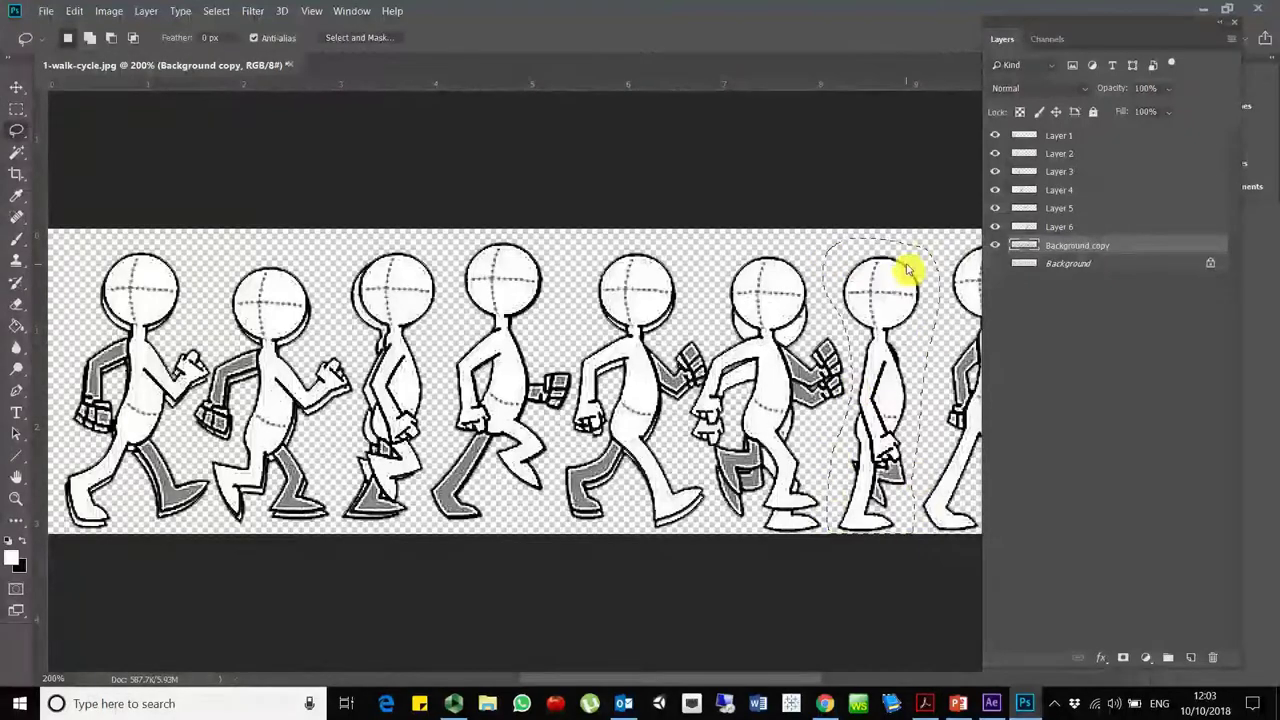
key(ctrl+j)
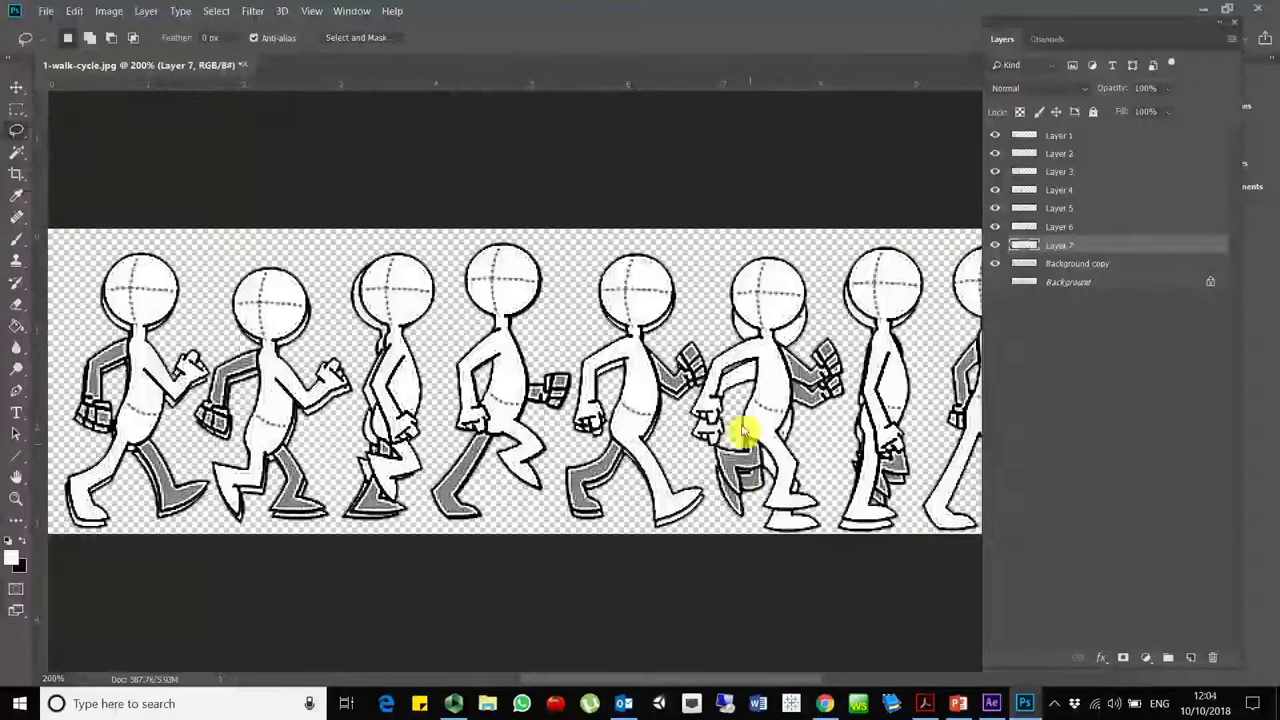
scroll(743, 432, right, 5)
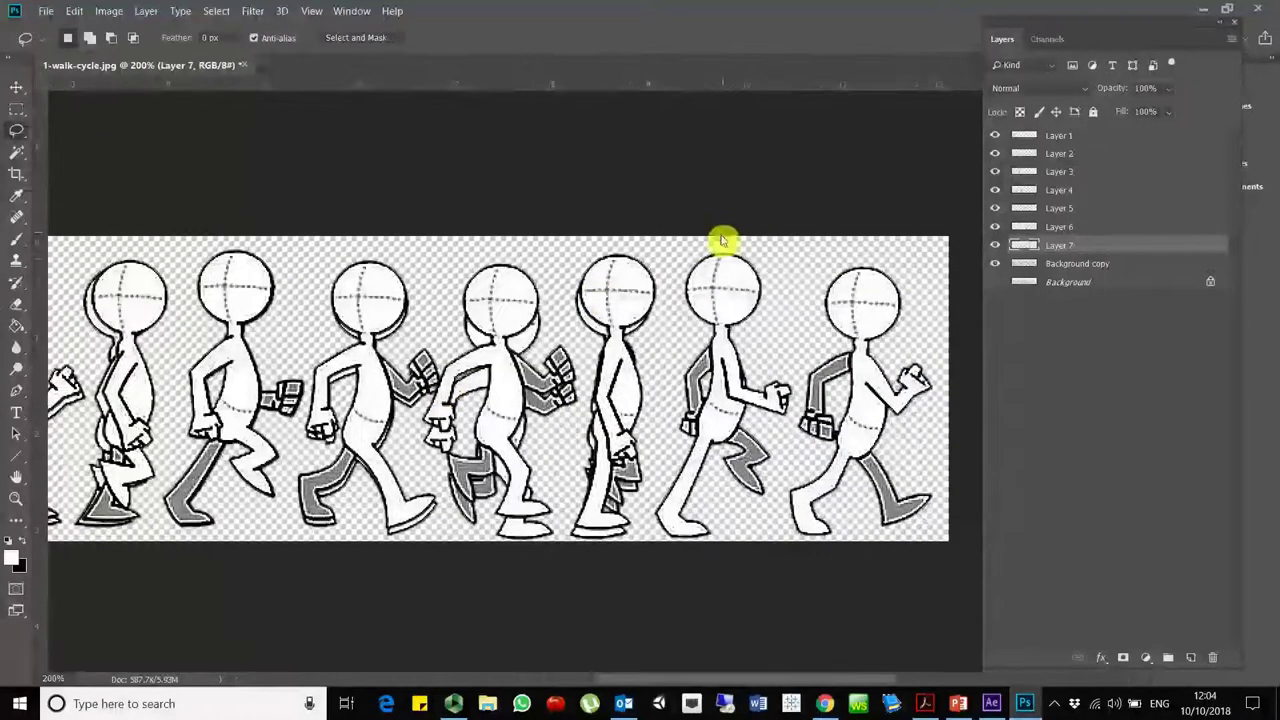
drag(722, 240, 676, 281)
mouse_move(672, 384)
mouse_down()
mouse_move(651, 506)
mouse_move(660, 560)
mouse_up()
key(ctrl+j)
key(ctrl+j)
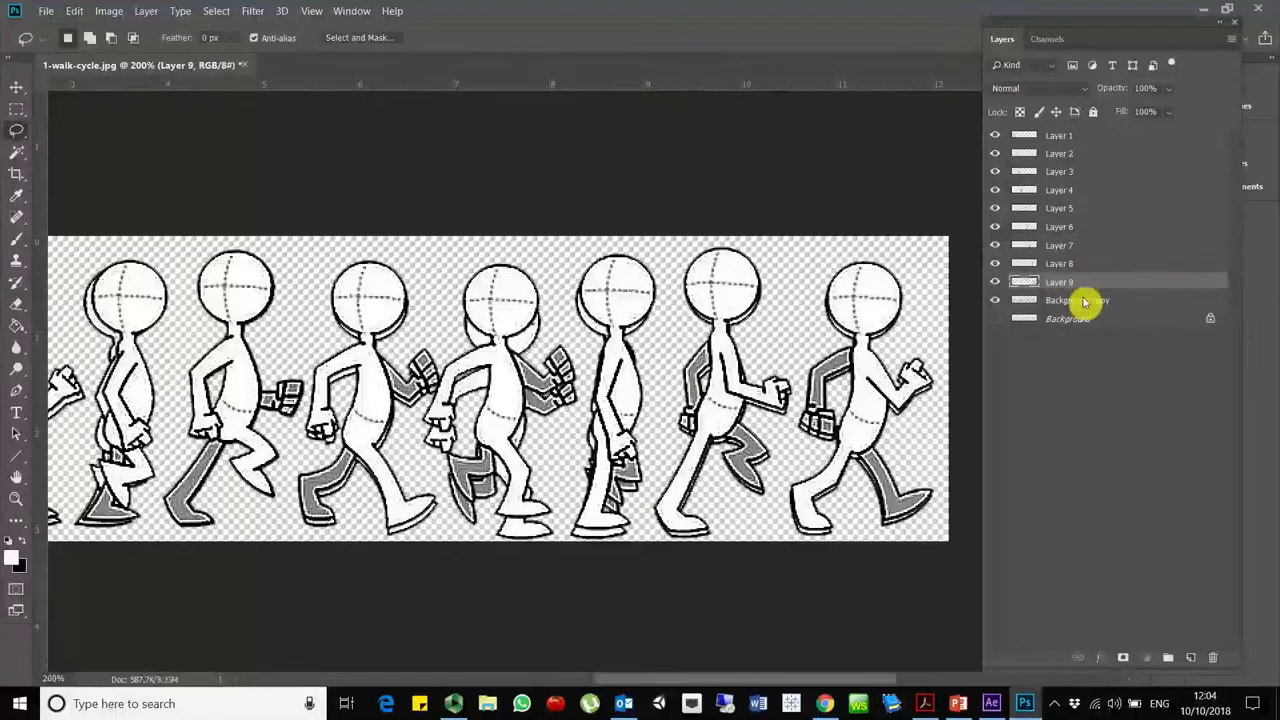
- Select Background copy, delete the original Background layer, and view the sheet at 100%
click(1085, 301)
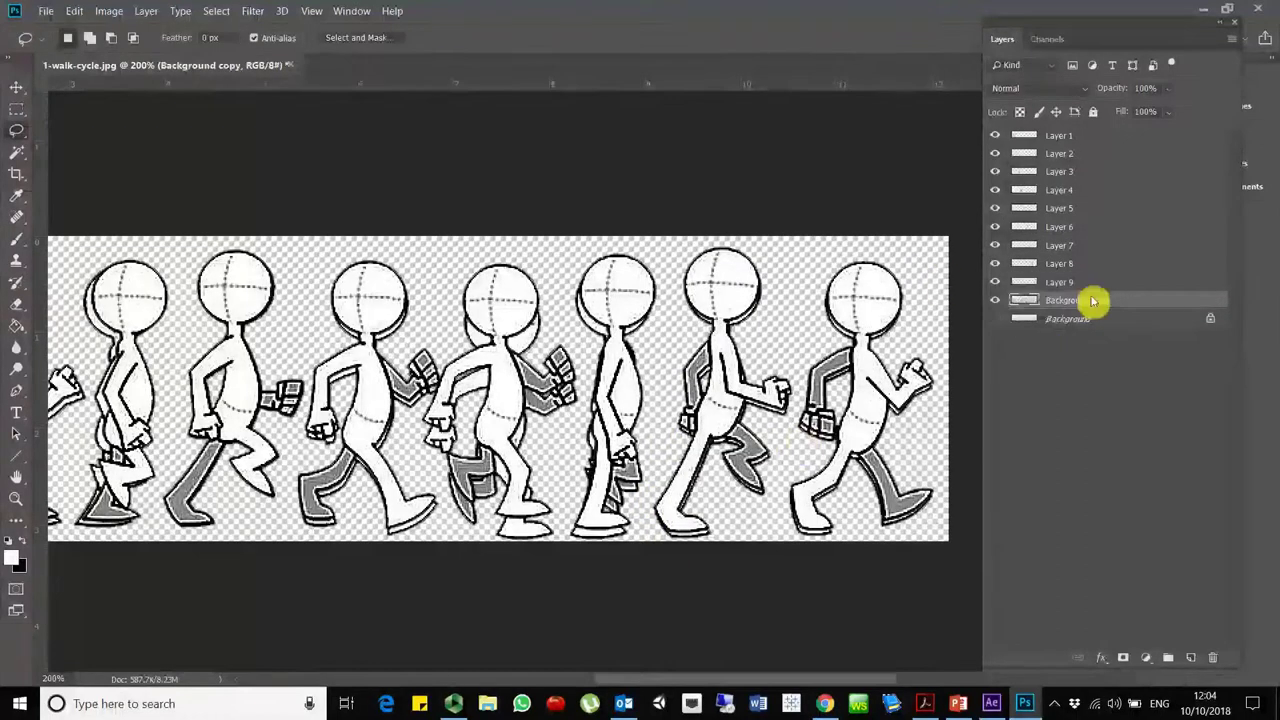
drag(1089, 318, 1213, 664)
drag(314, 346, 634, 378)
key(ctrl+minus)
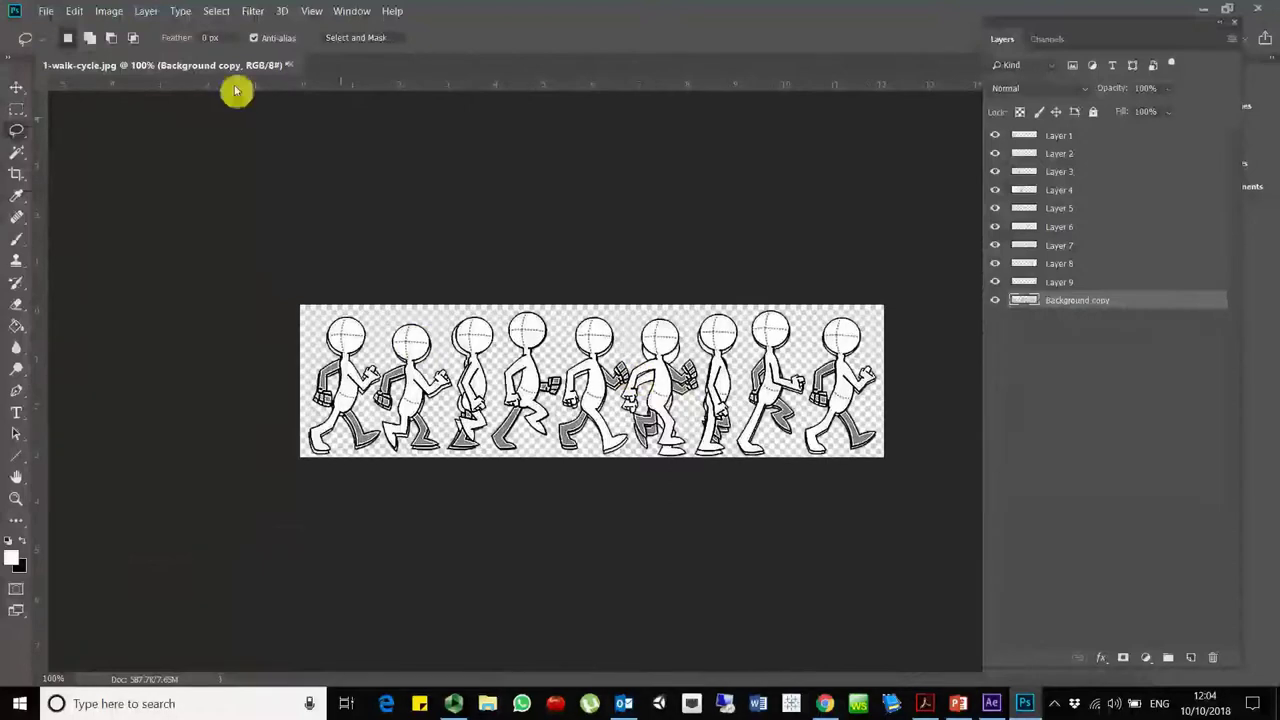
- Save the sheet as a Photoshop PSD with Maximize Compatibility enabled
click(45, 11)
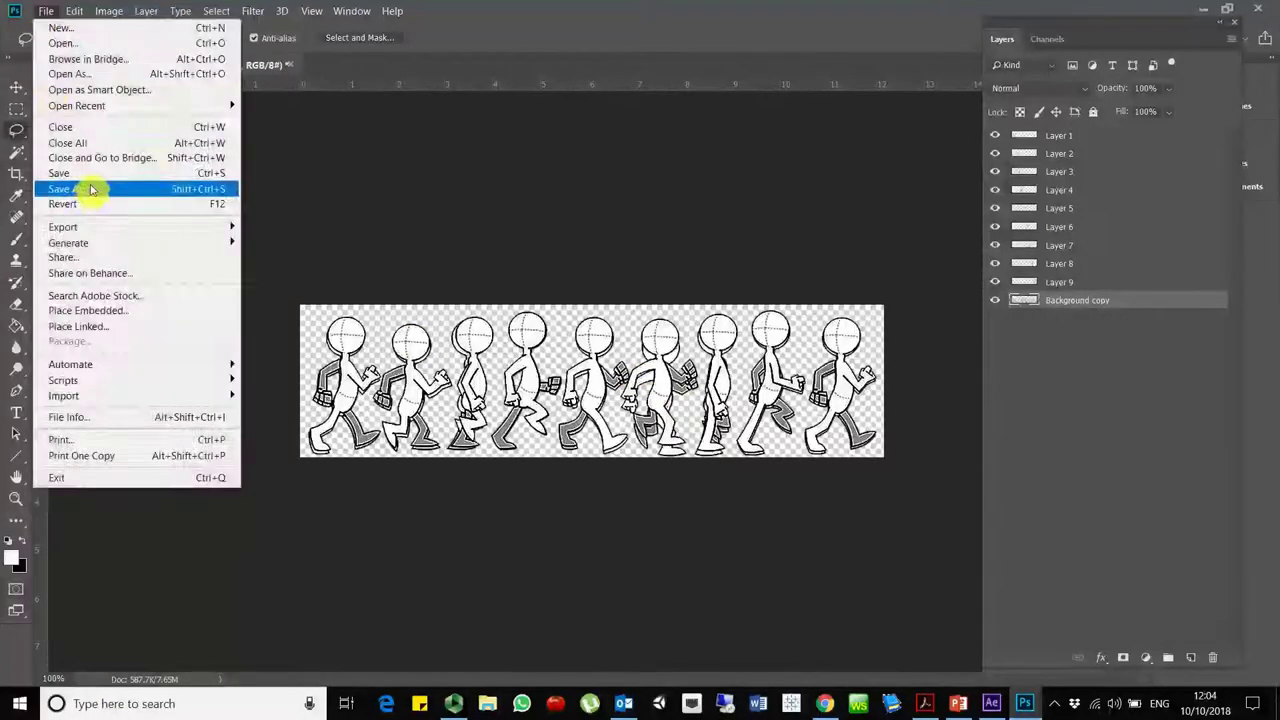
click(90, 189)
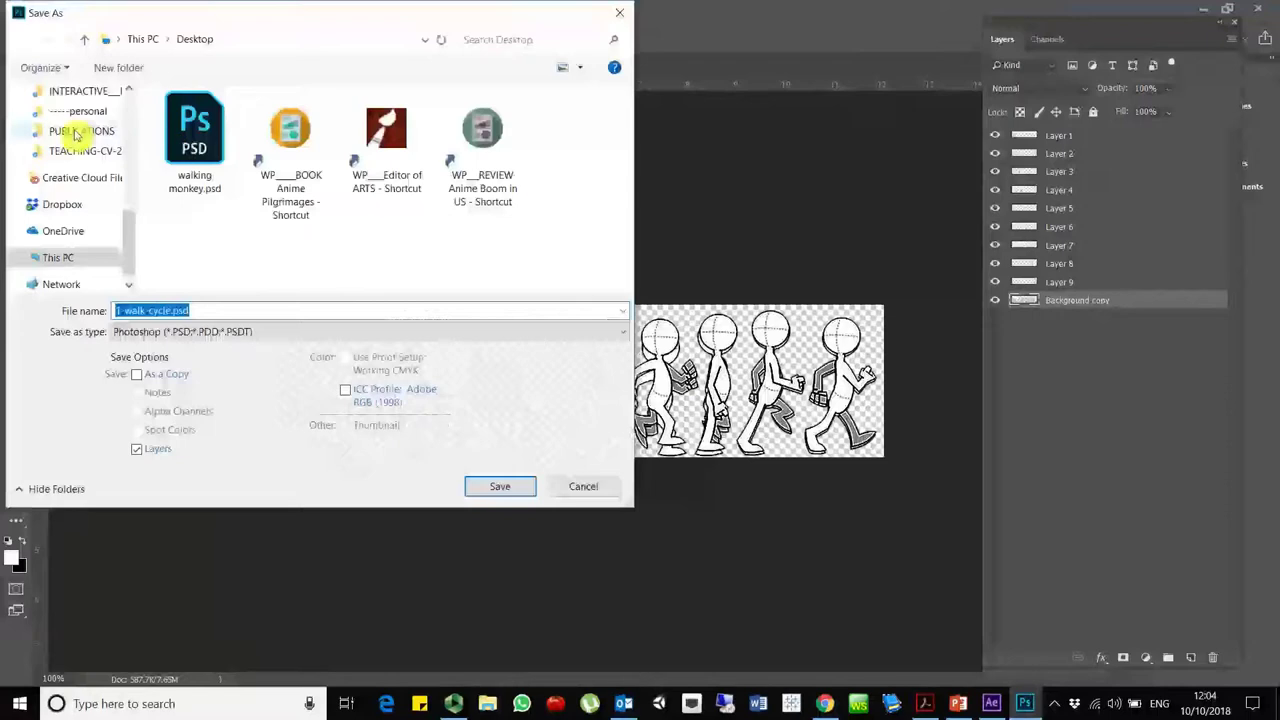
click(497, 486)
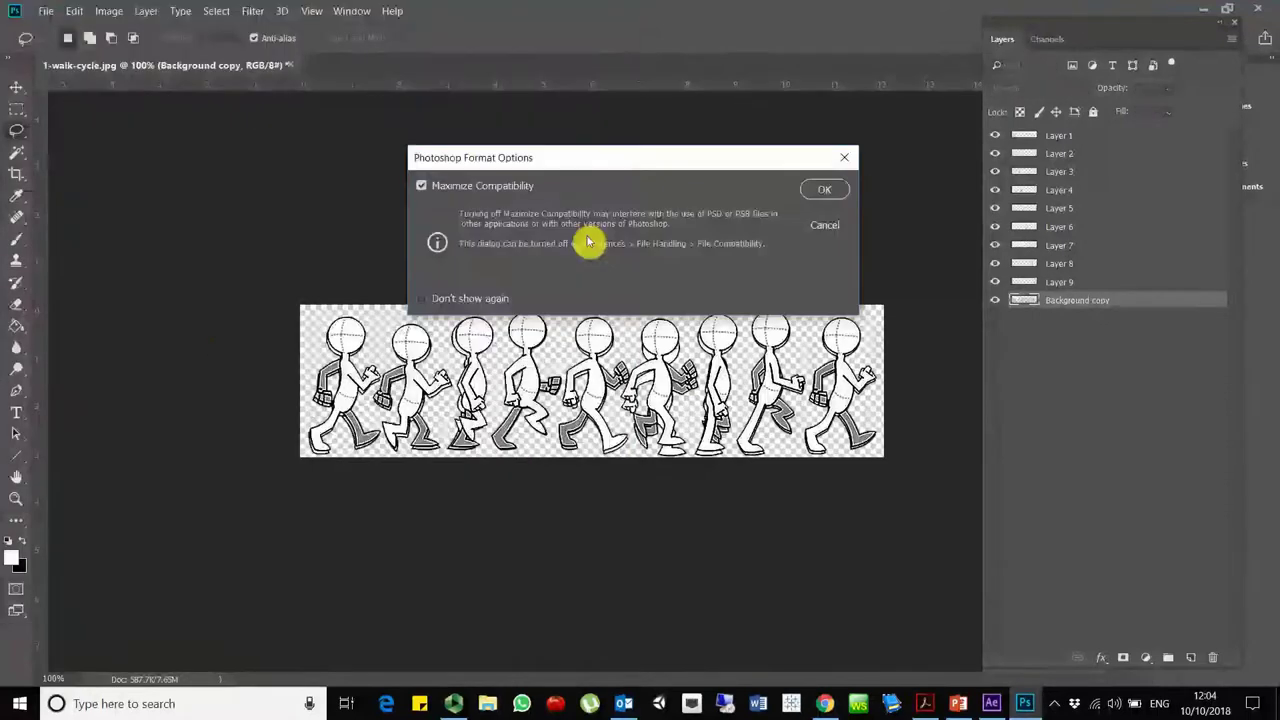
click(823, 190)
- Switch to the Rectangular Marquee tool and select Layer 1 of the walk sheet
click(45, 11)
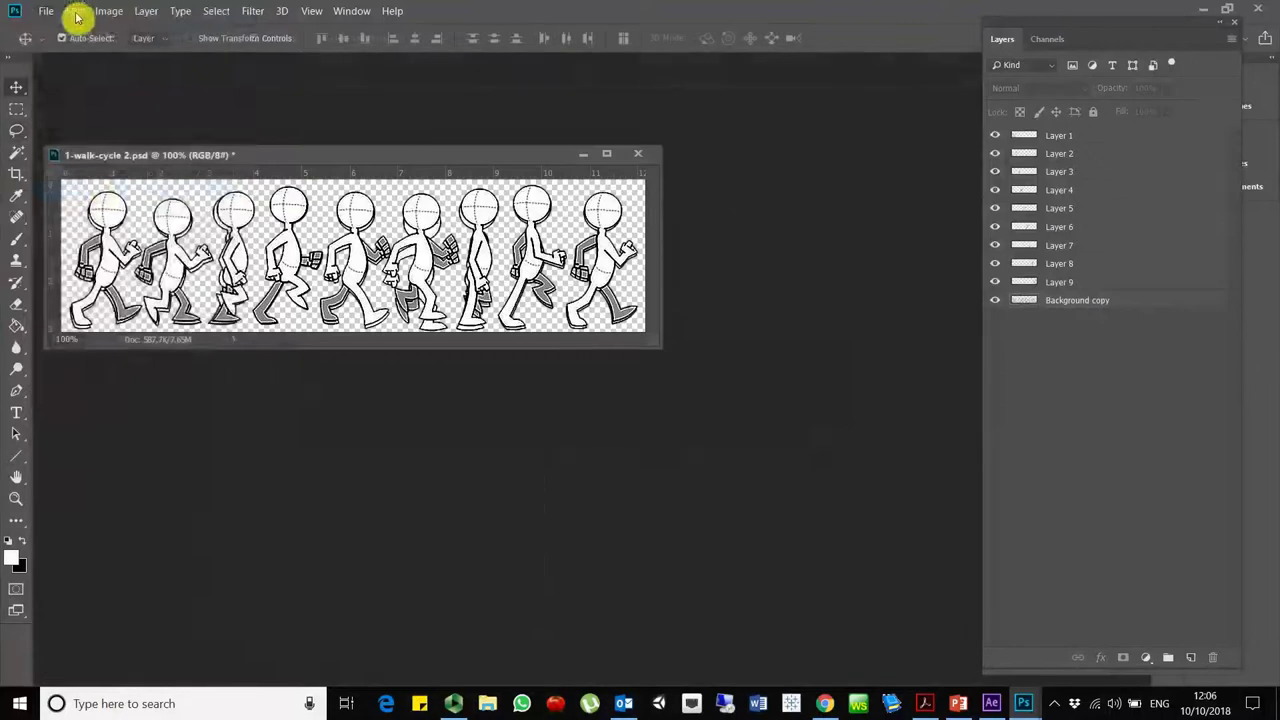
click(50, 11)
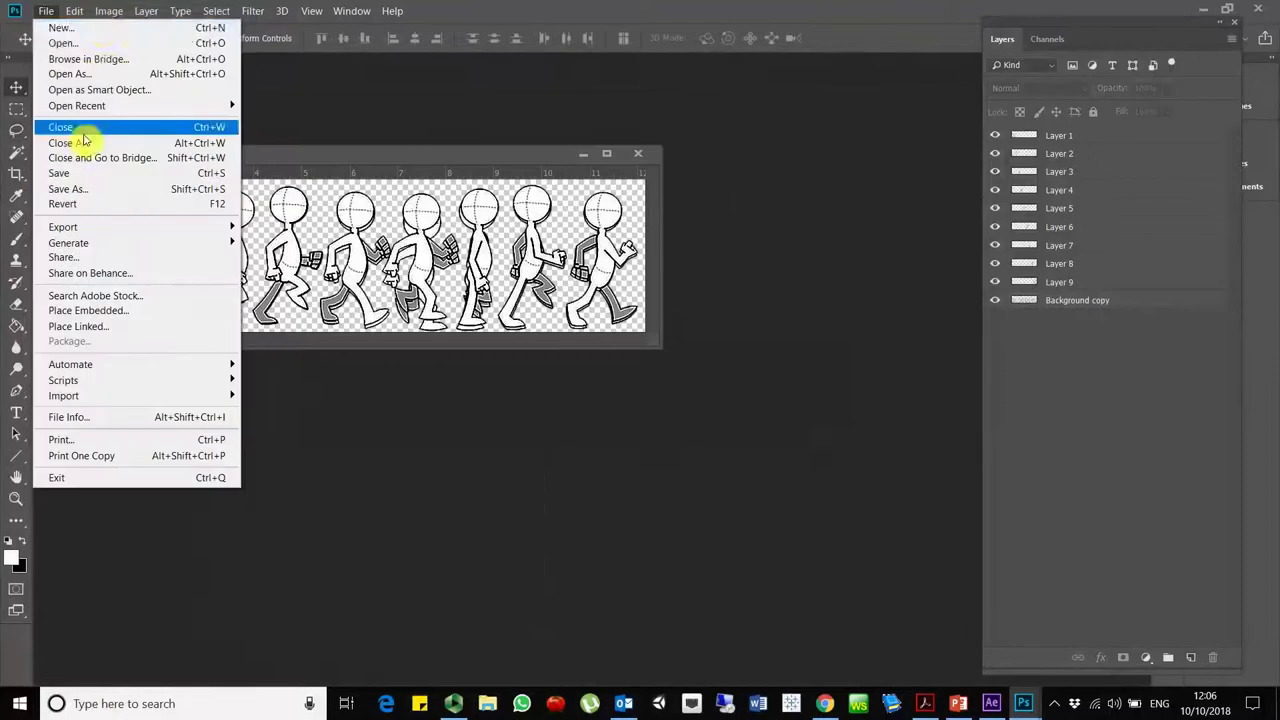
click(325, 212)
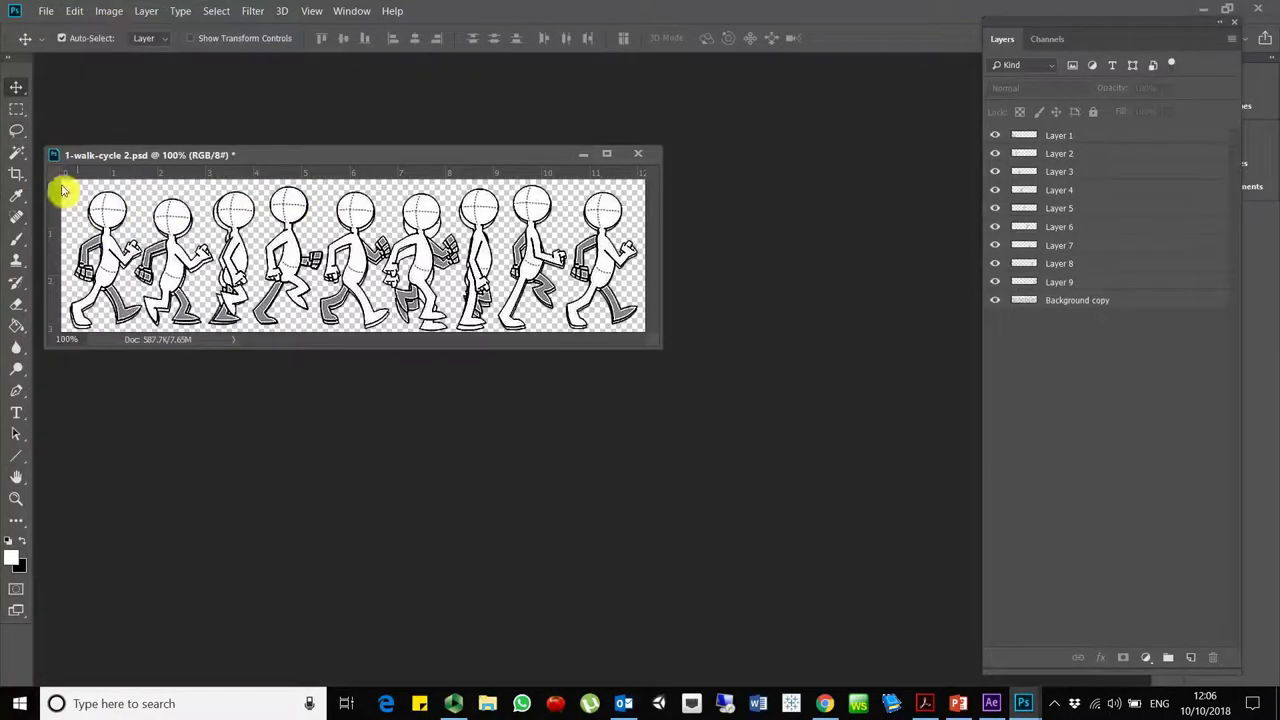
click(16, 108)
click(1112, 134)
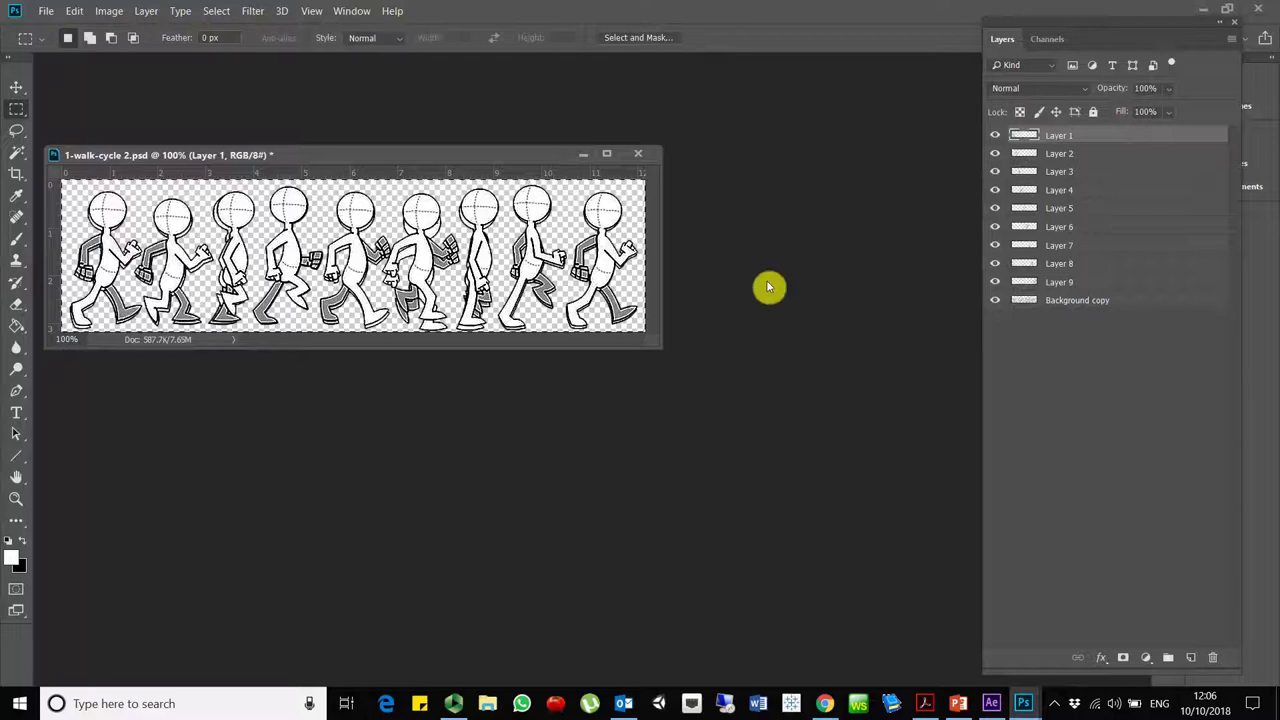
- Create a new document from the Clipboard preset and float its window beside the sheet
click(48, 12)
click(60, 36)
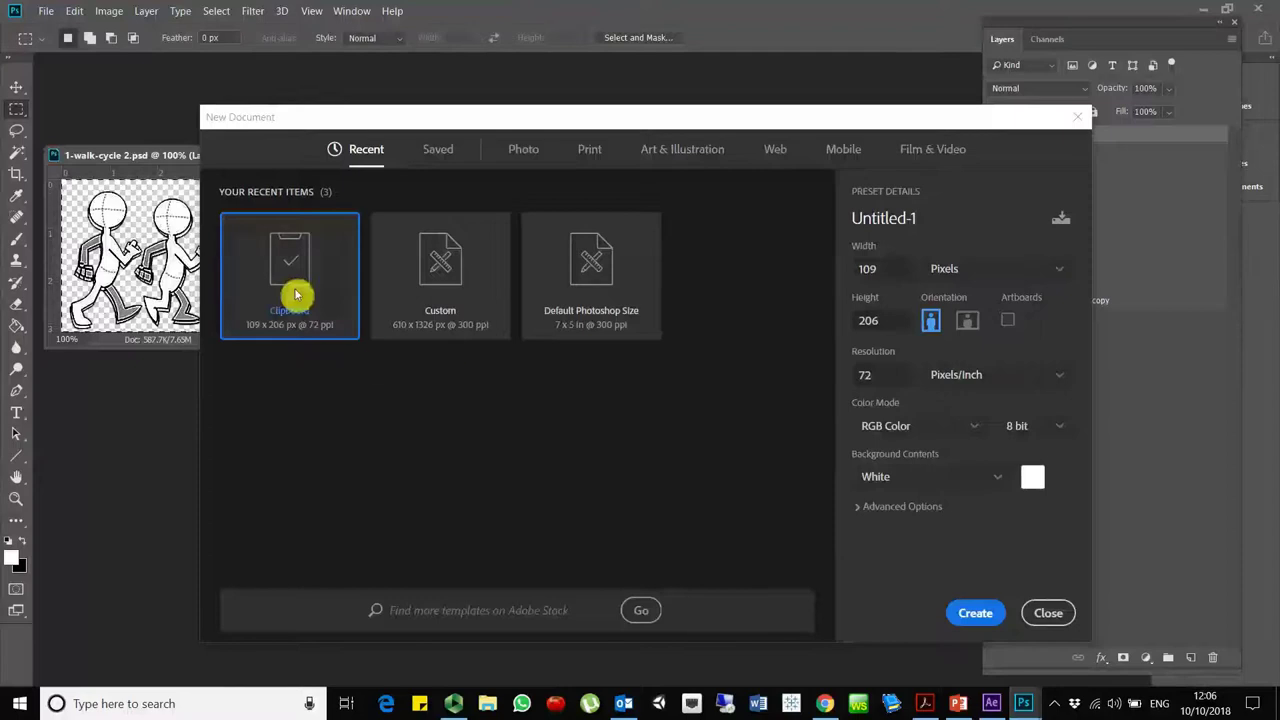
double_click(293, 292)
drag(114, 183, 651, 429)
drag(753, 476, 940, 688)
drag(605, 296, 489, 154)
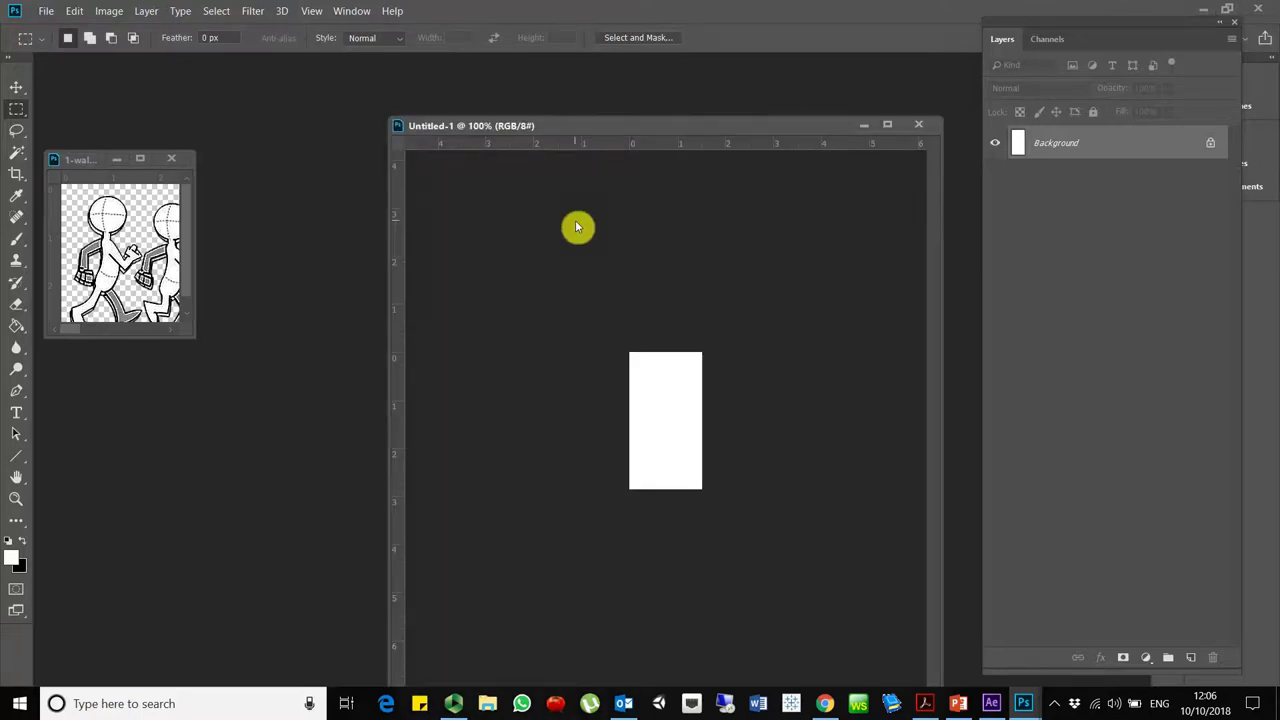
- Enlarge the canvas with the Crop tool on white, then paste the walking figure as Layer 1
click(16, 174)
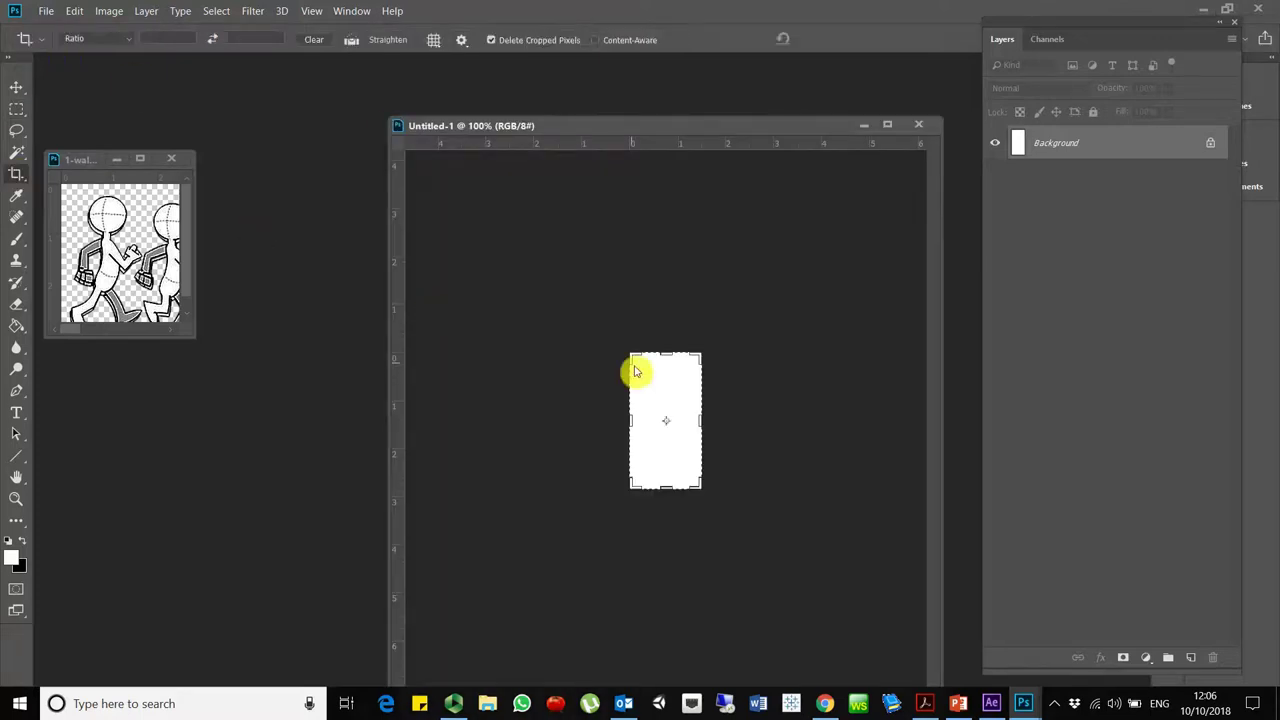
mouse_move(701, 497)
mouse_down()
mouse_move(763, 537)
mouse_move(743, 543)
mouse_move(737, 500)
mouse_move(724, 502)
mouse_up()
drag(609, 344, 597, 337)
click(23, 541)
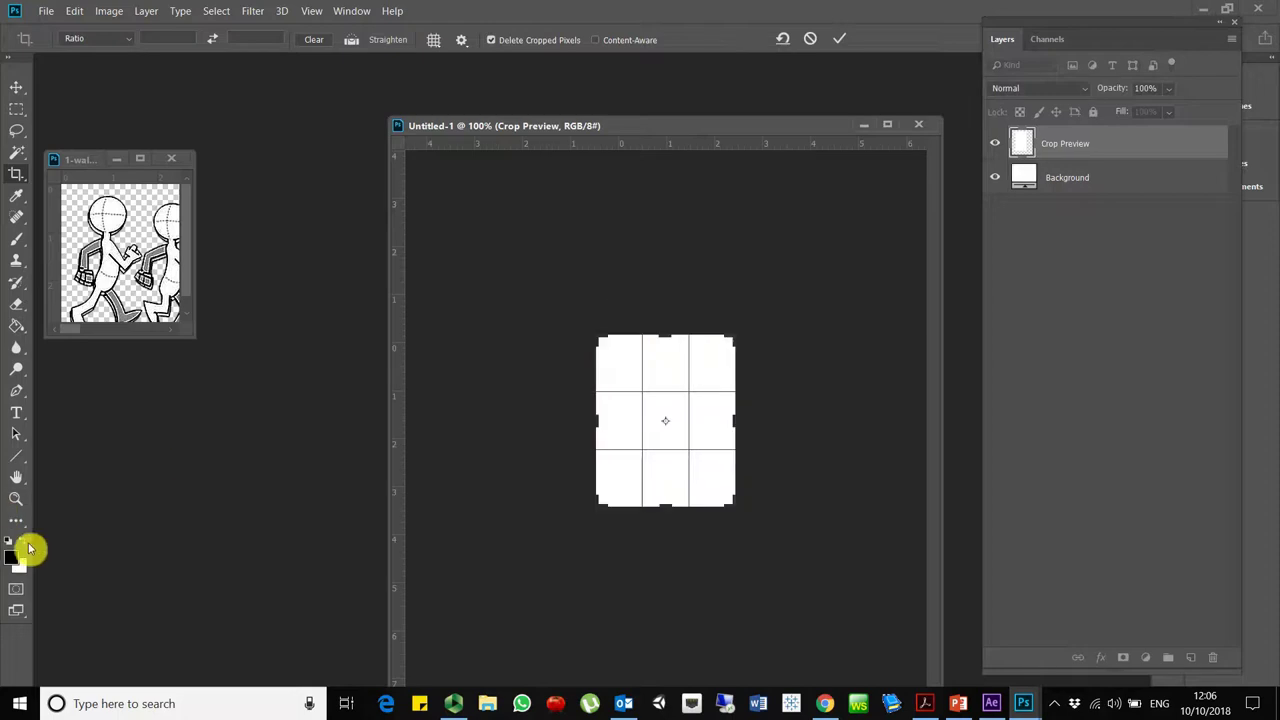
double_click(673, 396)
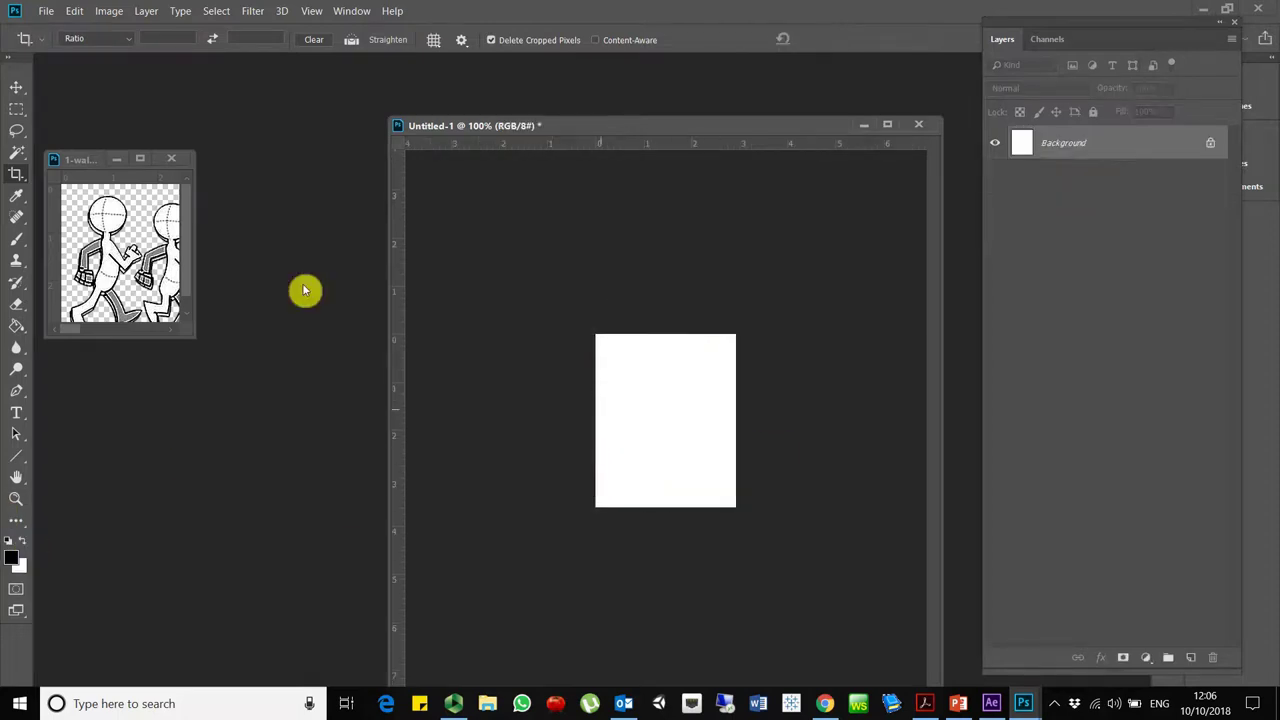
key(ctrl+v)
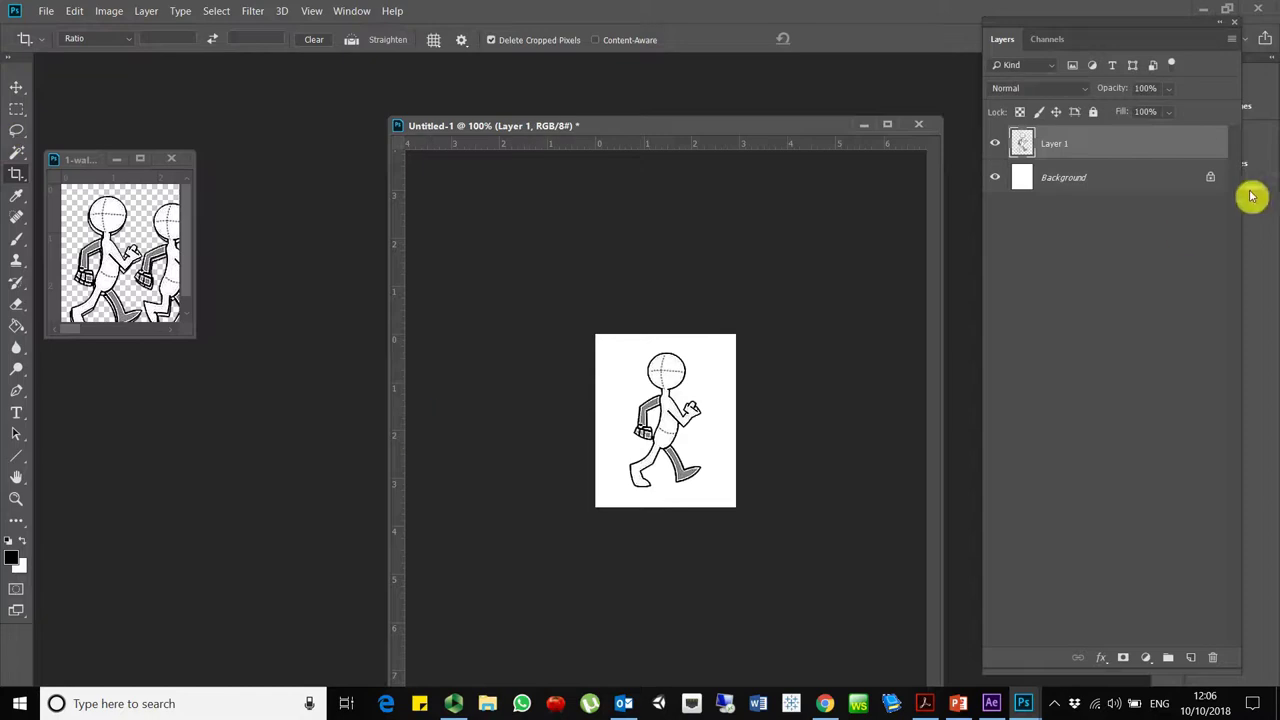
- Copy the Layer 2 pose into Untitled-1, align it over the first figure, and hide Layer 1
click(95, 212)
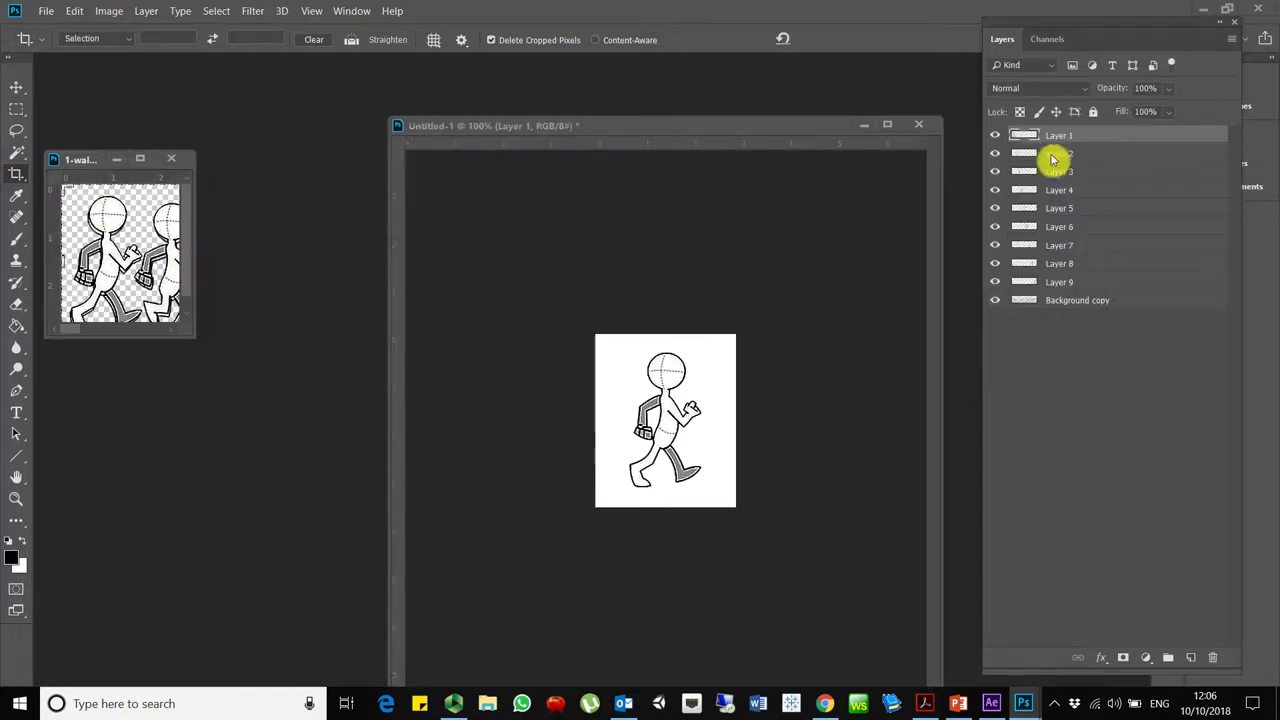
click(1088, 156)
drag(1088, 160, 638, 440)
click(16, 87)
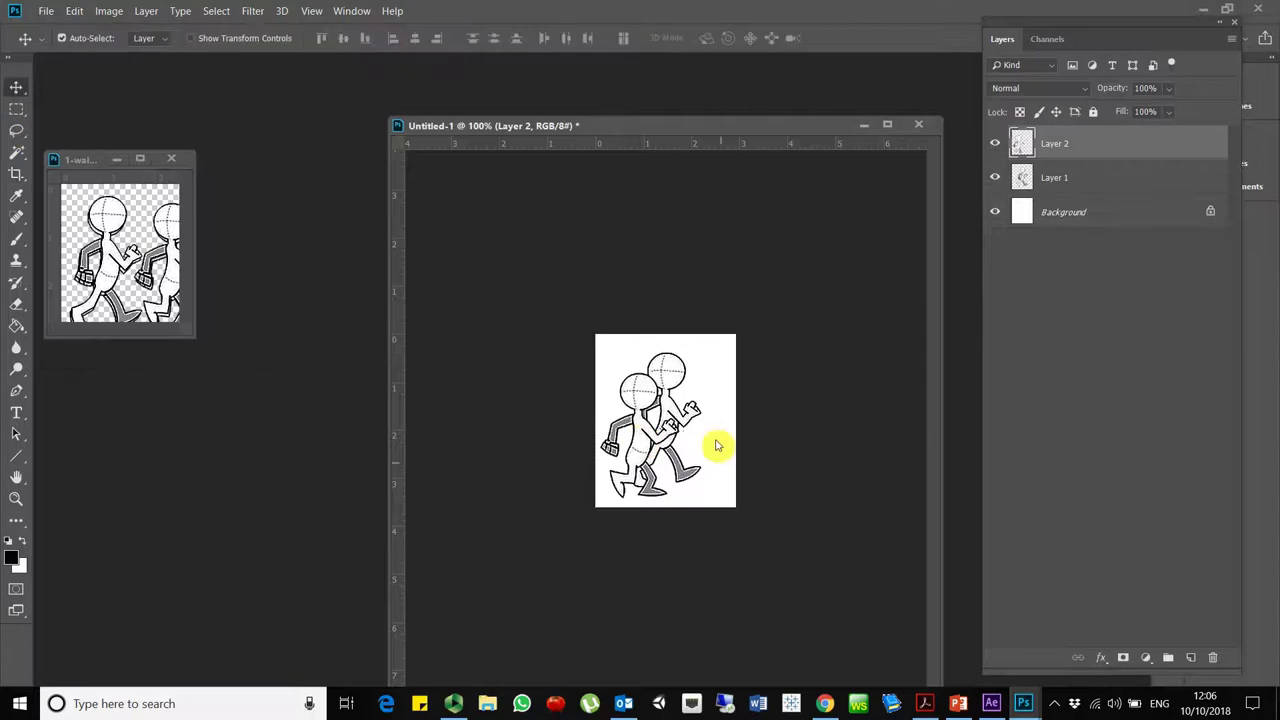
drag(634, 394, 657, 430)
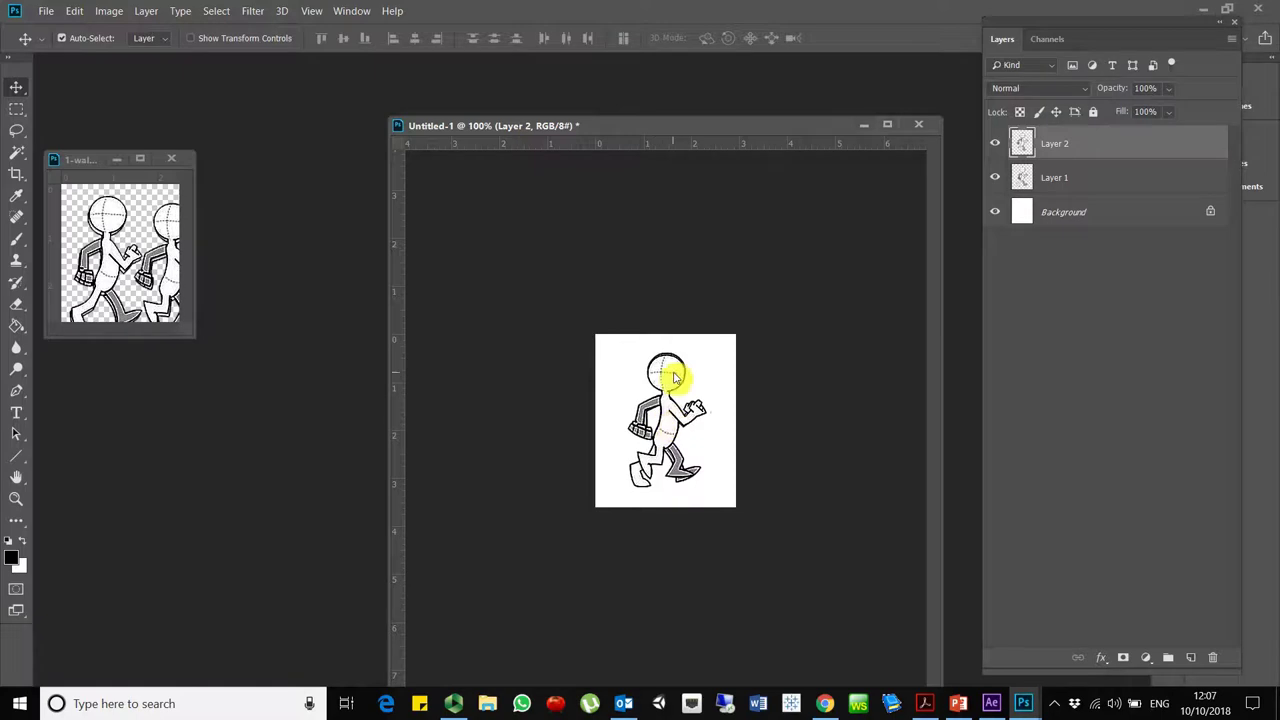
drag(675, 378, 672, 388)
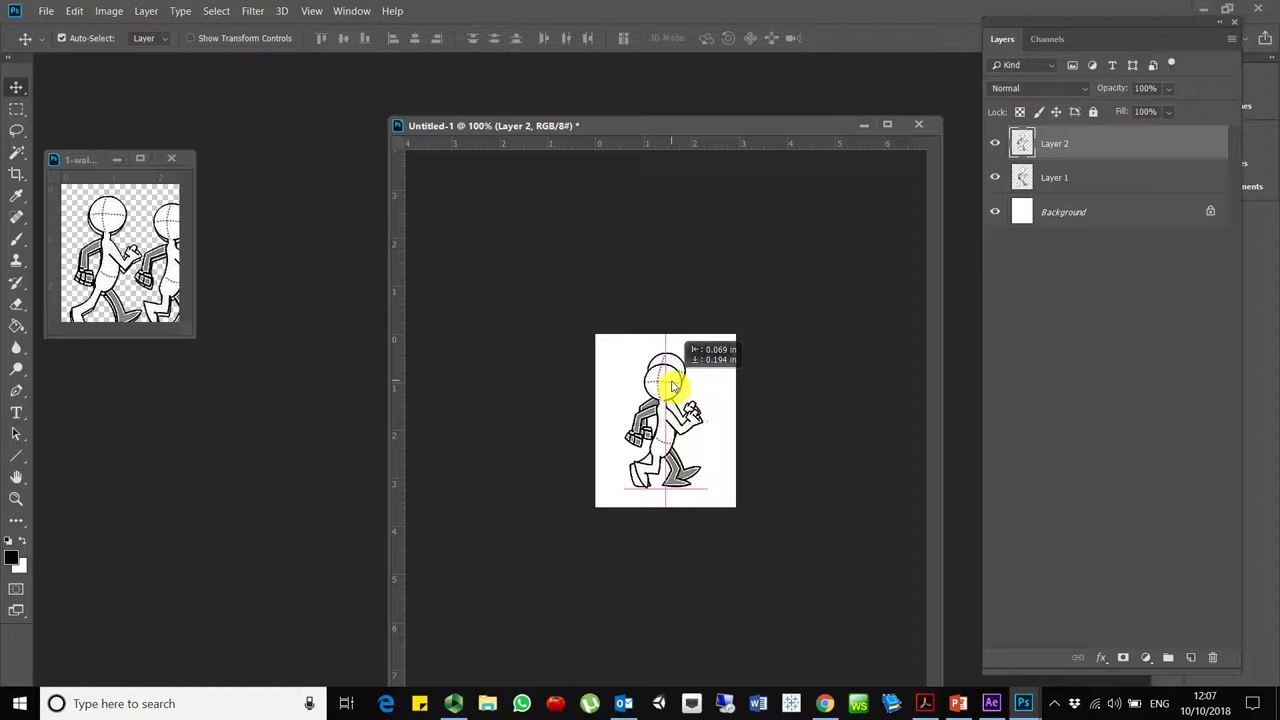
drag(673, 387, 671, 400)
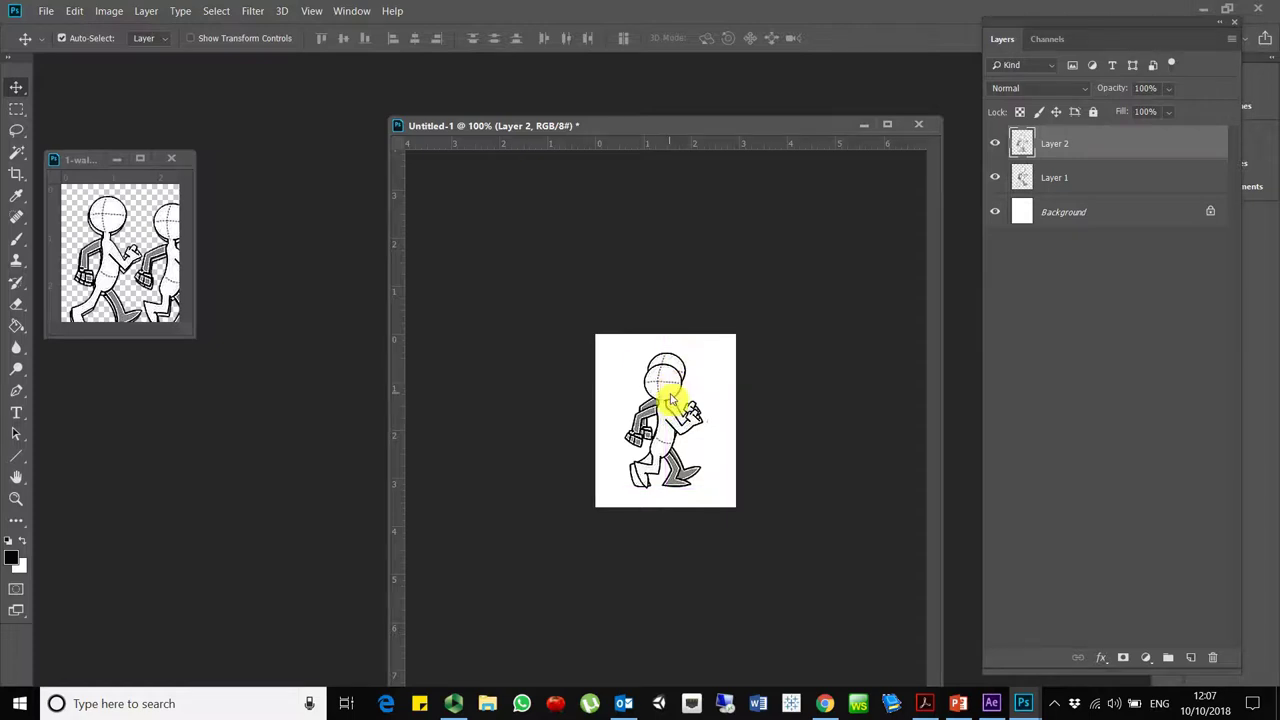
drag(653, 388, 661, 392)
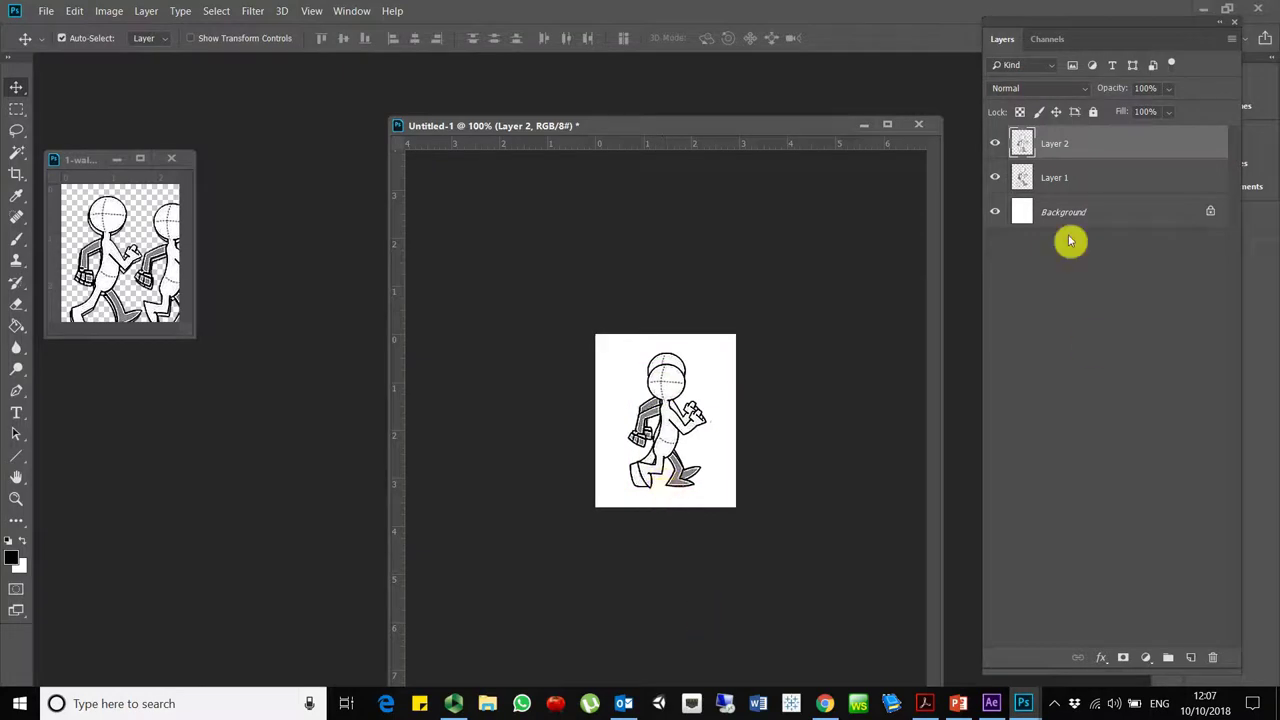
click(995, 177)
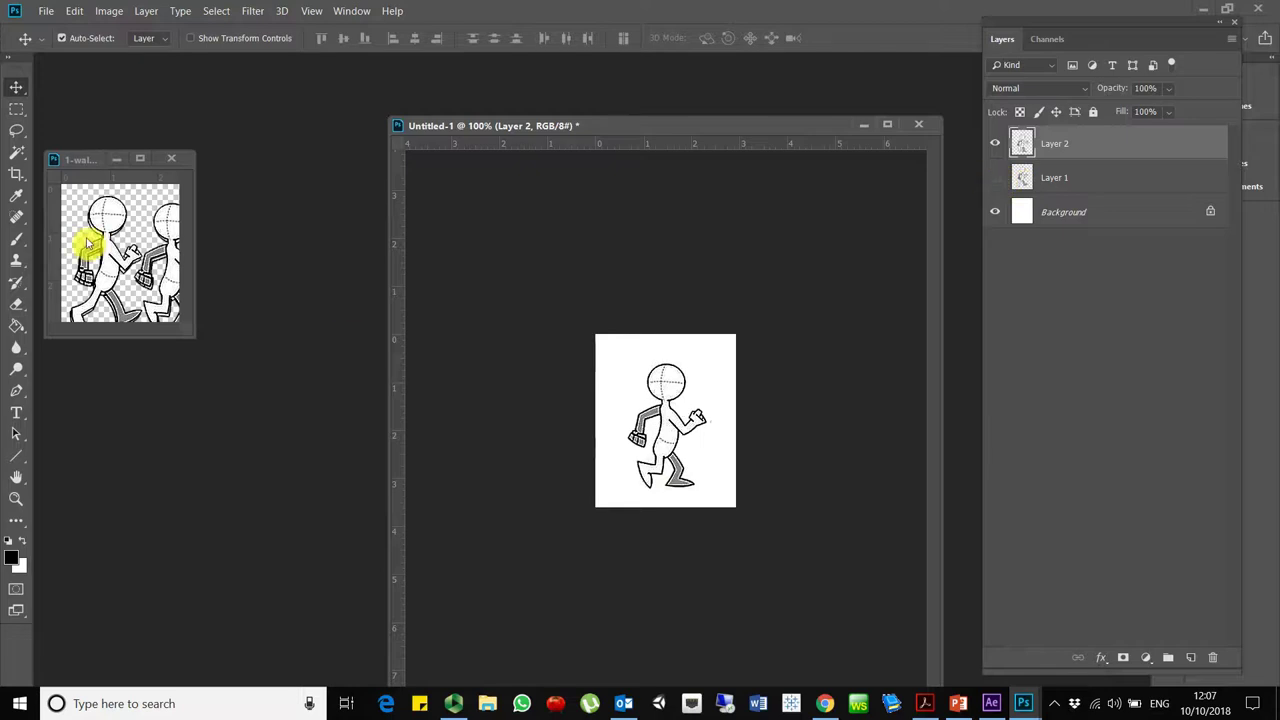
- Copy the Layer 3 pose into Untitled-1 and nudge it into alignment
click(137, 249)
drag(1093, 177, 668, 366)
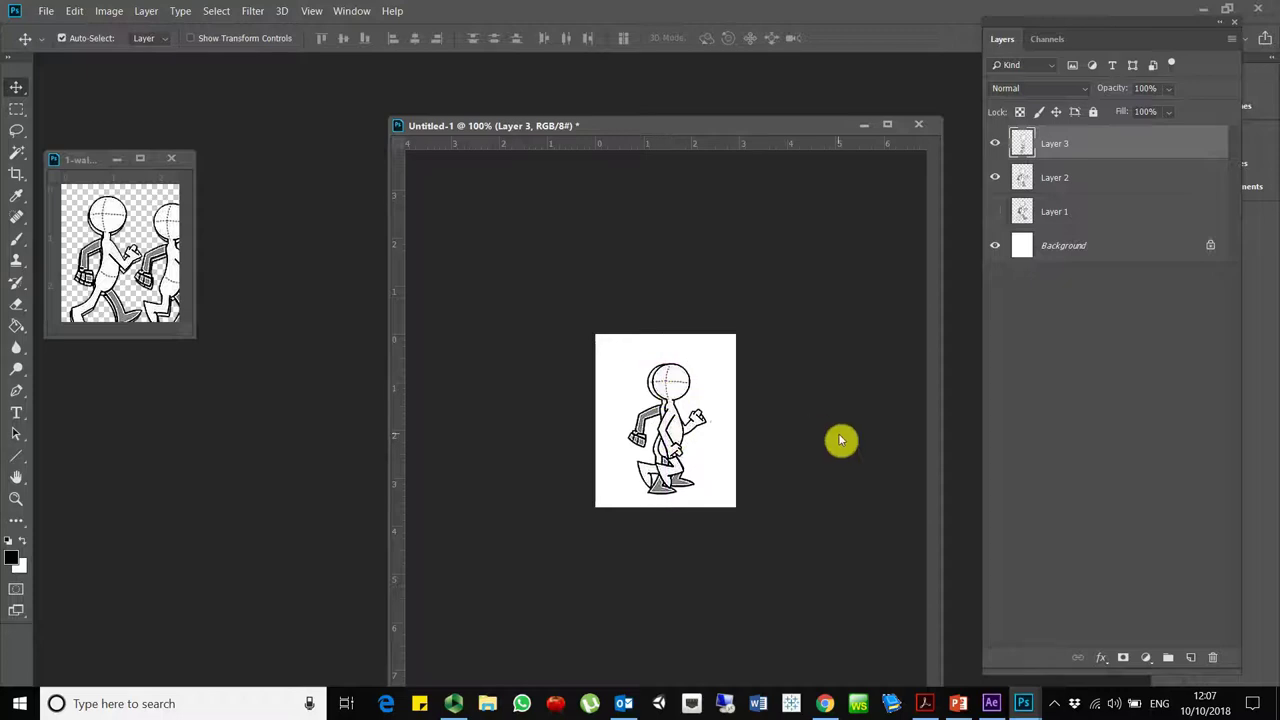
key(Up)
key(Up)
key(Up)
key(Up)
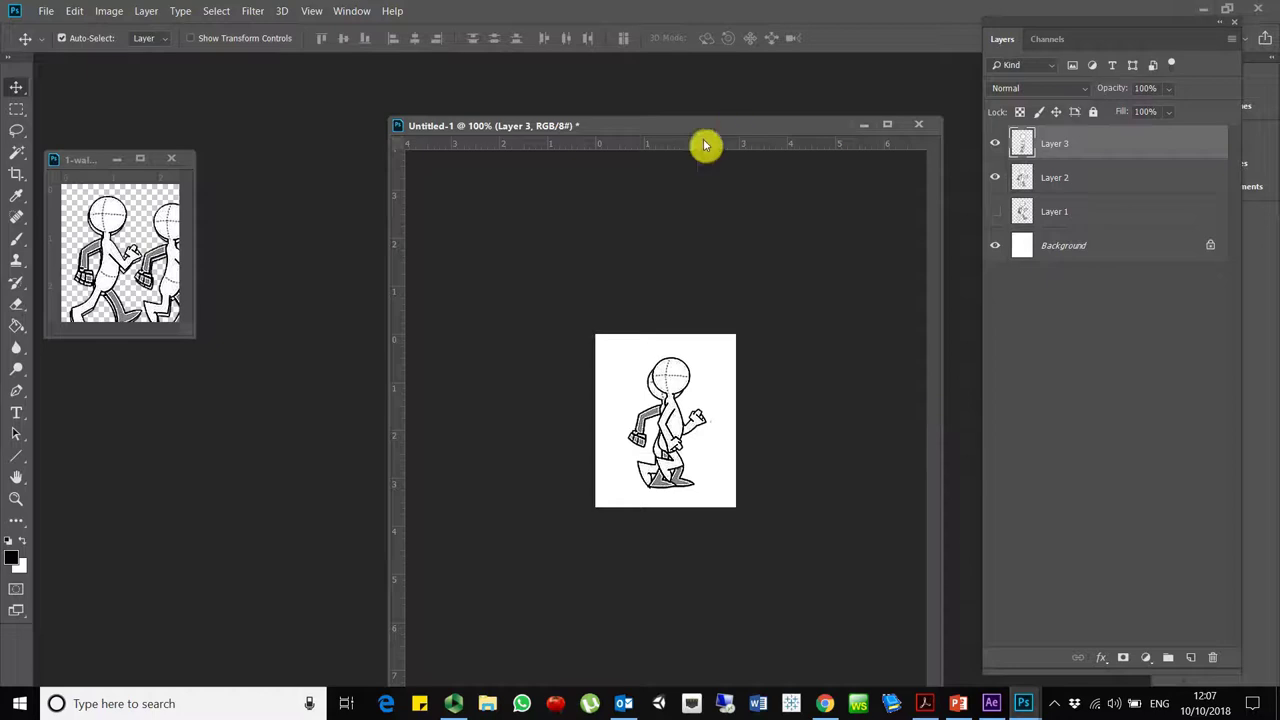
- Place a horizontal ground-line guide exactly at the bottom of the feet, then return to the 1-walk sheet
drag(703, 146, 728, 490)
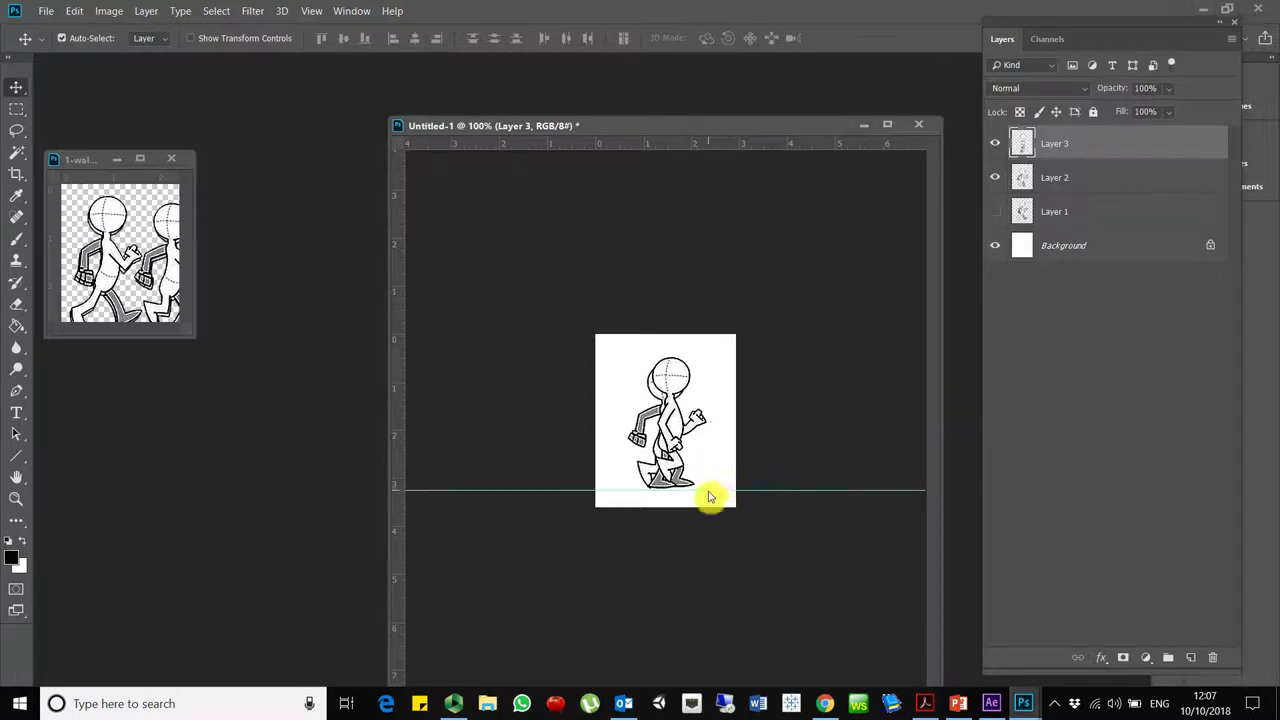
drag(708, 497, 706, 484)
click(20, 501)
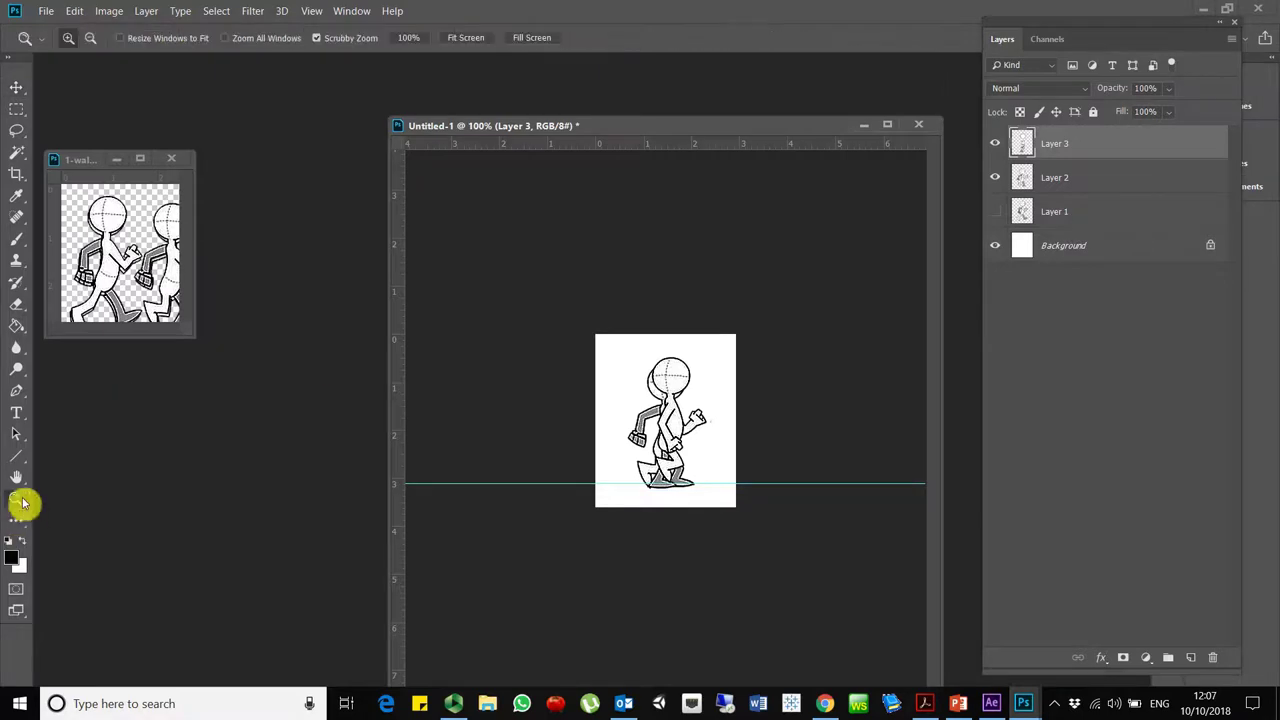
click(734, 520)
click(730, 522)
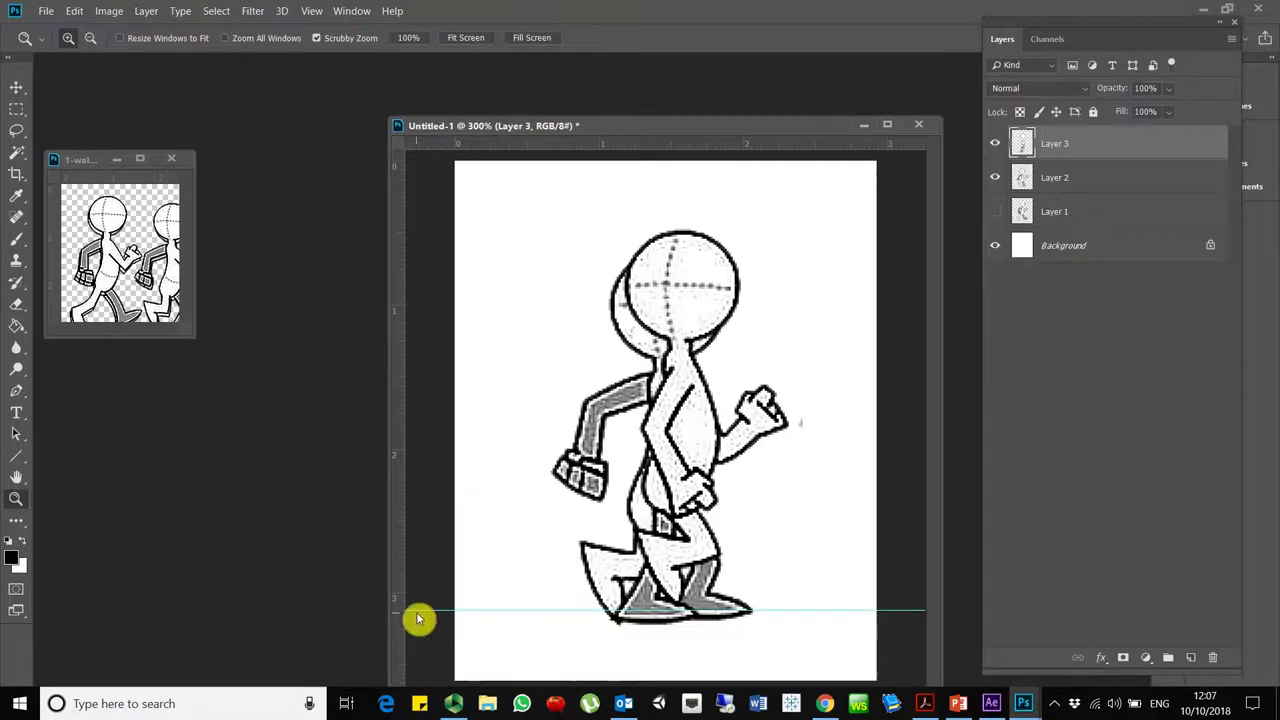
click(16, 88)
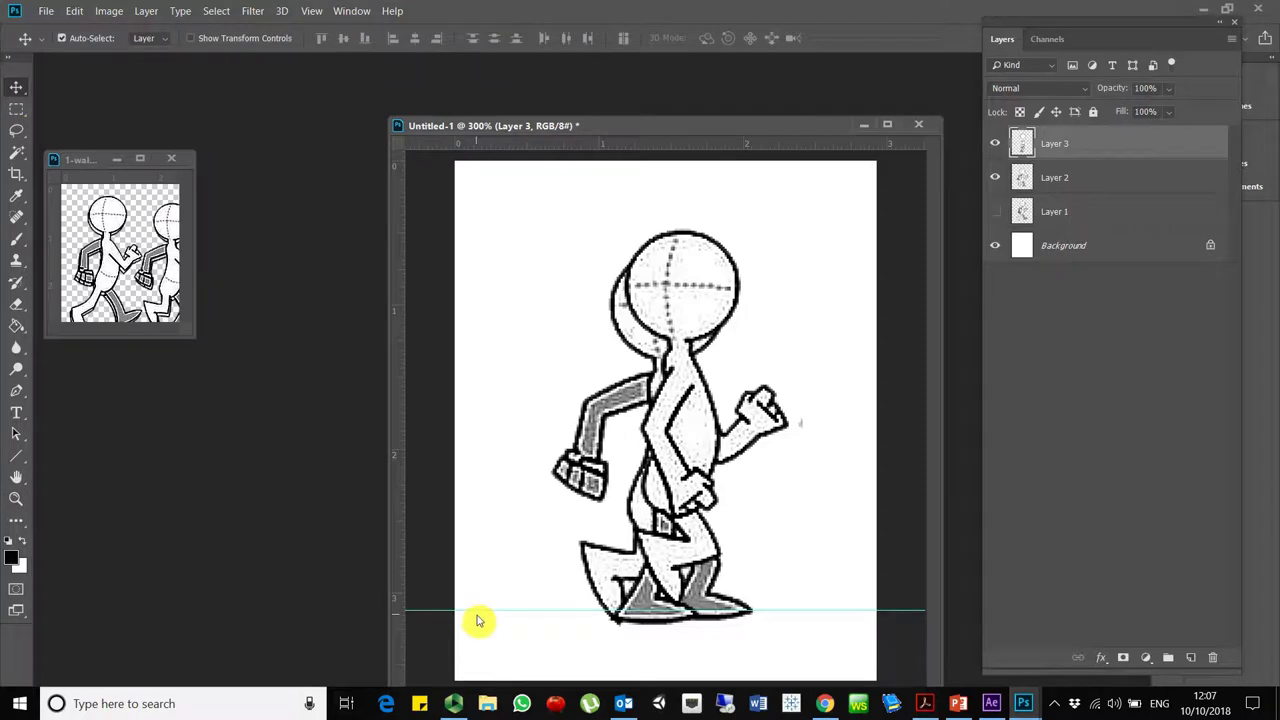
drag(479, 614, 480, 622)
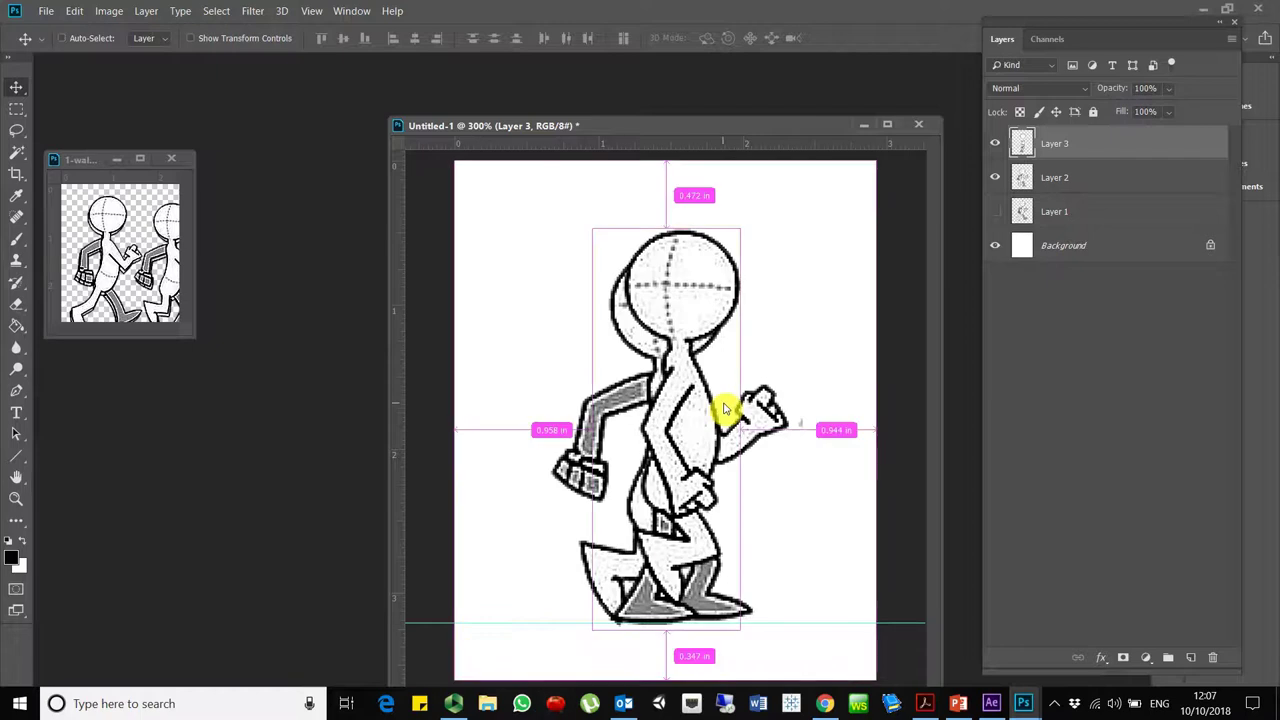
key(ctrl+minus)
key(ctrl+minus)
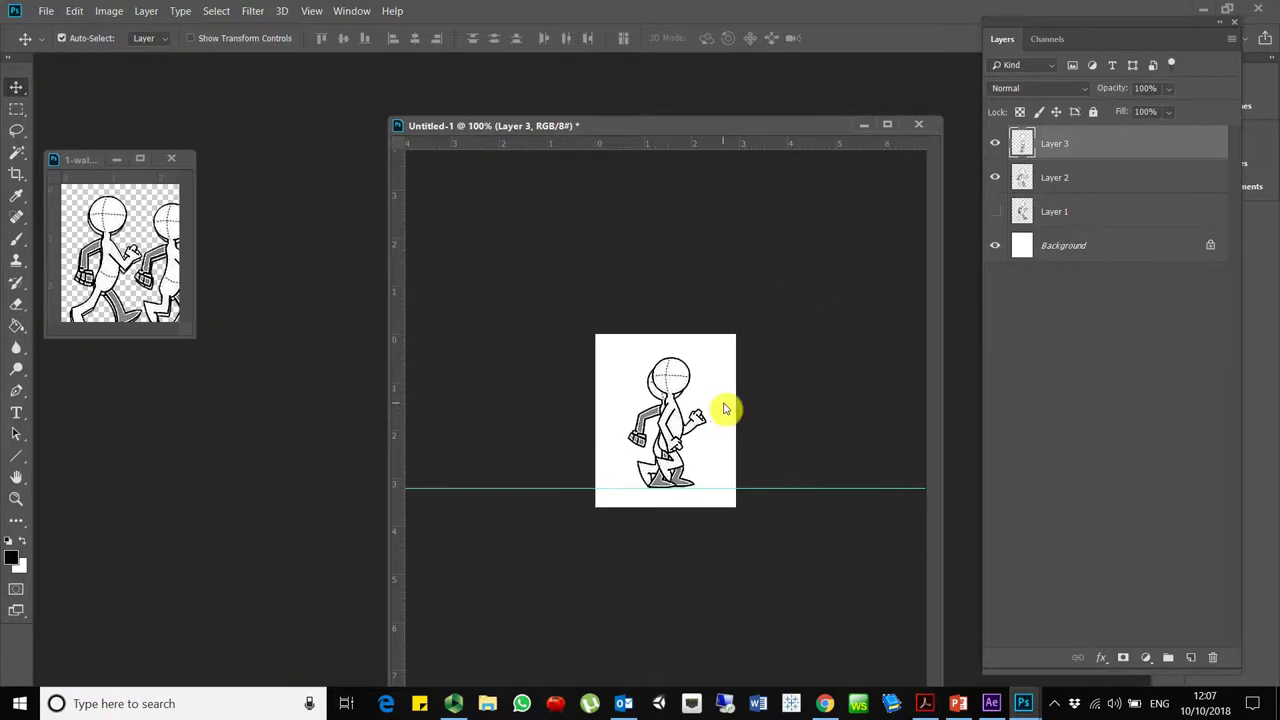
click(100, 238)
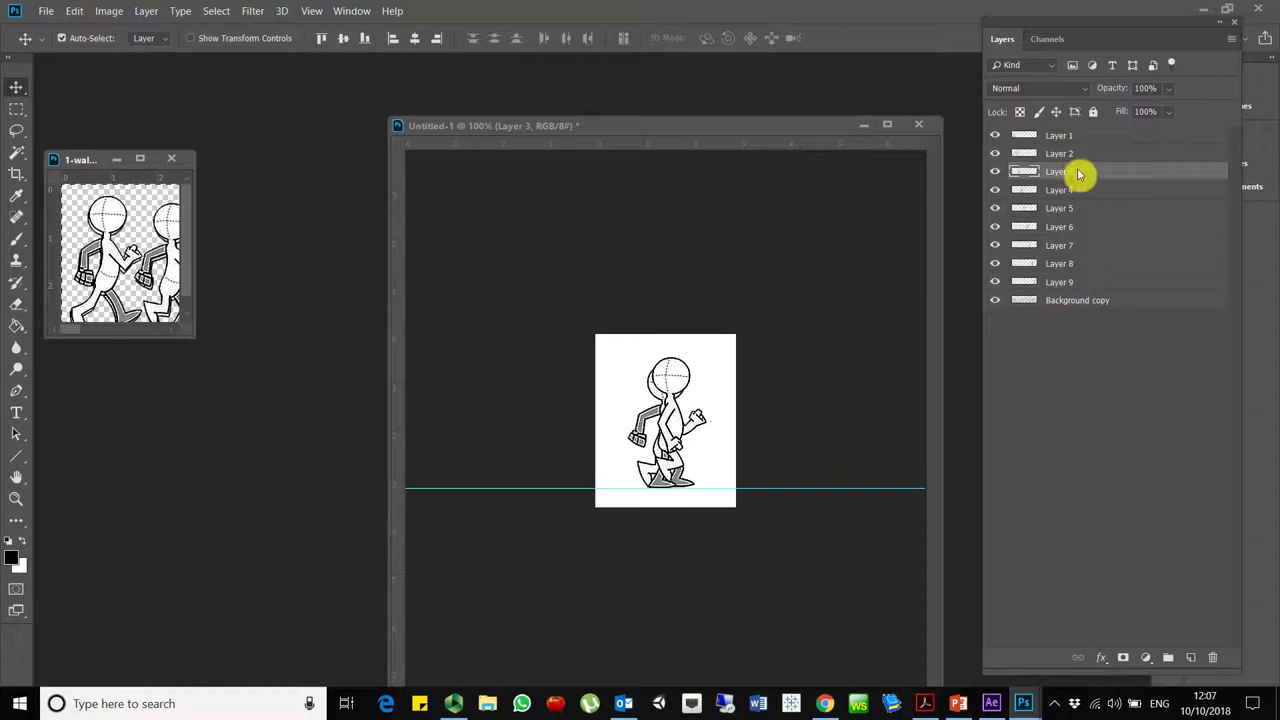
- Copy the Layer 4 pose into Untitled-1 and add two vertical alignment guides
drag(1078, 192, 682, 370)
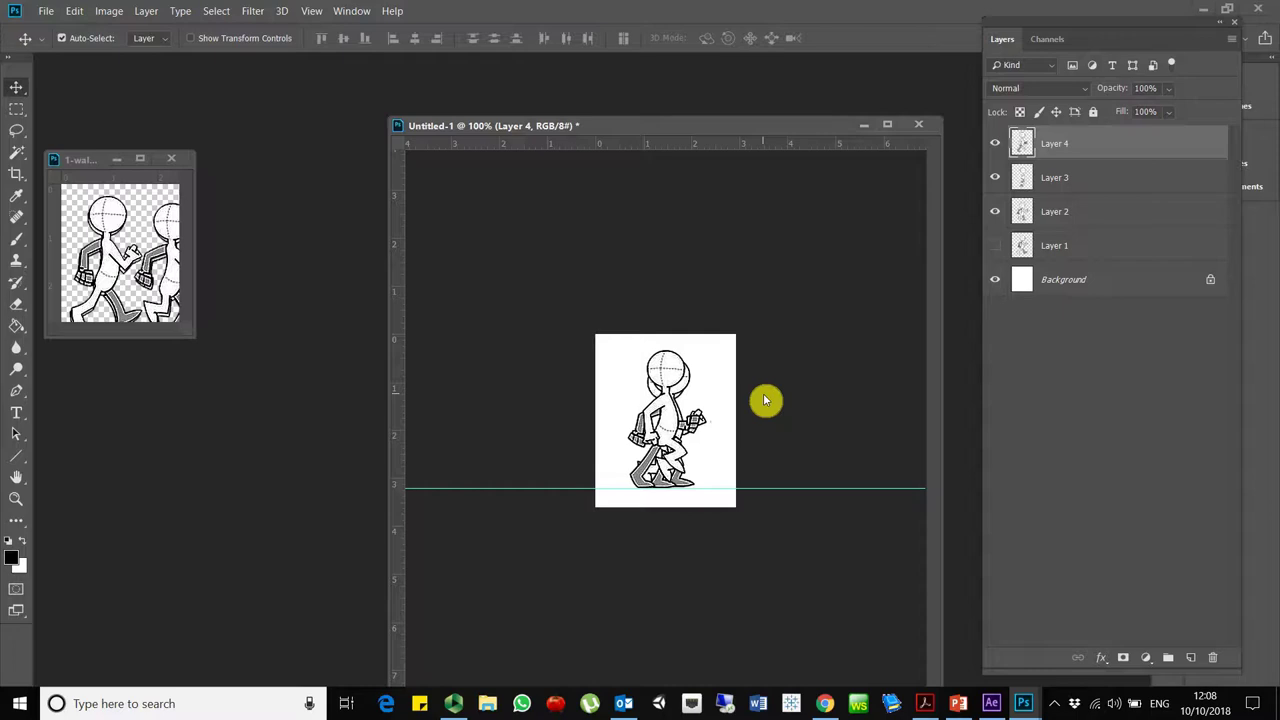
click(1110, 182)
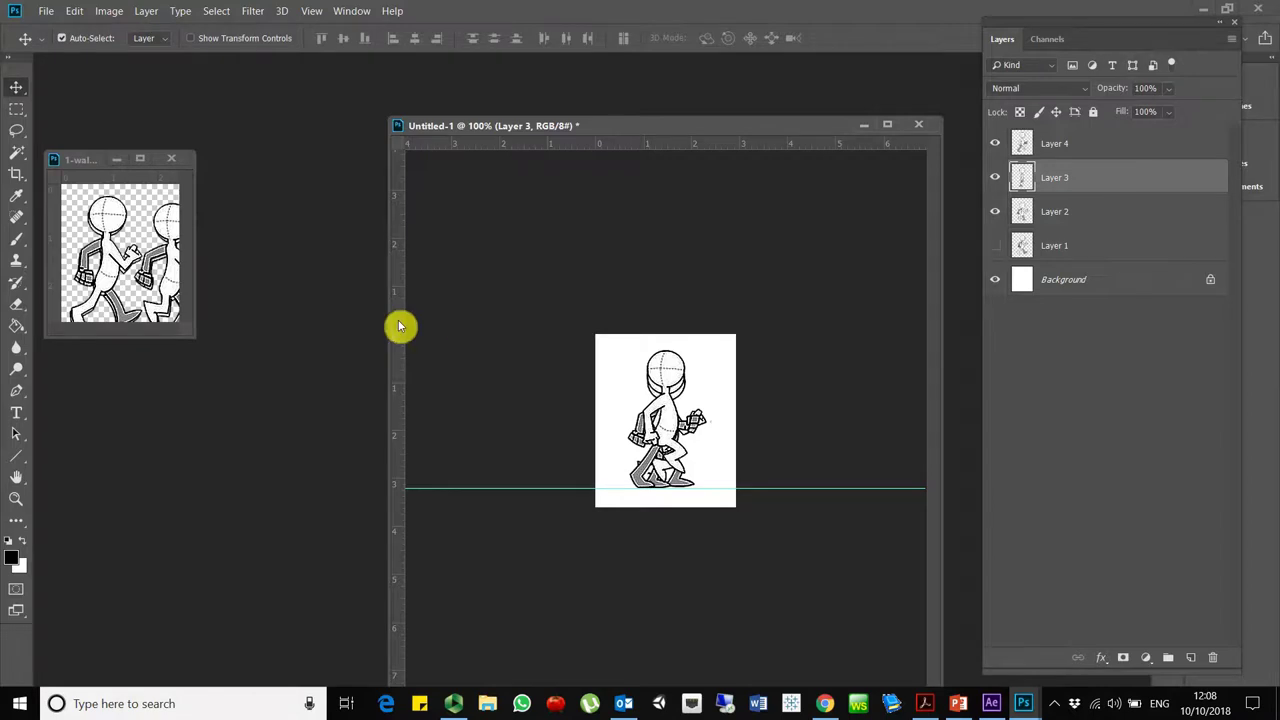
drag(401, 326, 647, 370)
drag(401, 376, 684, 363)
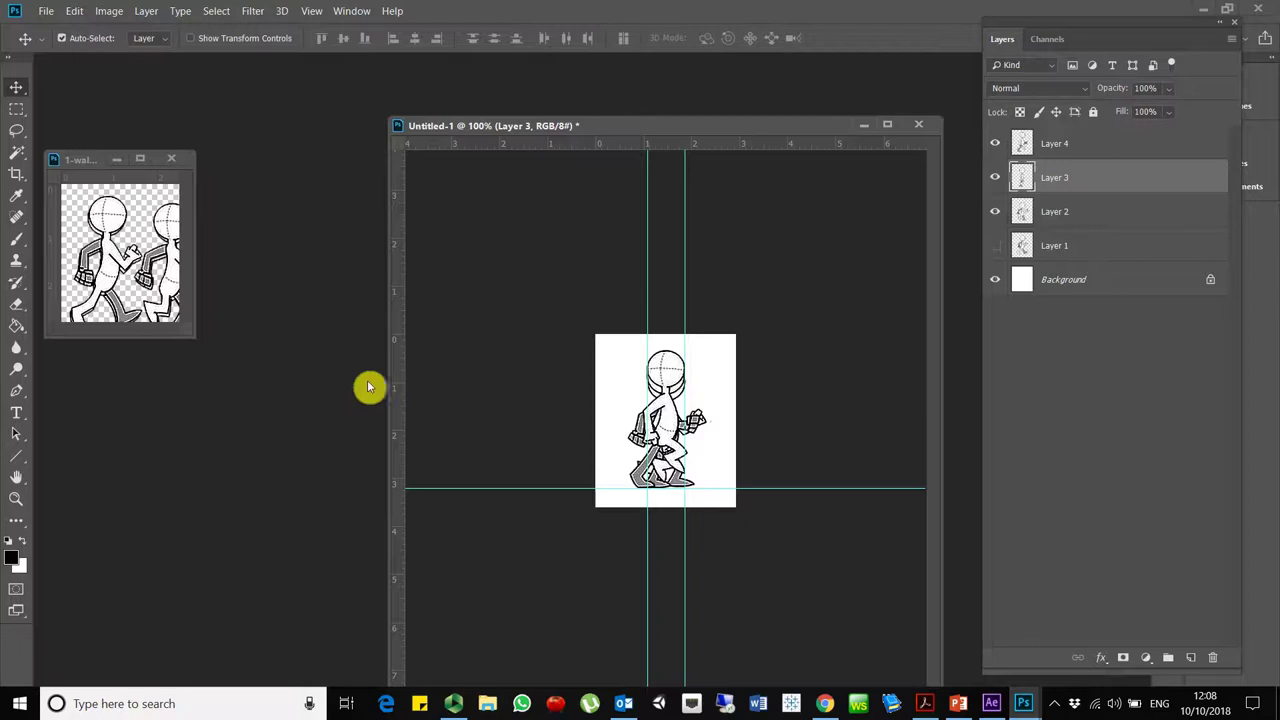
- Copy Layers 5 and 6 from the walk-cycle sheet into Untitled-1, aligned over the others
click(171, 257)
drag(1066, 208, 684, 398)
drag(668, 350, 666, 368)
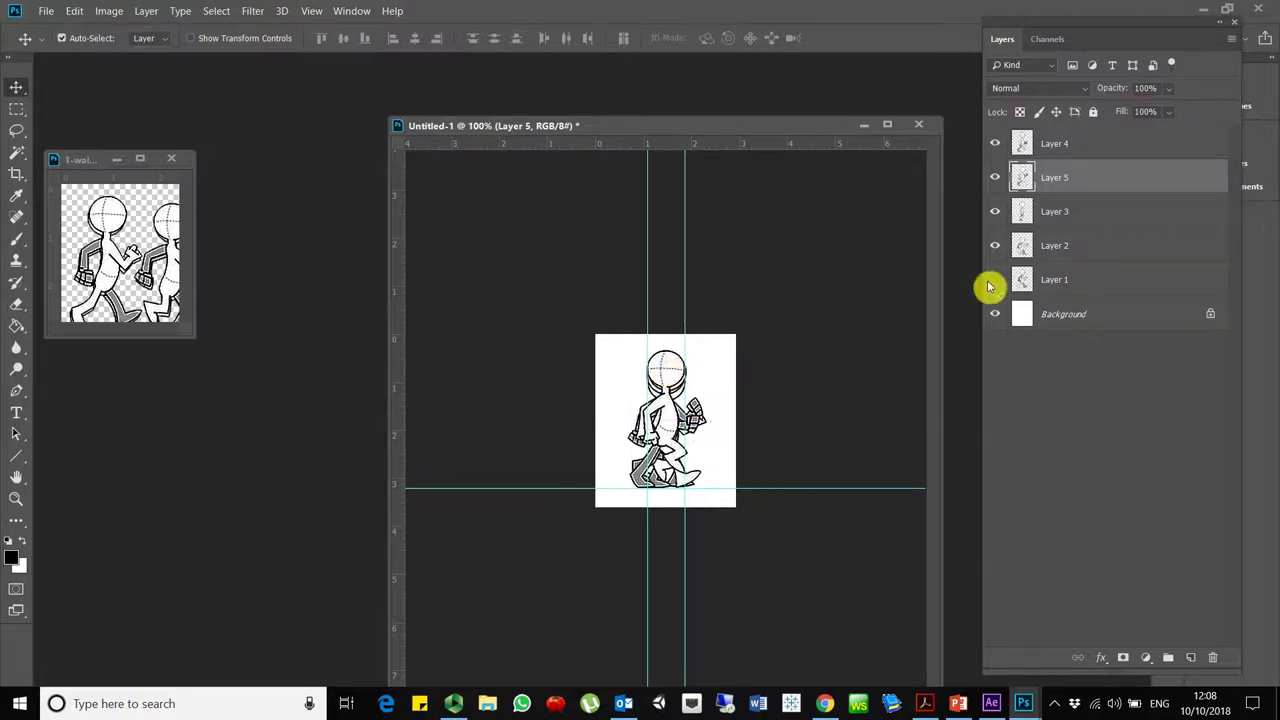
click(128, 230)
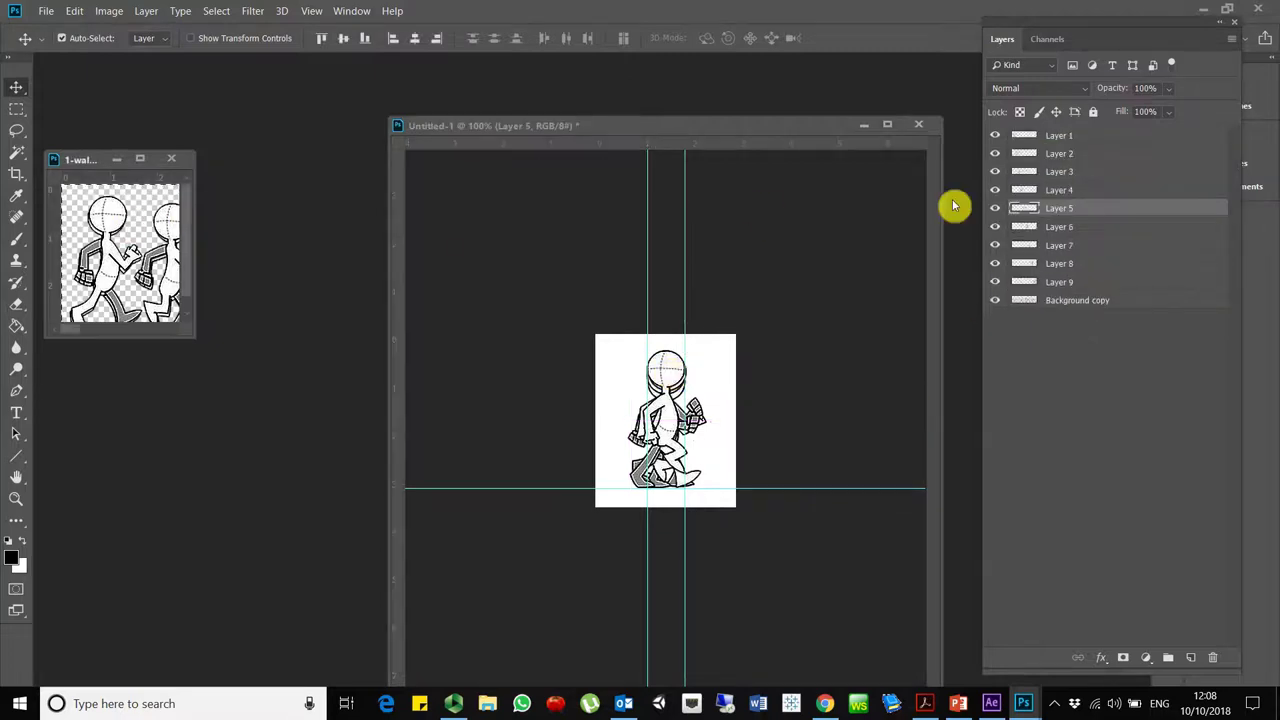
click(1040, 232)
drag(1040, 232, 668, 373)
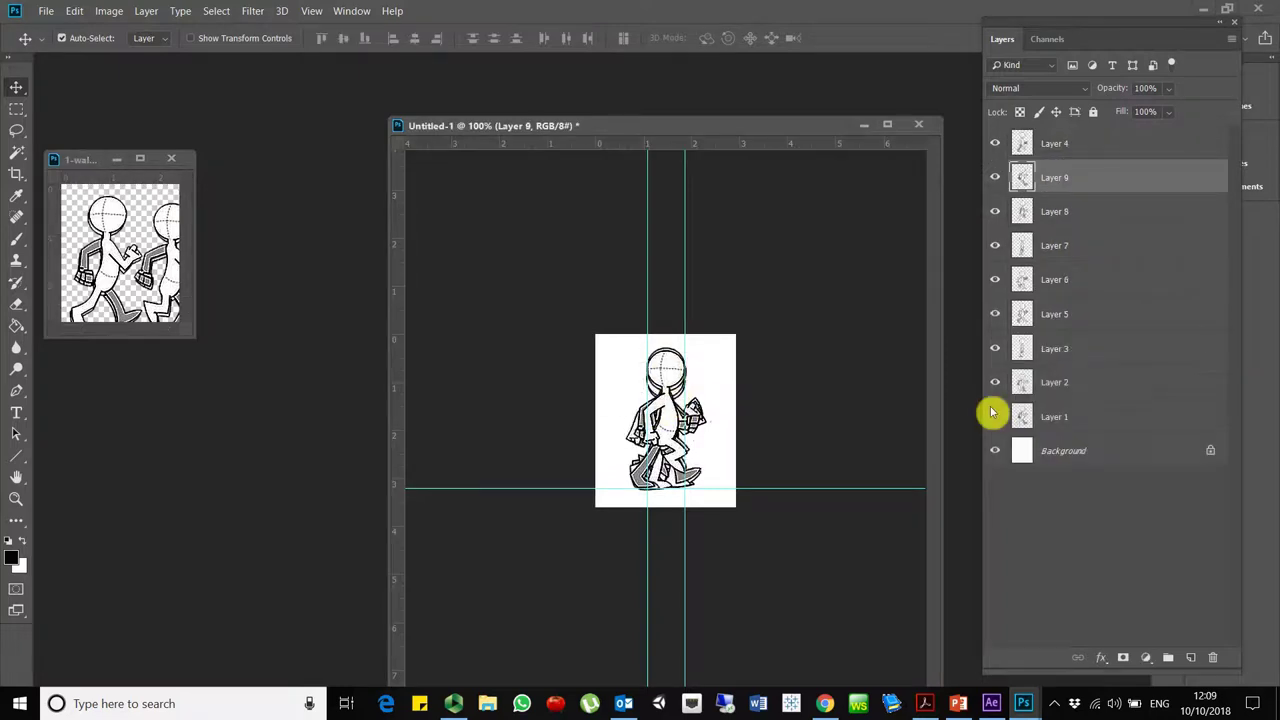
- Close the source walk-cycle document, saving it, and reposition the Untitled-1 window
click(171, 158)
click(622, 279)
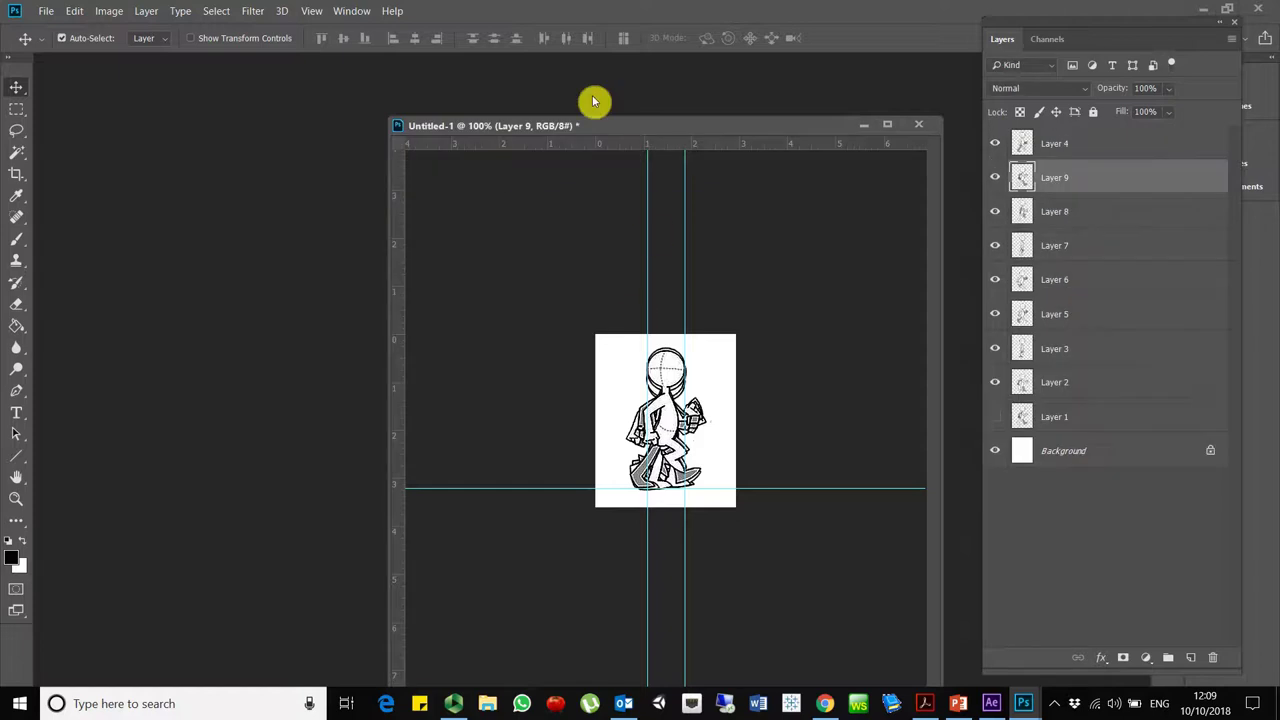
drag(563, 128, 286, 98)
- Save As with the file name 'cycle', accepting the Photoshop Format Options to create cycle.psd
click(46, 11)
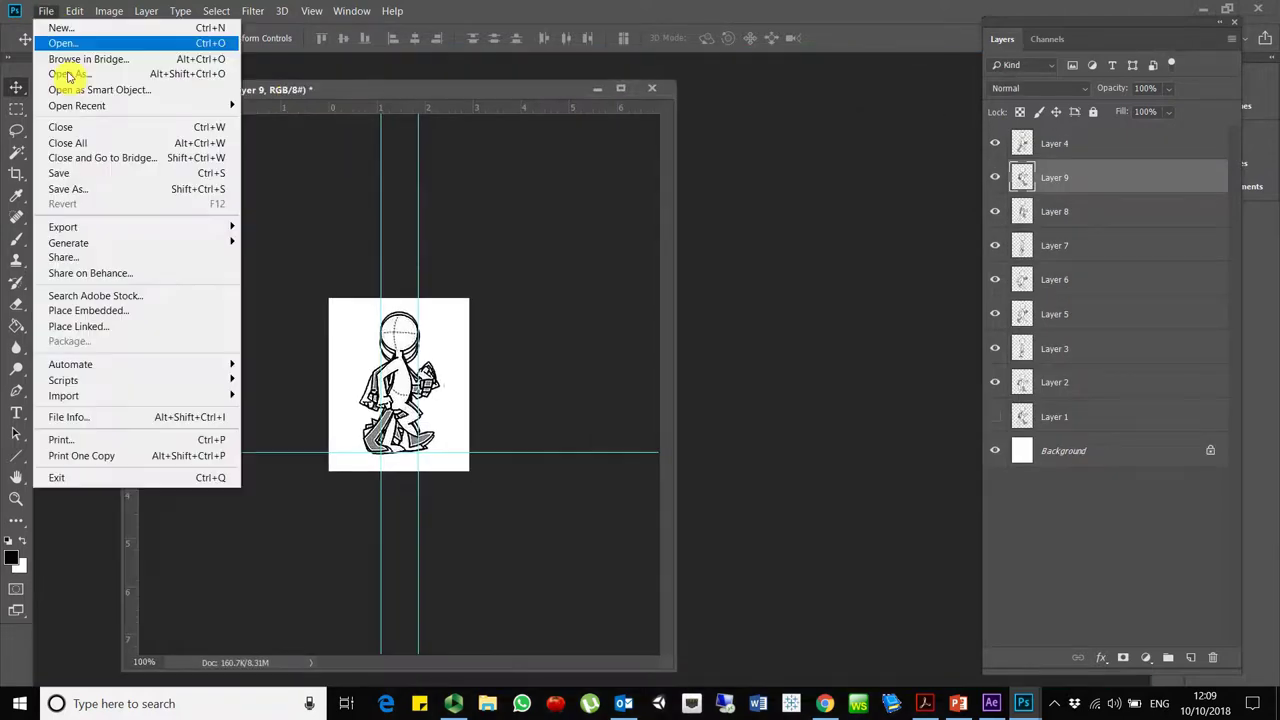
click(112, 198)
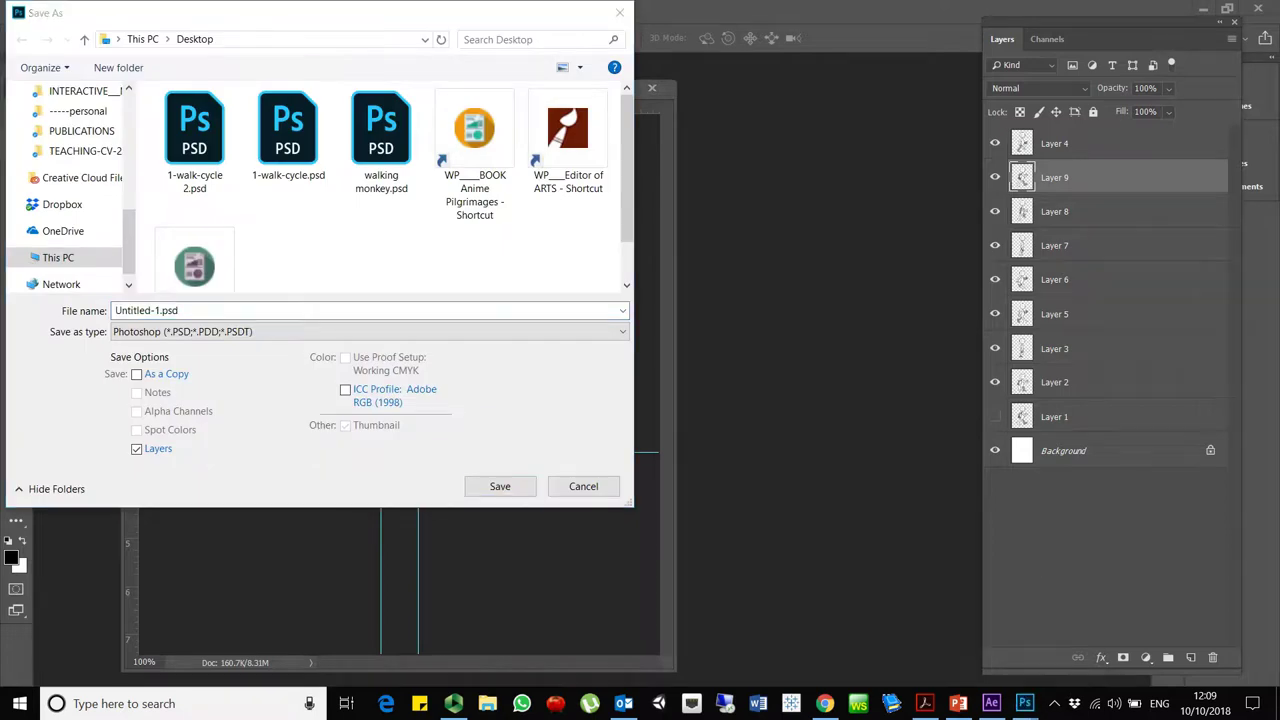
click(222, 309)
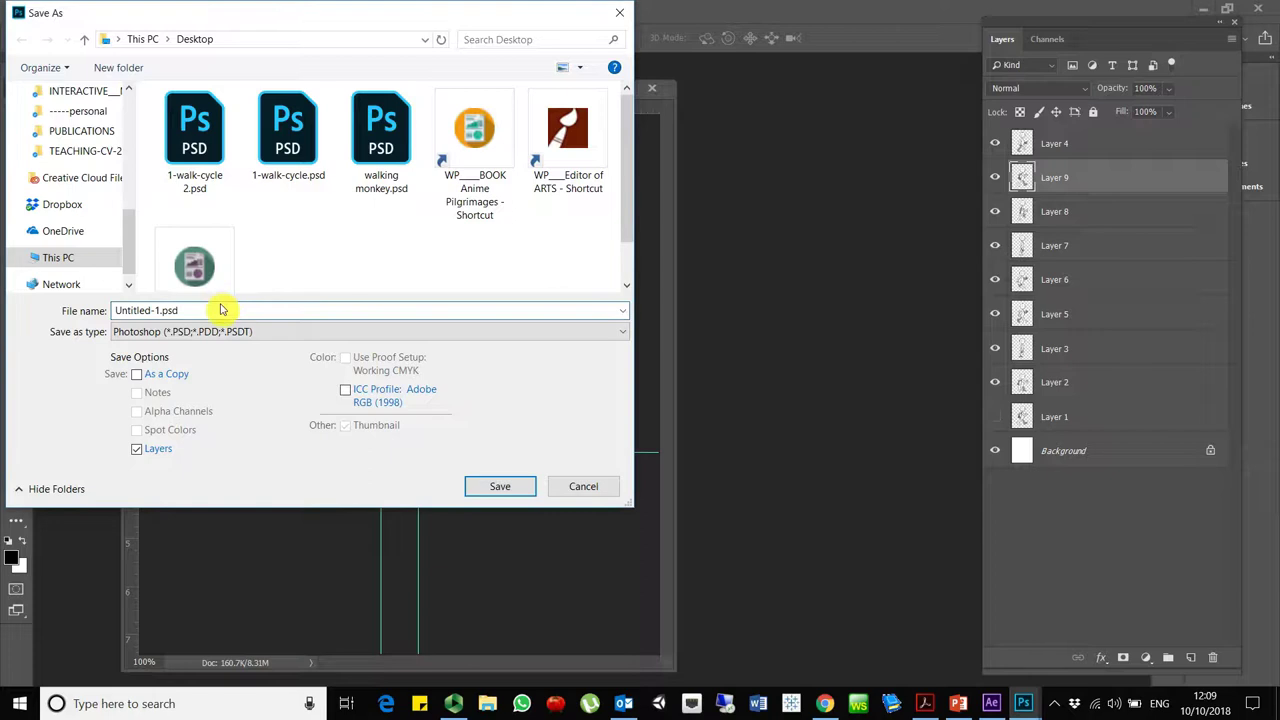
drag(222, 309, 97, 313)
text(c)
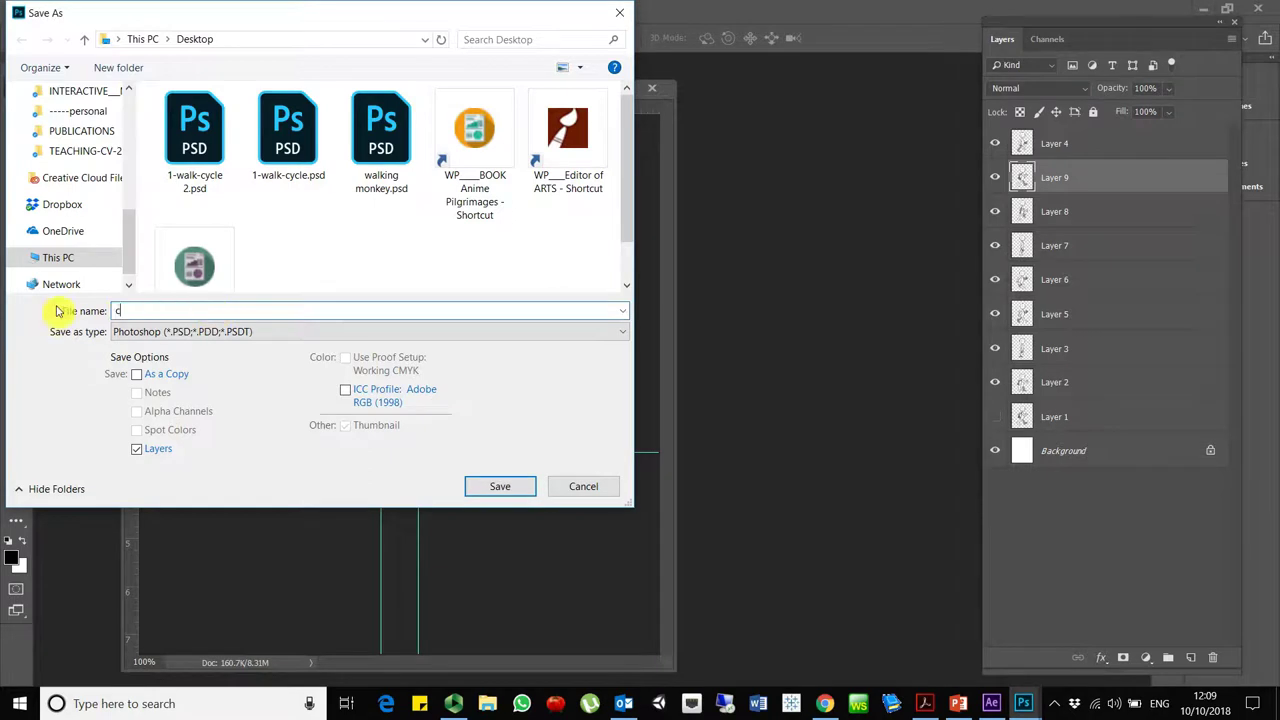
text(ycle)
key(Return)
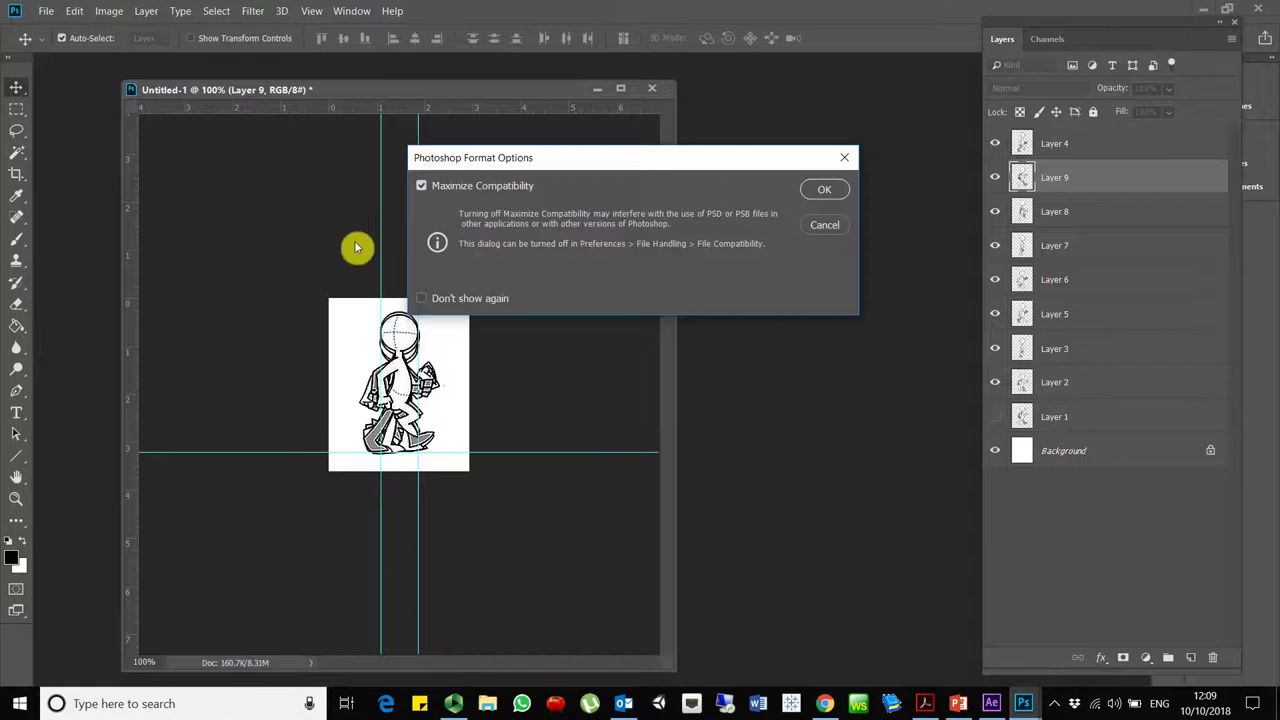
click(824, 189)
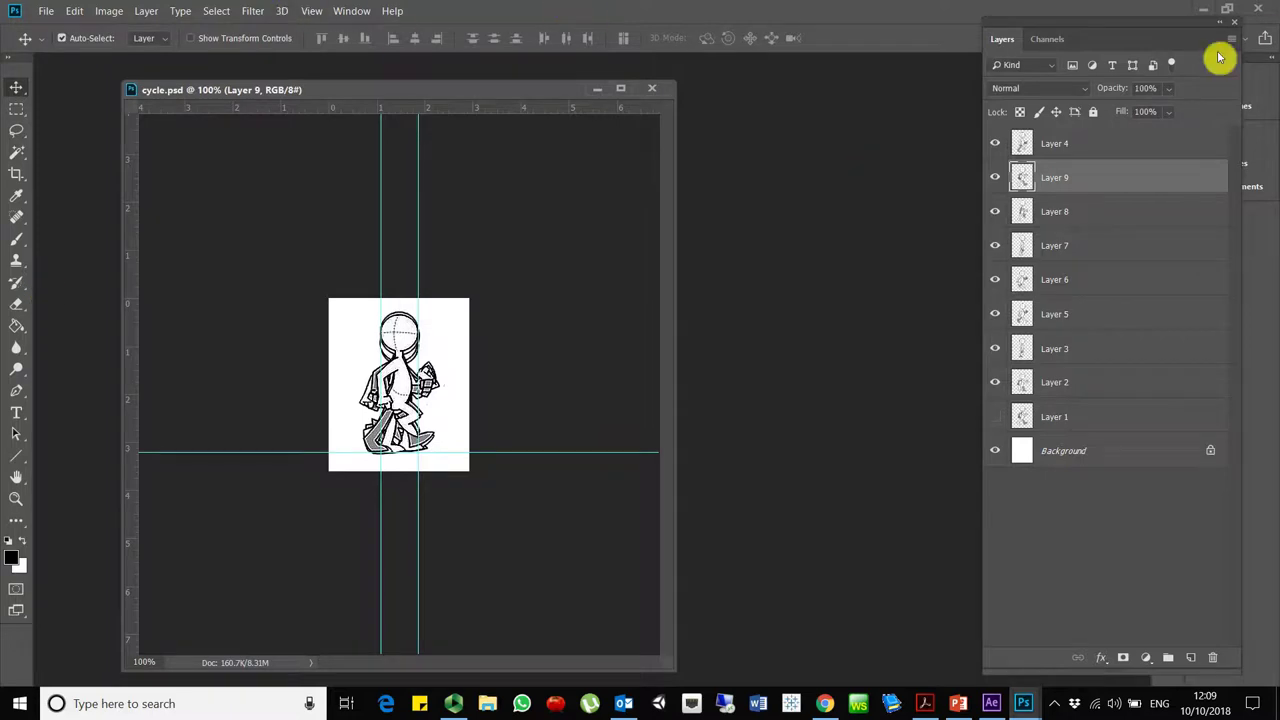
- Switch from Photoshop to After Effects and choose cycle.psd for import
click(1203, 9)
click(993, 706)
click(12, 27)
mouse_move(78, 245)
click(266, 240)
double_click(790, 265)
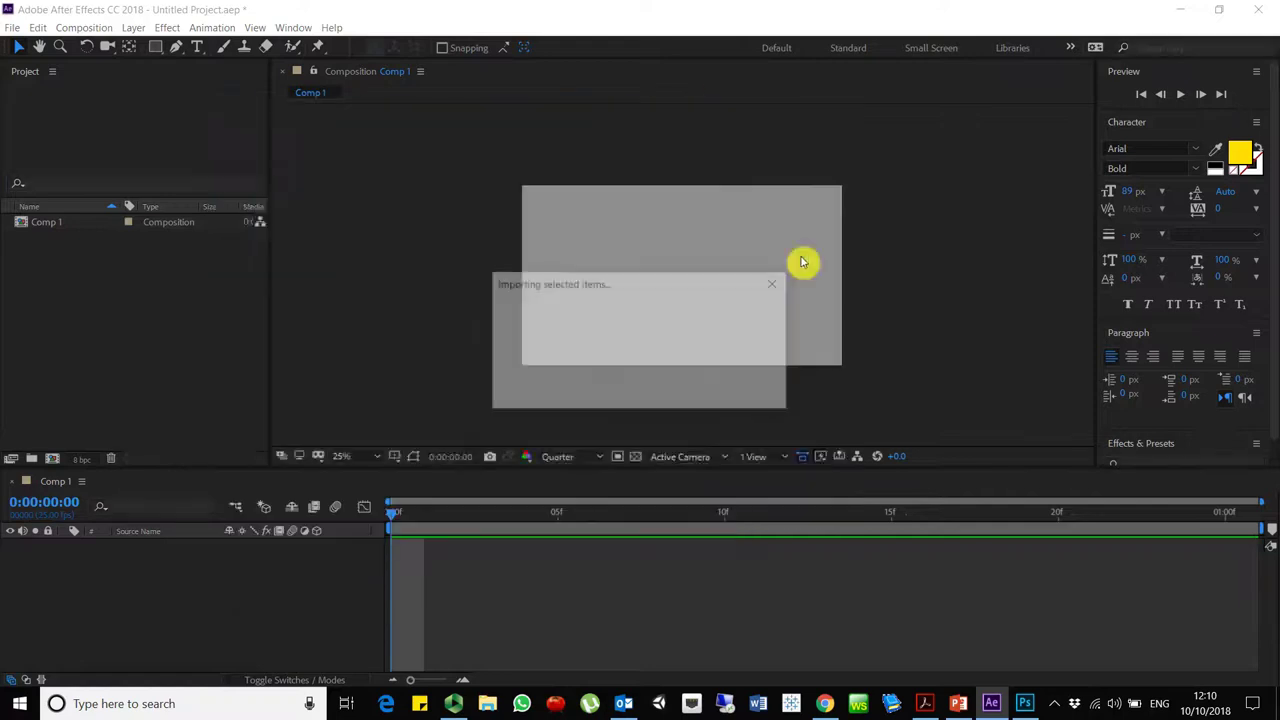
- Import it as a Composition with Editable Layer Styles and select the new cycle comp
drag(140, 20, 199, 224)
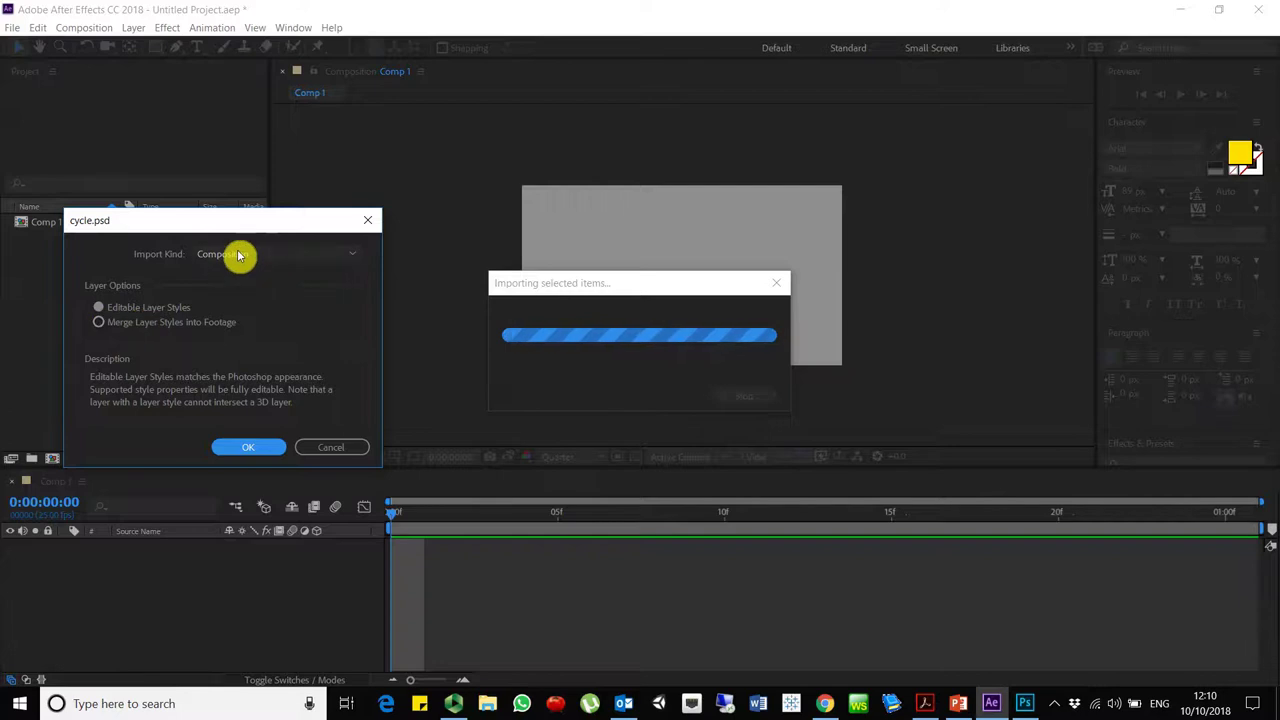
click(127, 322)
click(124, 310)
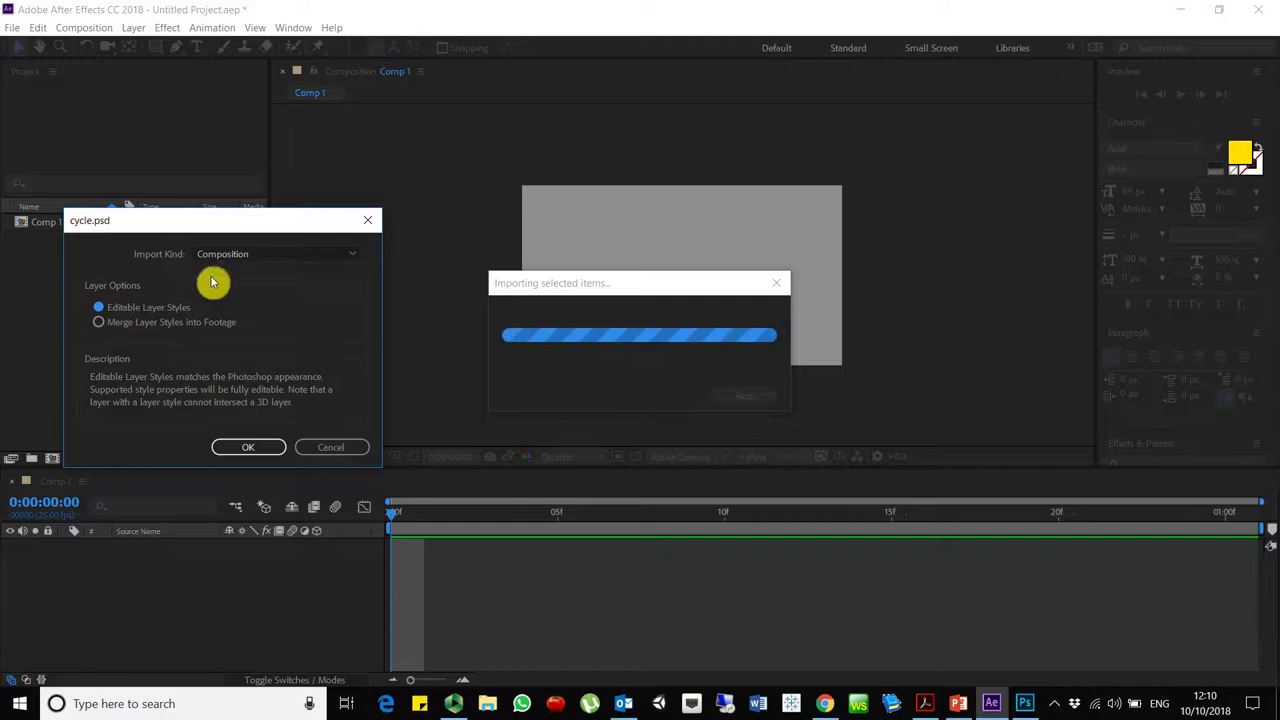
click(246, 254)
click(245, 296)
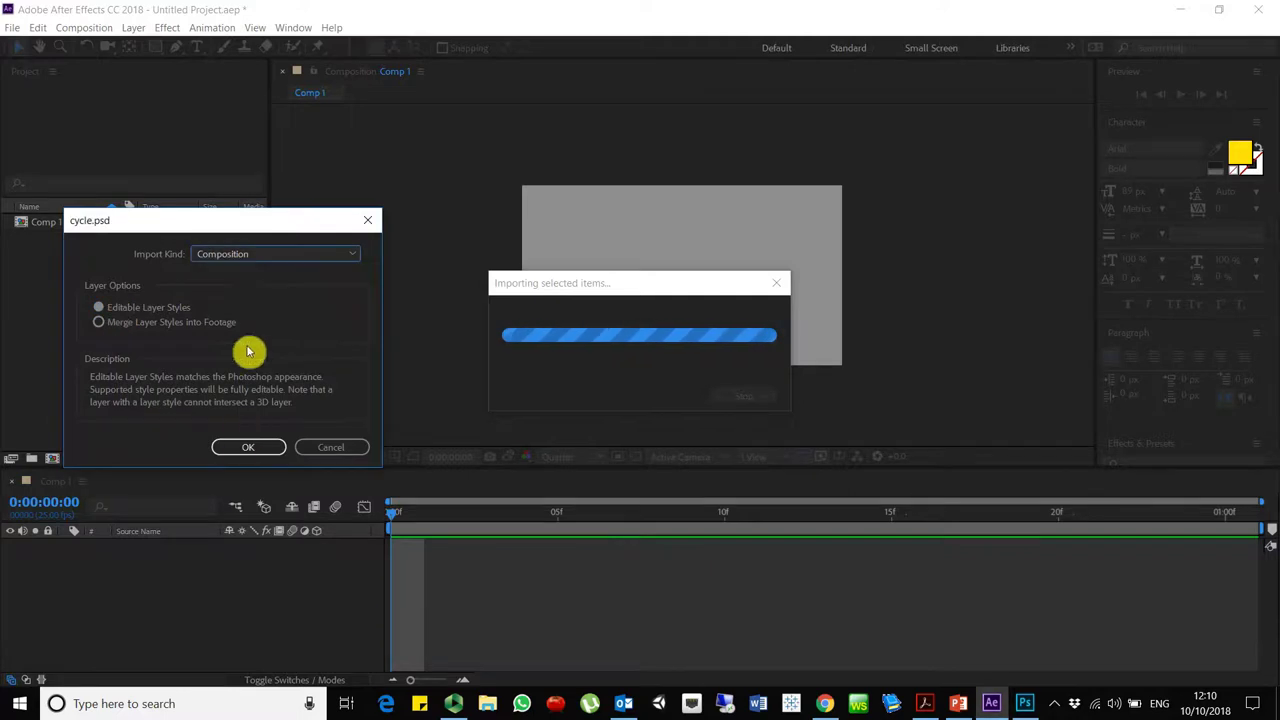
click(245, 446)
click(114, 366)
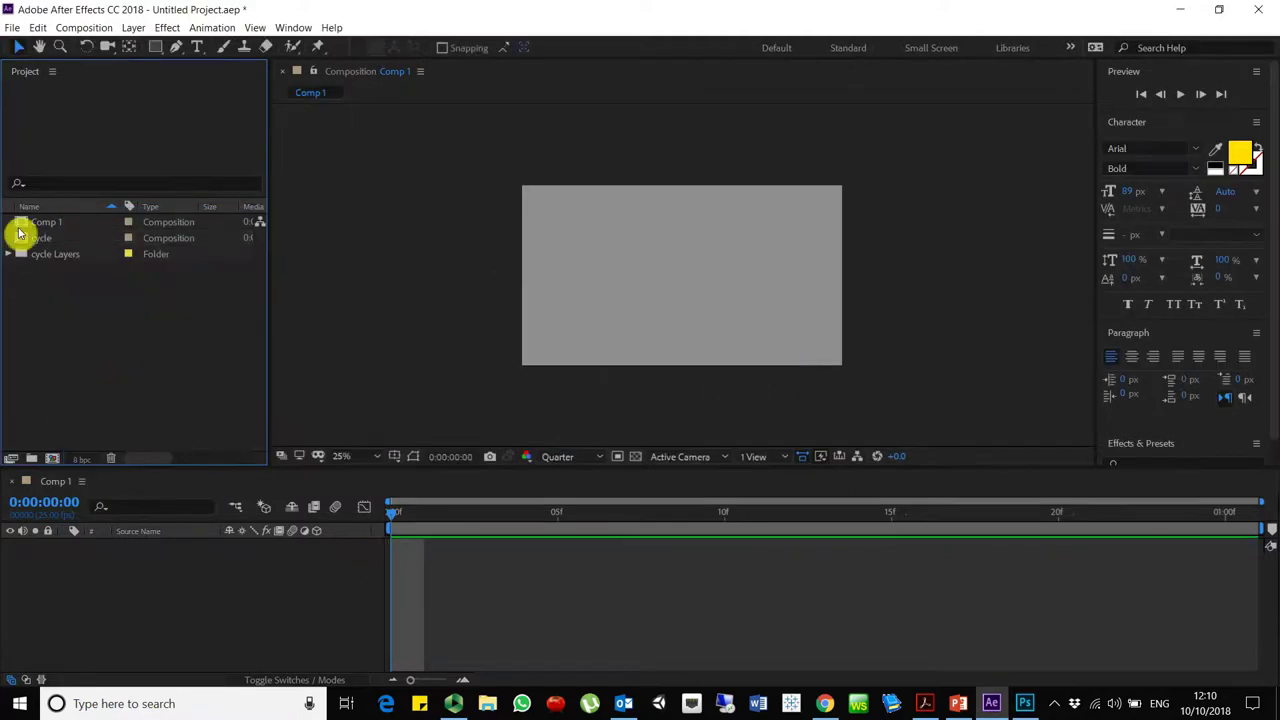
- Open the cycle composition and set the preview resolution to Full
double_click(46, 240)
click(458, 512)
scroll(705, 390, up, 1)
scroll(705, 390, up, 3)
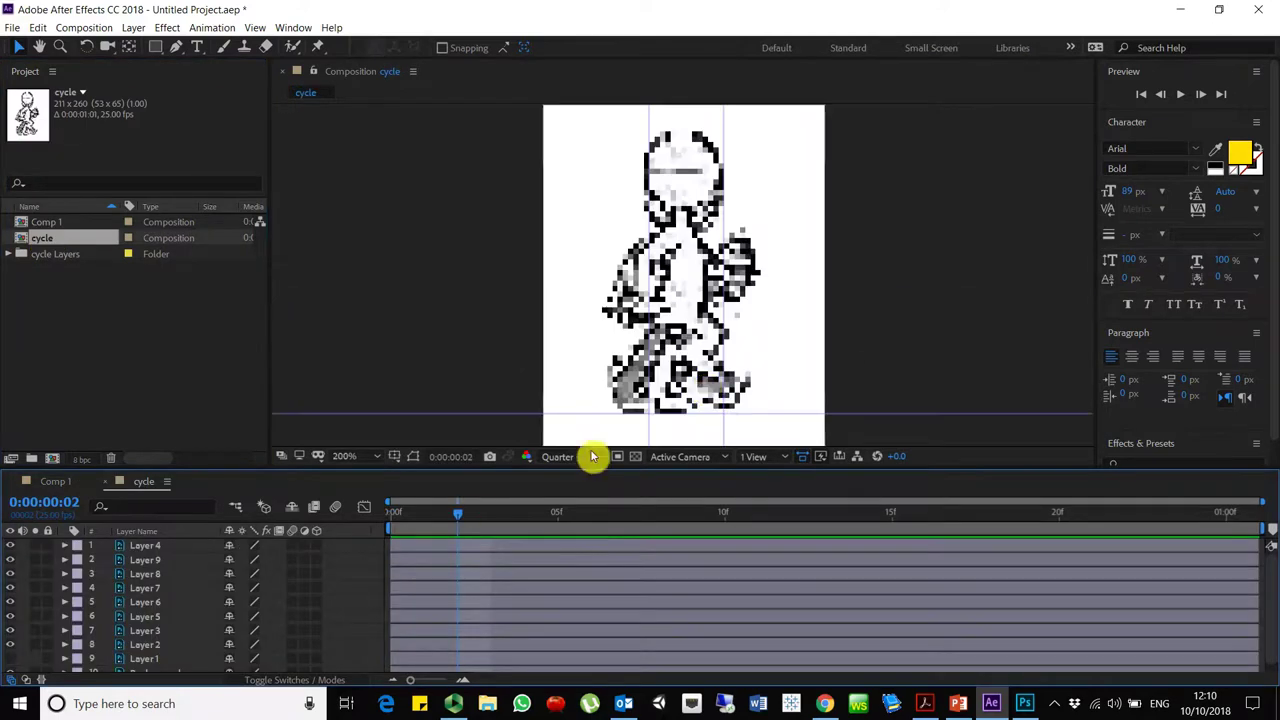
click(553, 458)
click(600, 498)
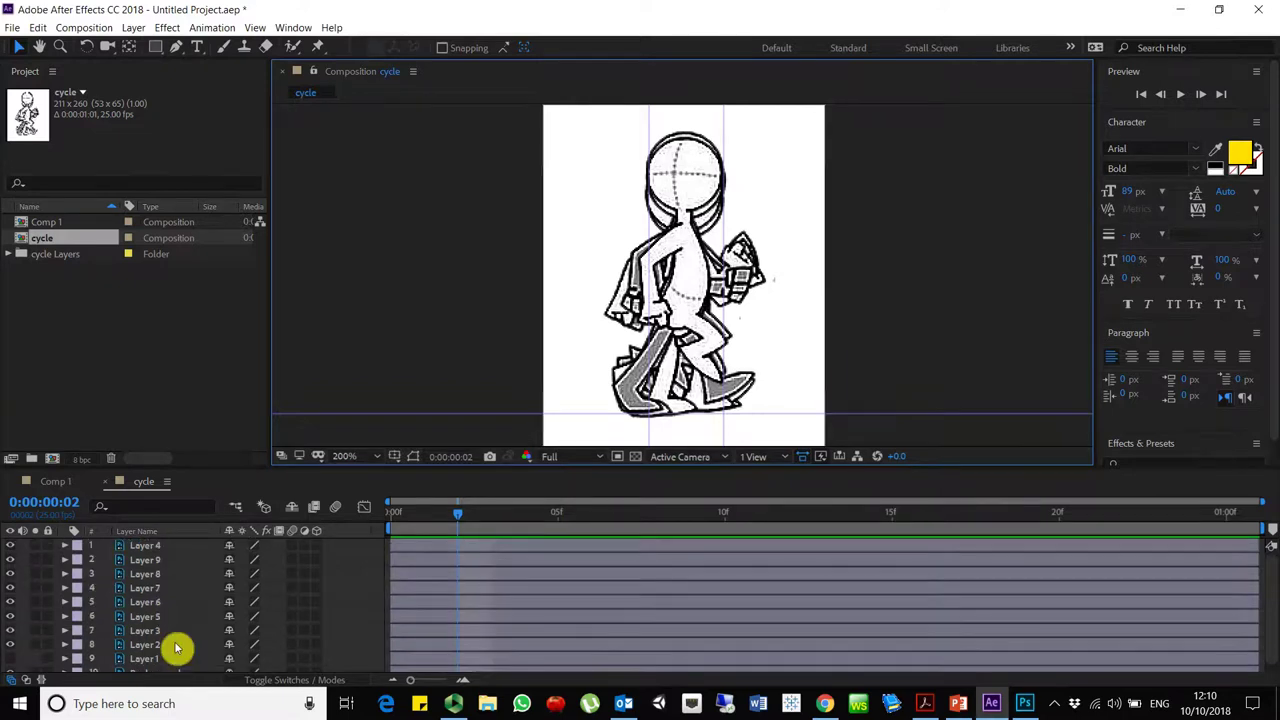
- Delete the white Background layer from the timeline
click(141, 672)
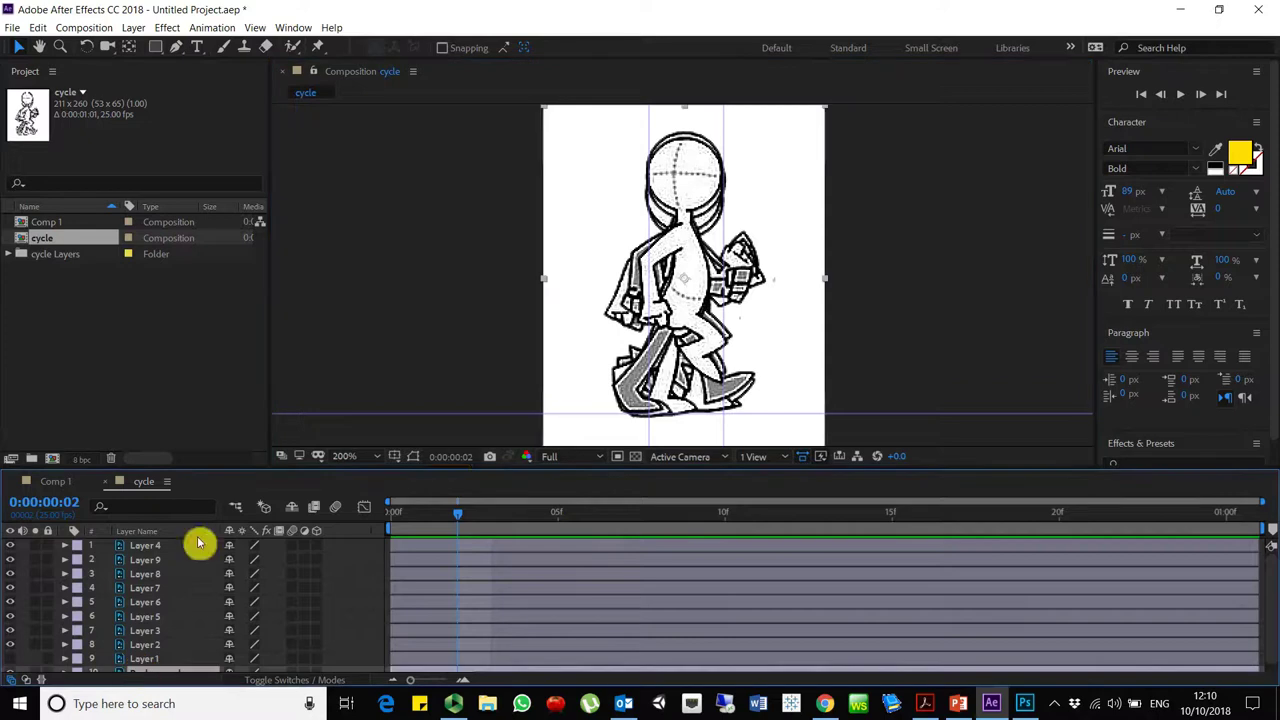
drag(447, 474, 449, 443)
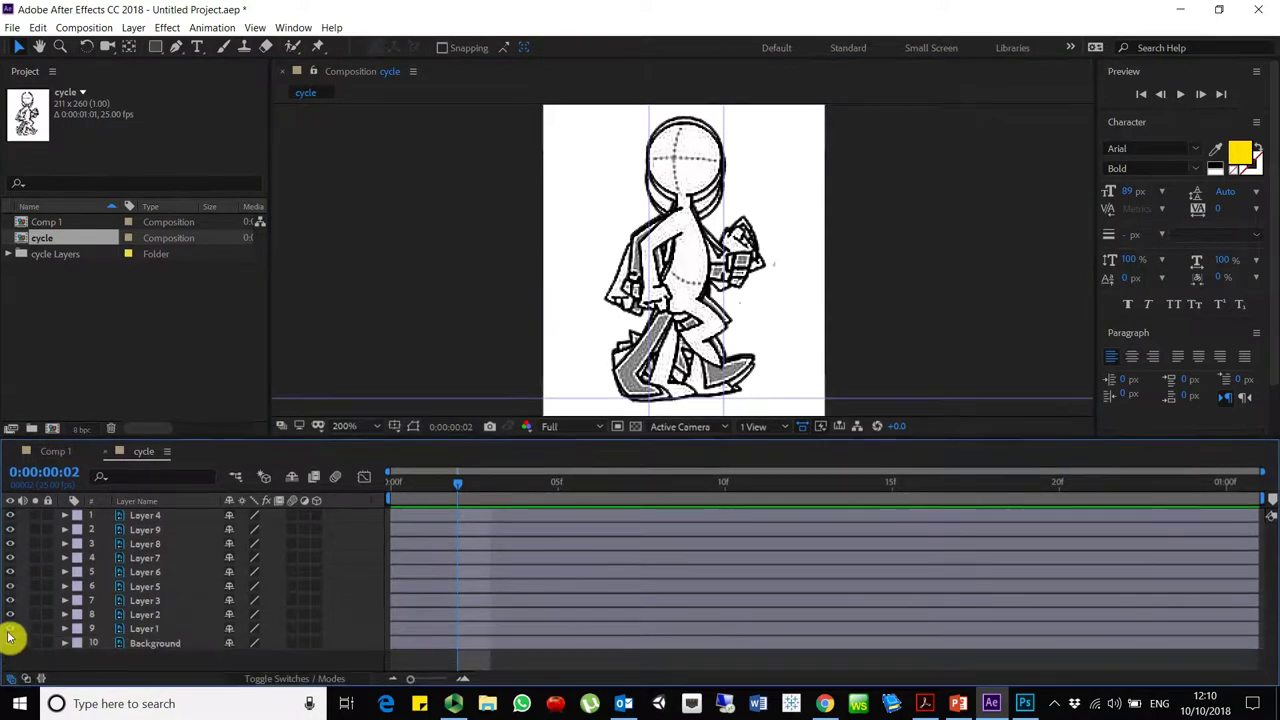
click(150, 645)
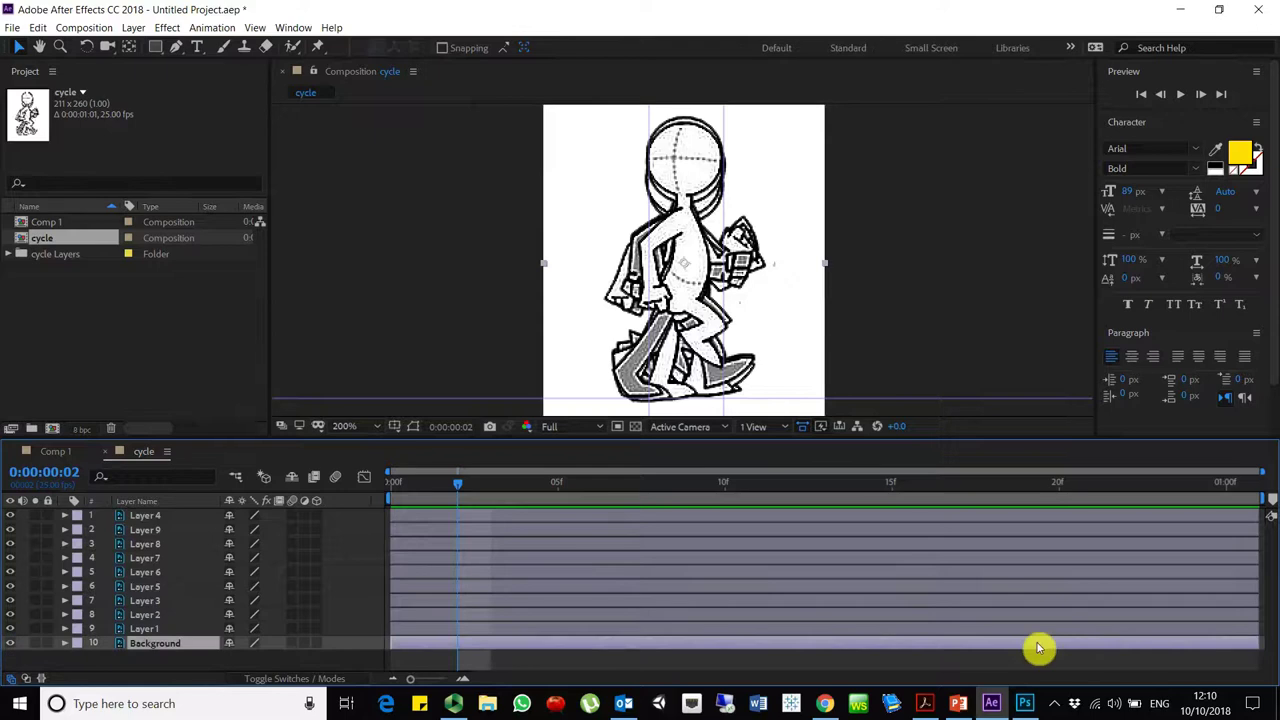
key(Delete)
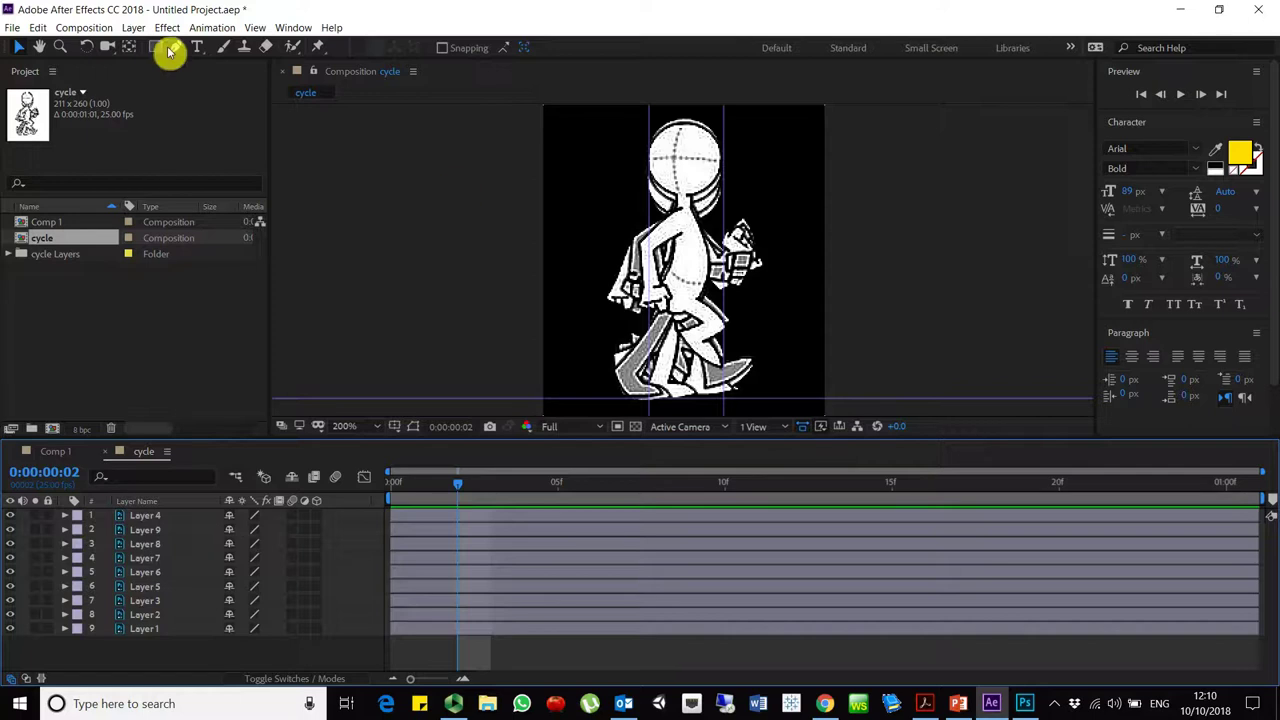
- Set the cycle comp's Background Color to dark grey 555555 in Composition Settings
click(80, 28)
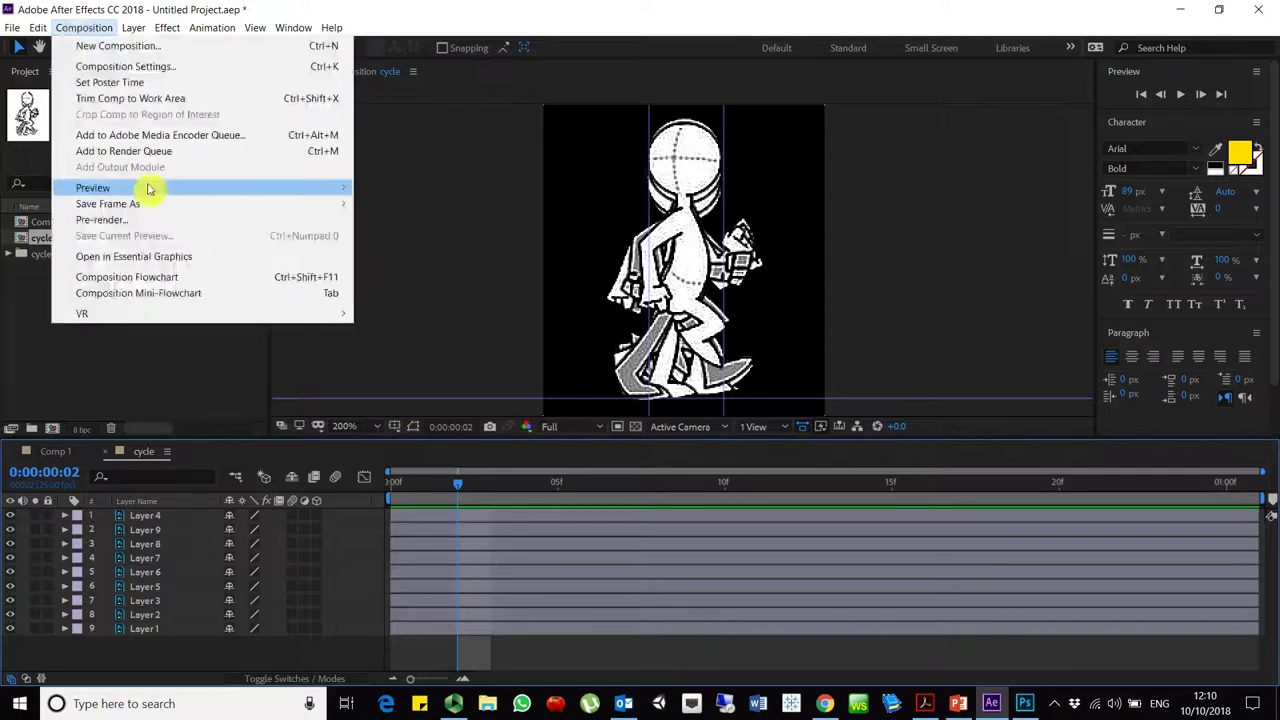
click(166, 66)
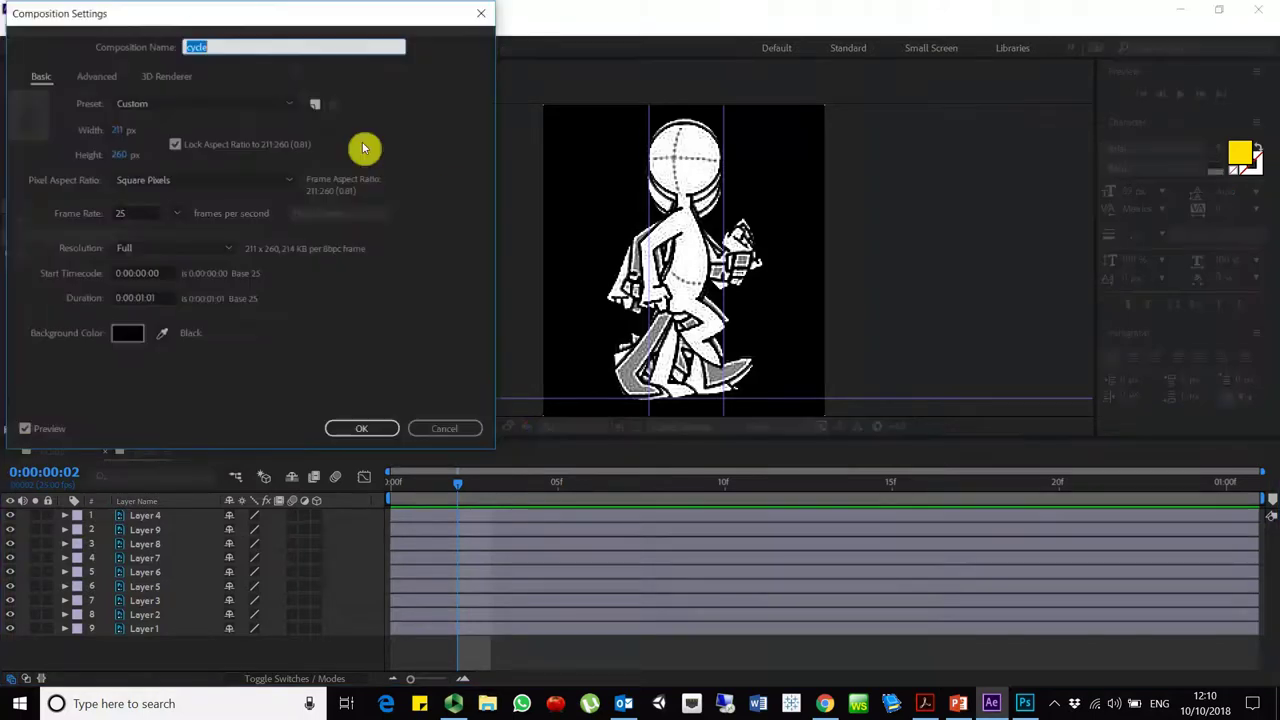
click(127, 333)
drag(157, 183, 8, 190)
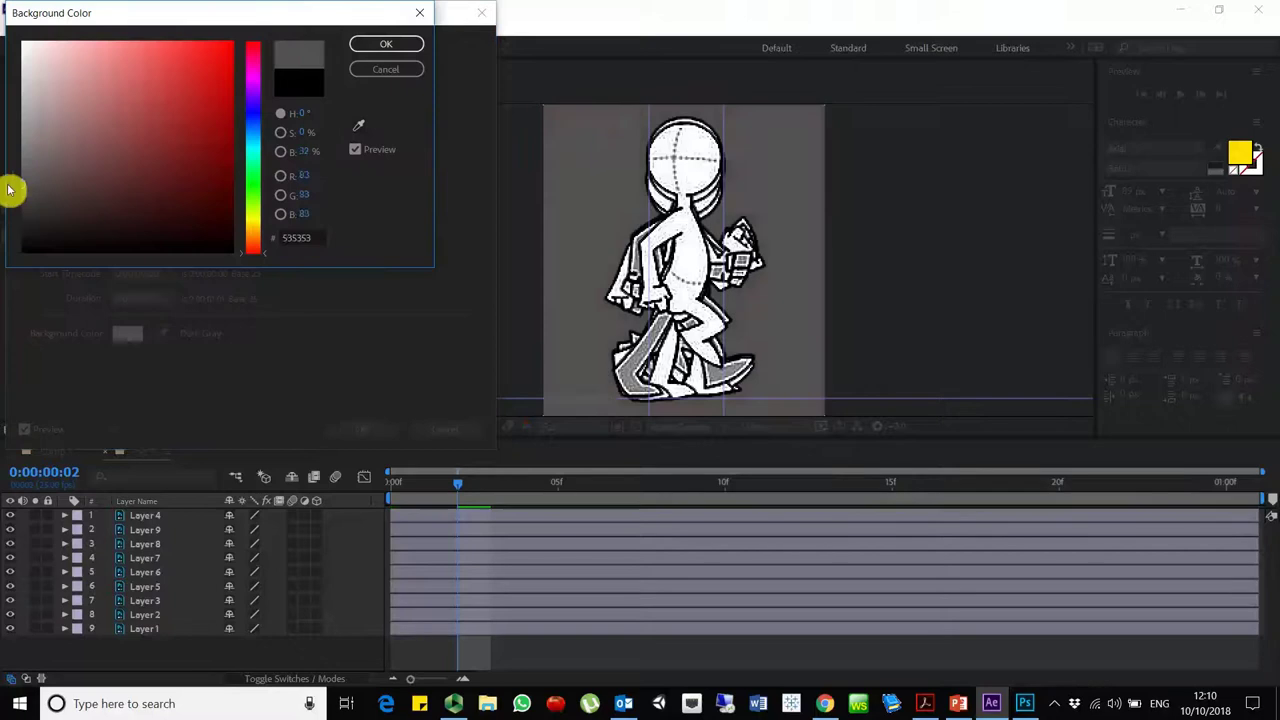
click(400, 72)
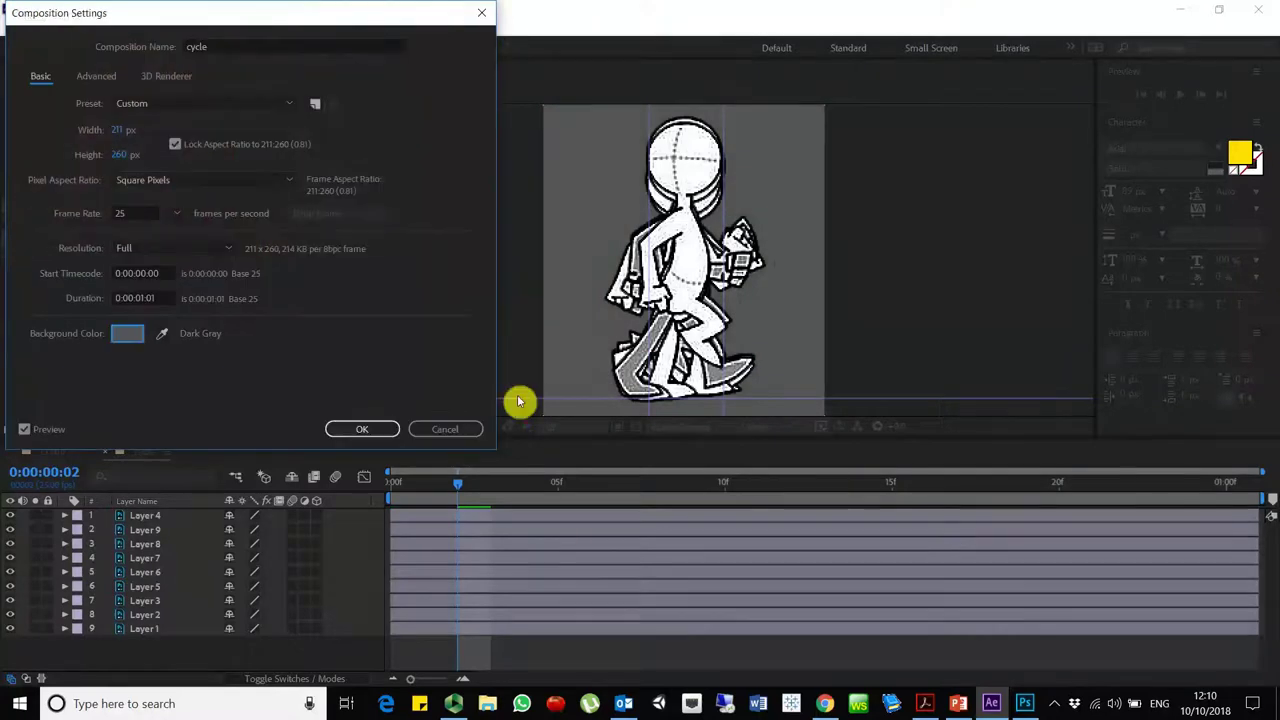
click(362, 428)
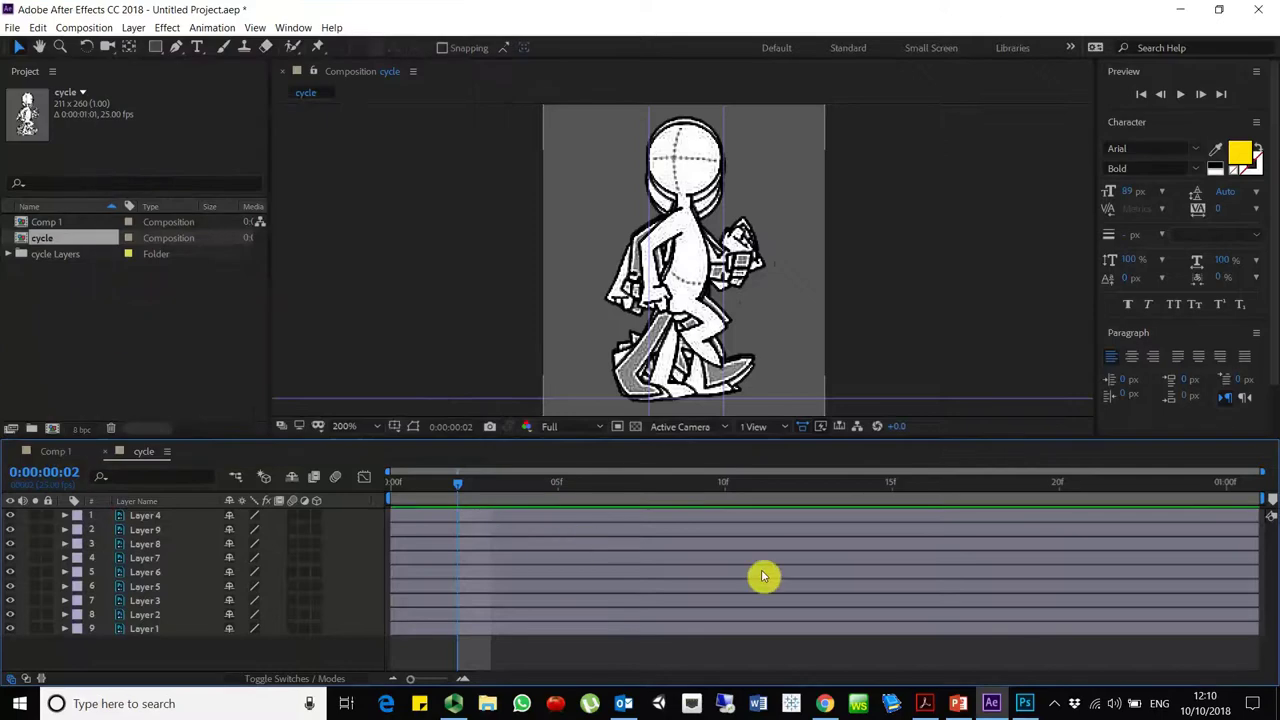
- Move Layer 4 between Layers 3 and 5, and trim all nine layers to end at frame 2
click(150, 629)
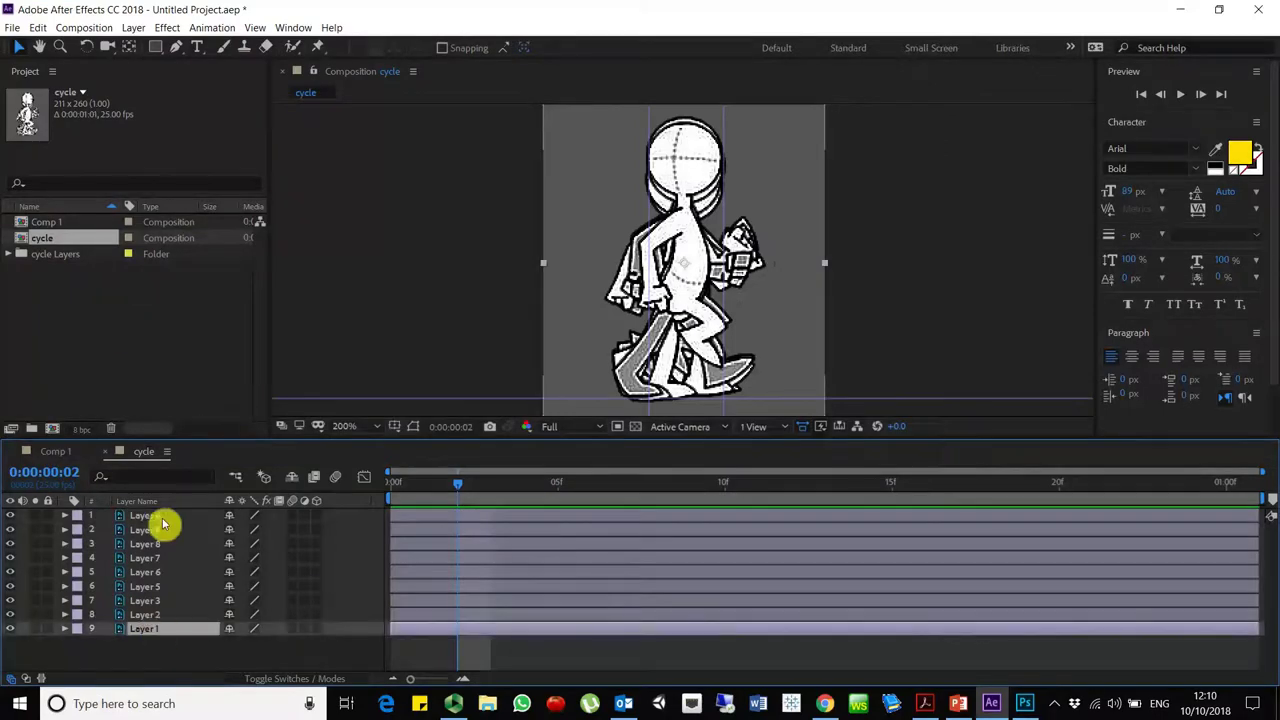
click(165, 517)
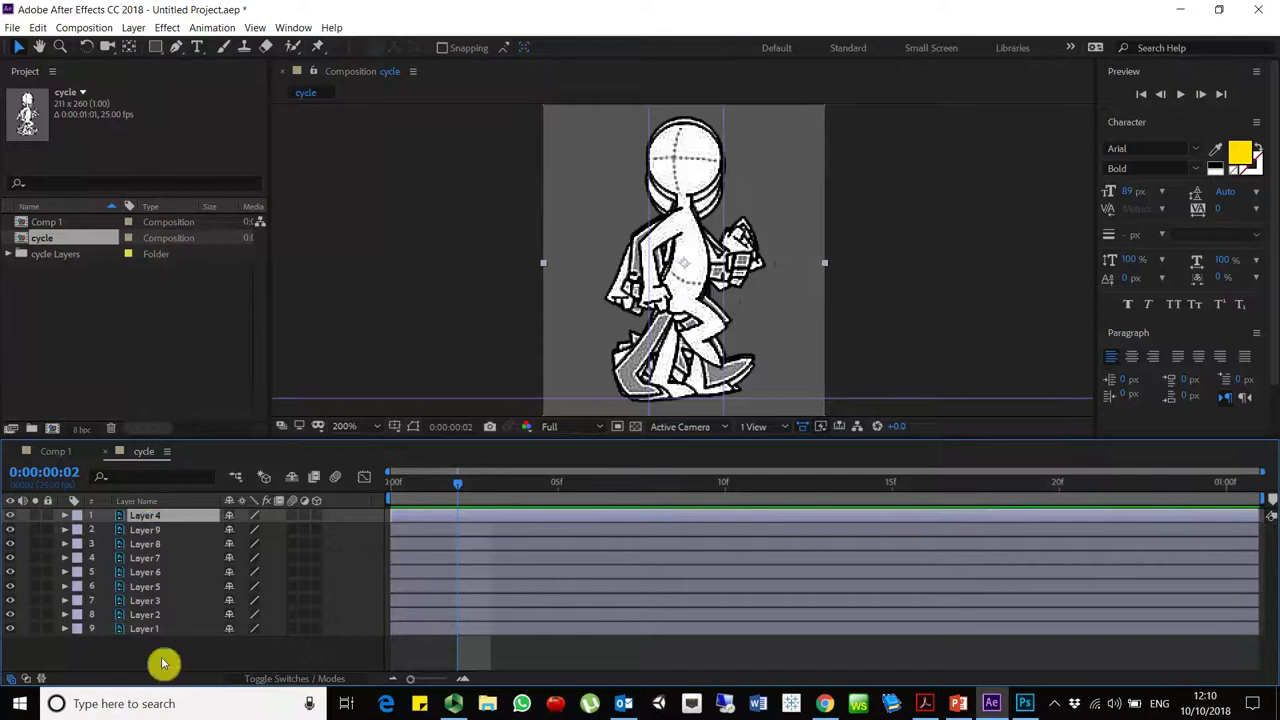
drag(175, 521, 175, 596)
click(171, 515)
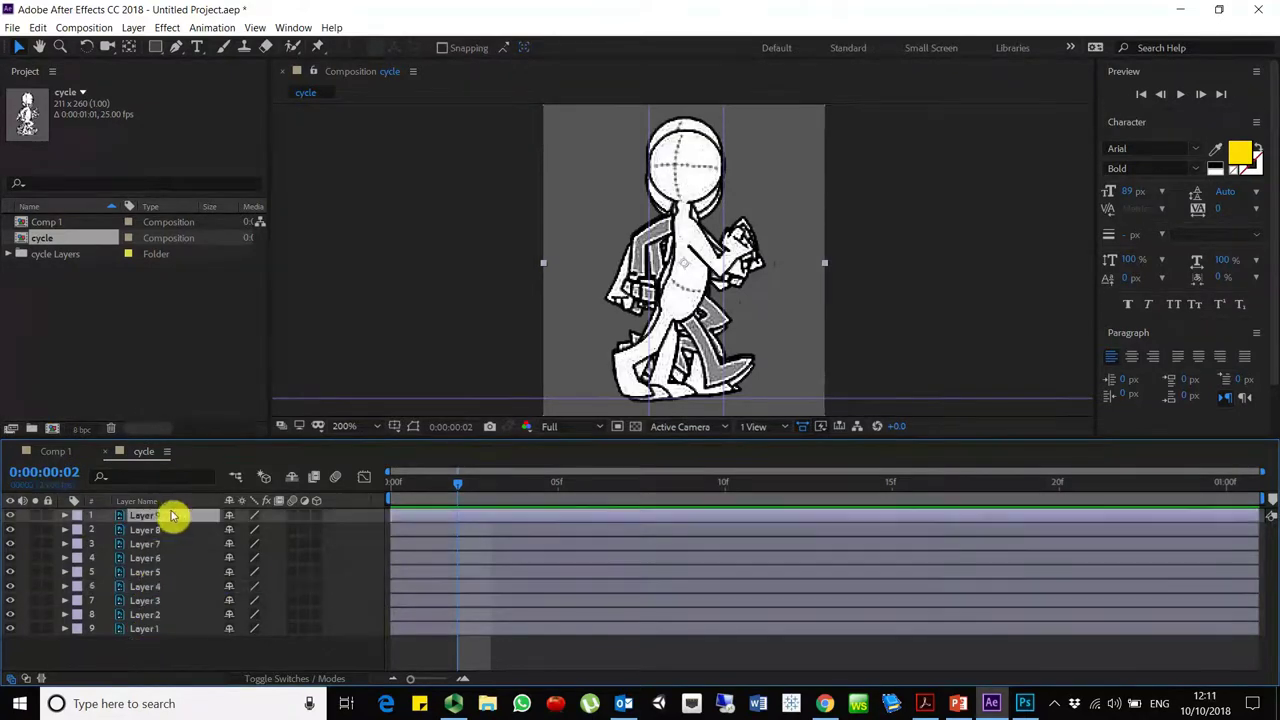
shift+click(169, 630)
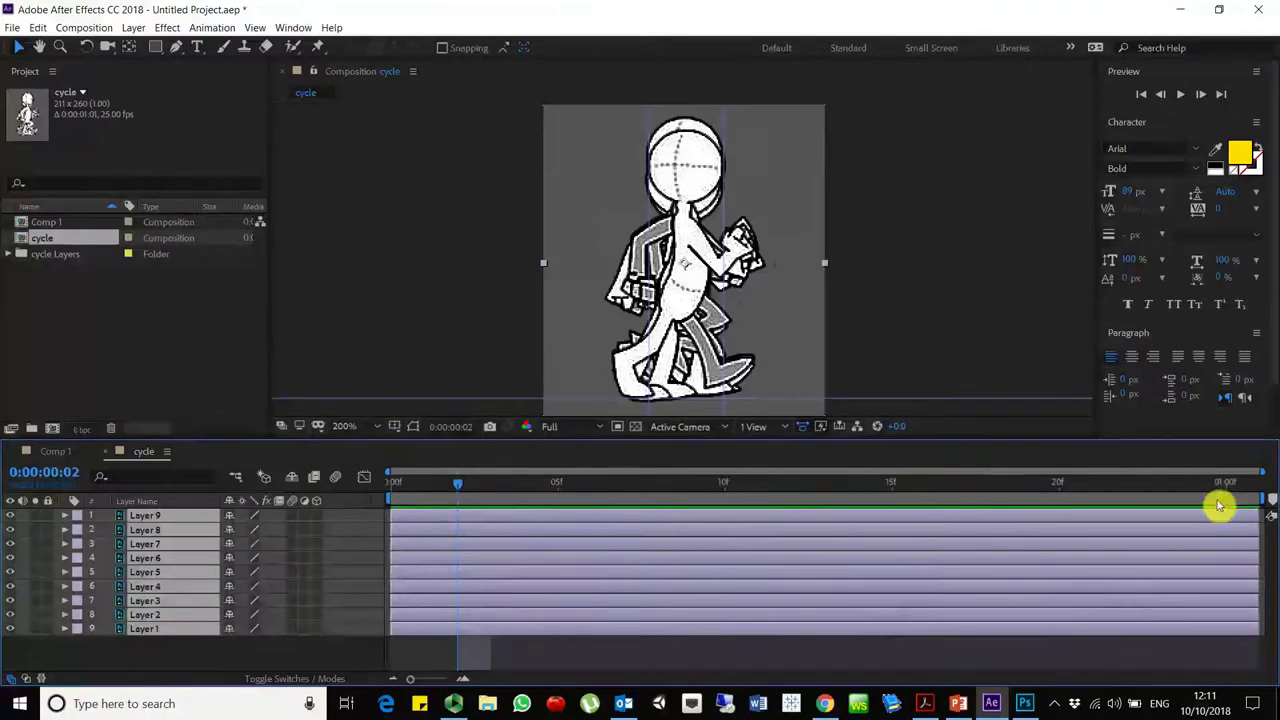
drag(1258, 531, 469, 576)
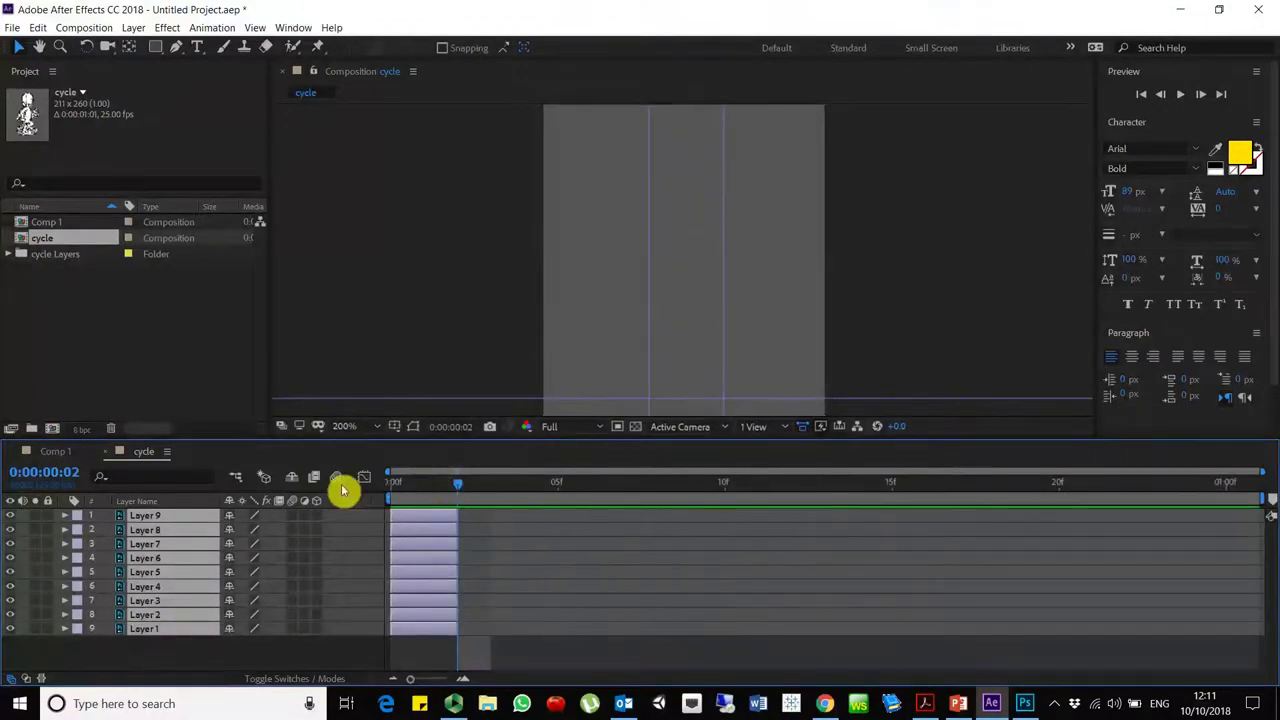
mouse_move(431, 486)
mouse_down()
mouse_move(374, 482)
mouse_move(455, 488)
mouse_up()
click(482, 610)
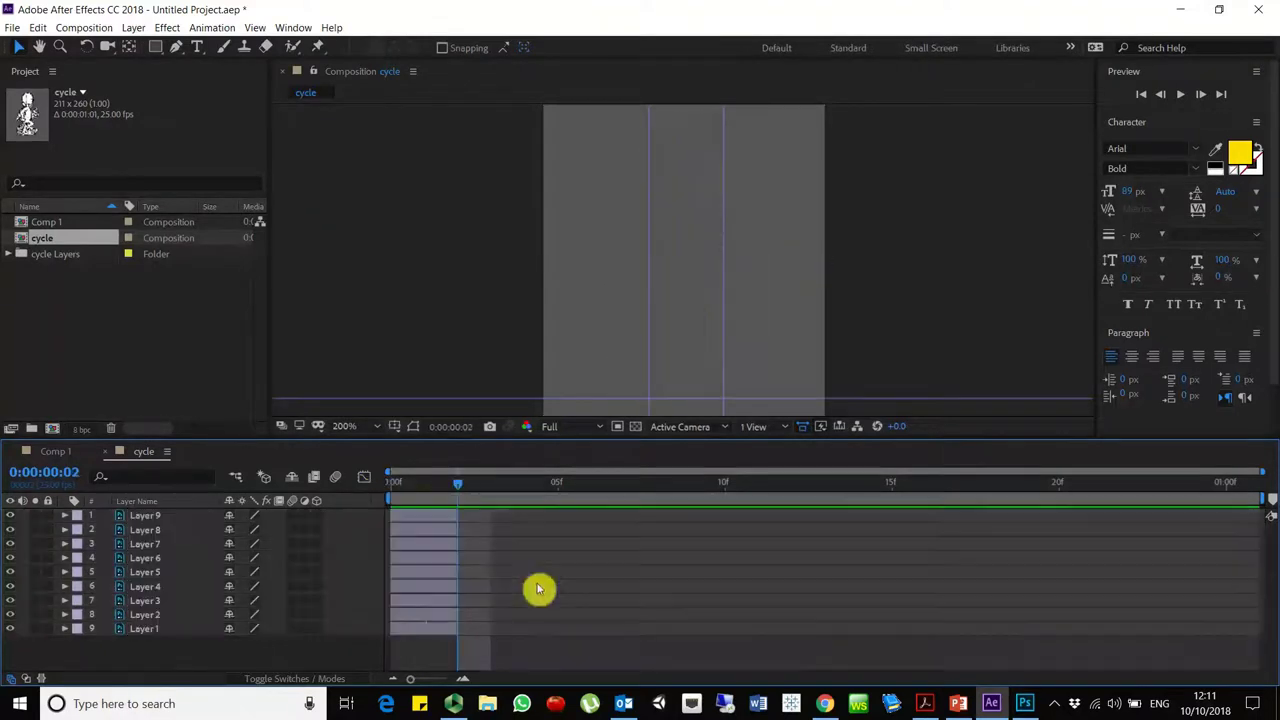
- Stagger Layers 2–9 so each starts two frames after the previous one
drag(426, 619, 514, 597)
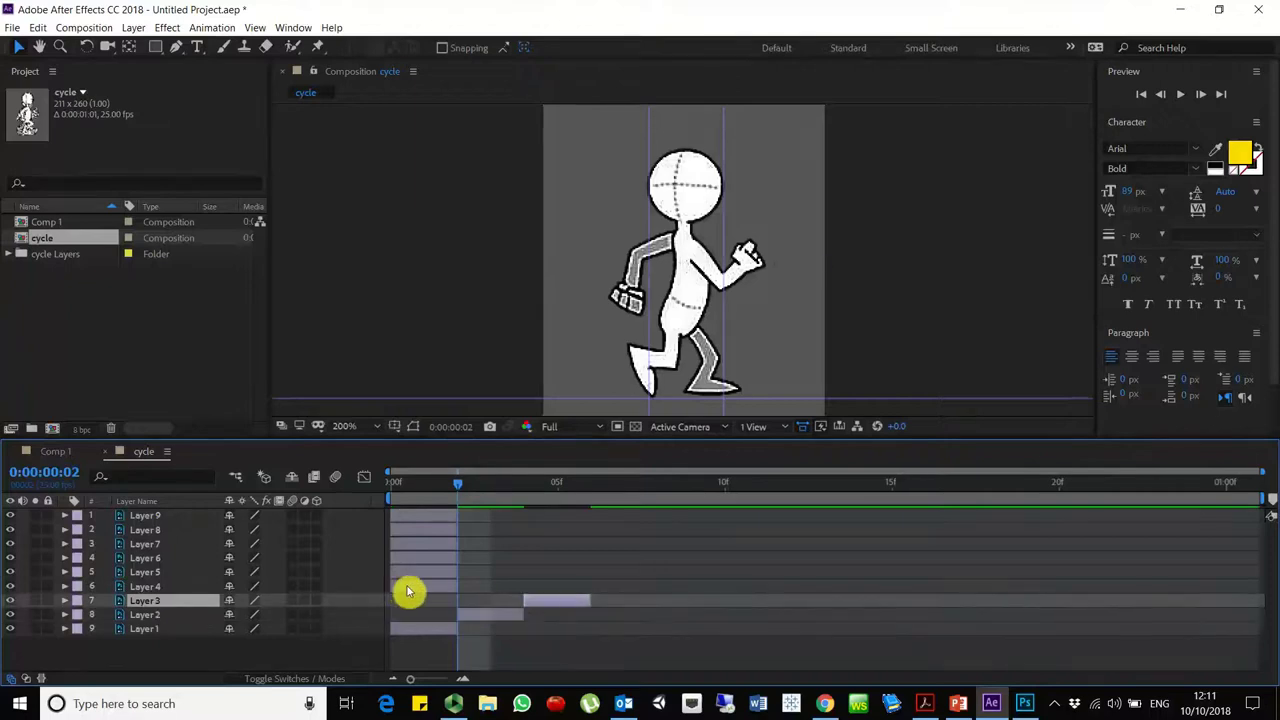
drag(403, 588, 590, 586)
drag(410, 560, 677, 575)
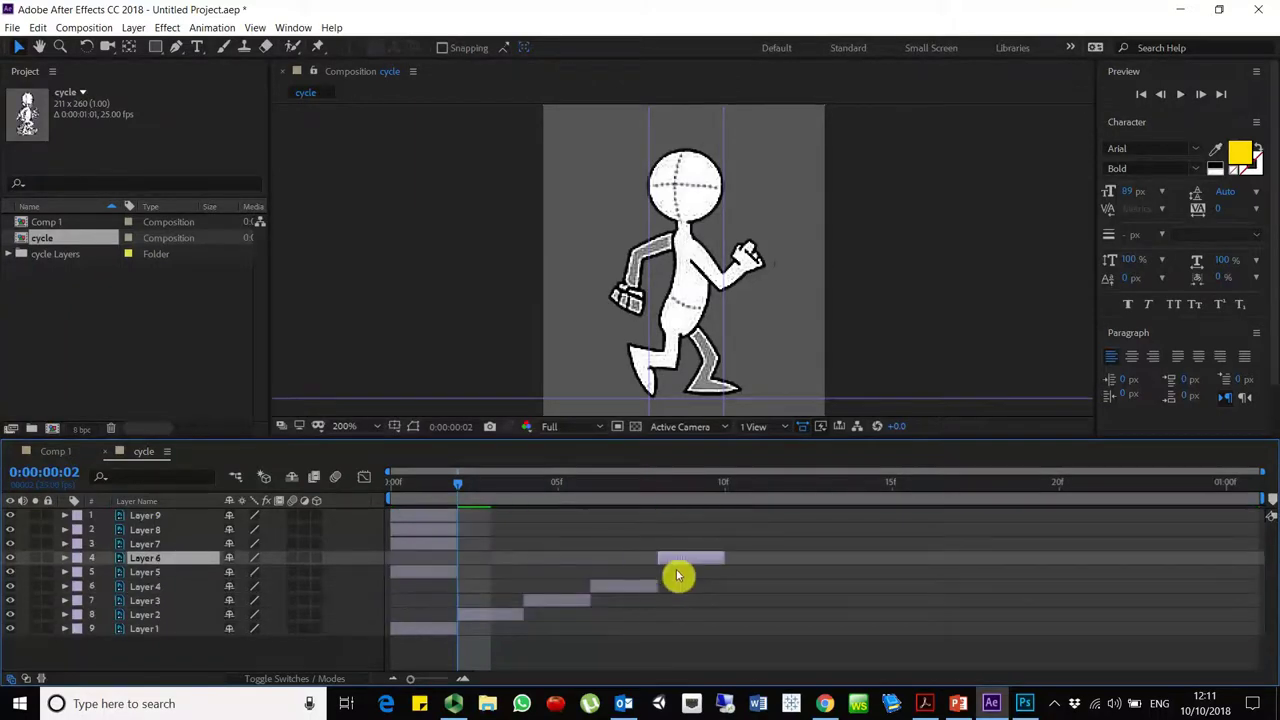
click(160, 573)
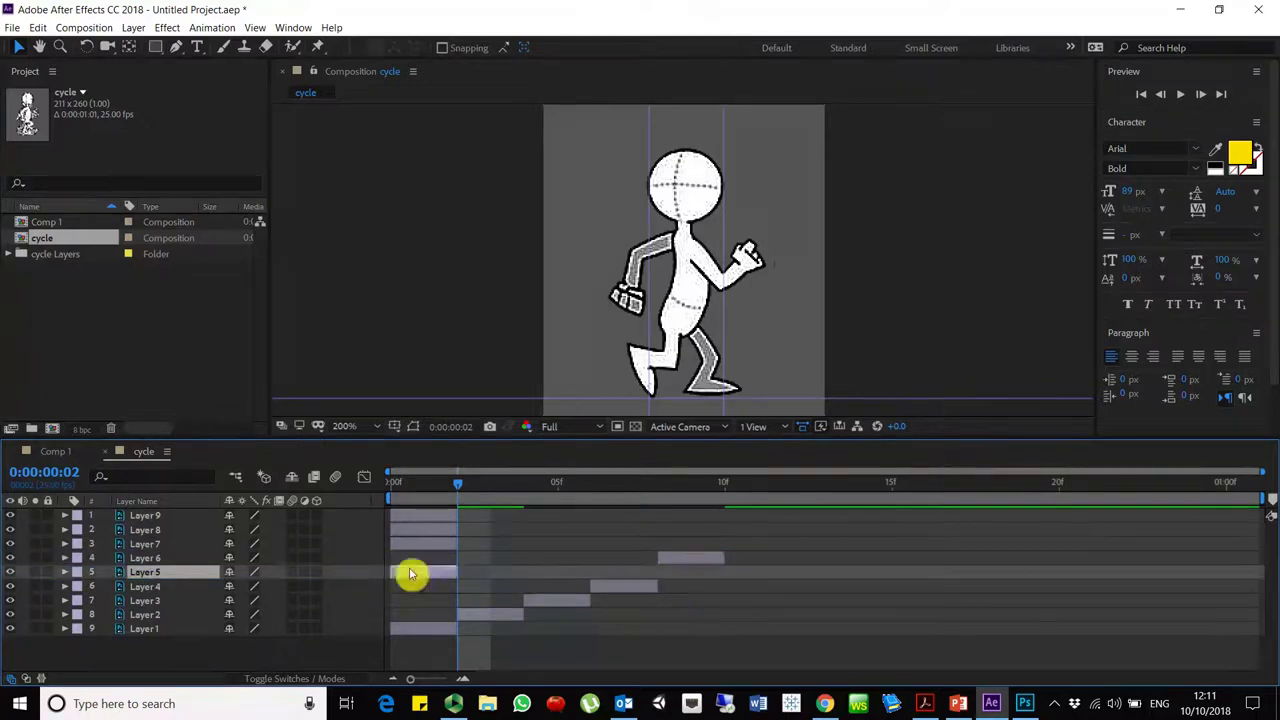
drag(410, 573, 679, 594)
key(ctrl+Up)
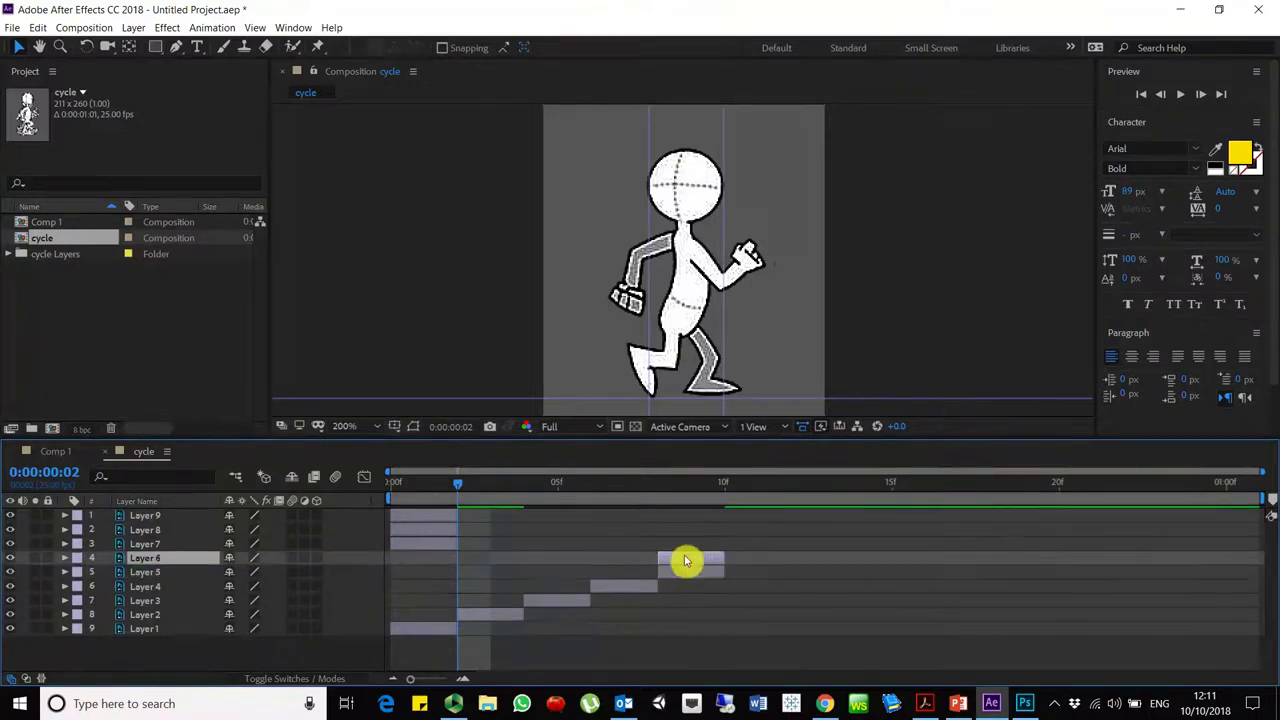
key(alt+shift+Page_Down)
drag(428, 548, 814, 543)
drag(405, 529, 871, 531)
drag(422, 519, 949, 529)
- End the work area where the sequence ends and preview the walk cycle
drag(1262, 507, 993, 527)
key(space)
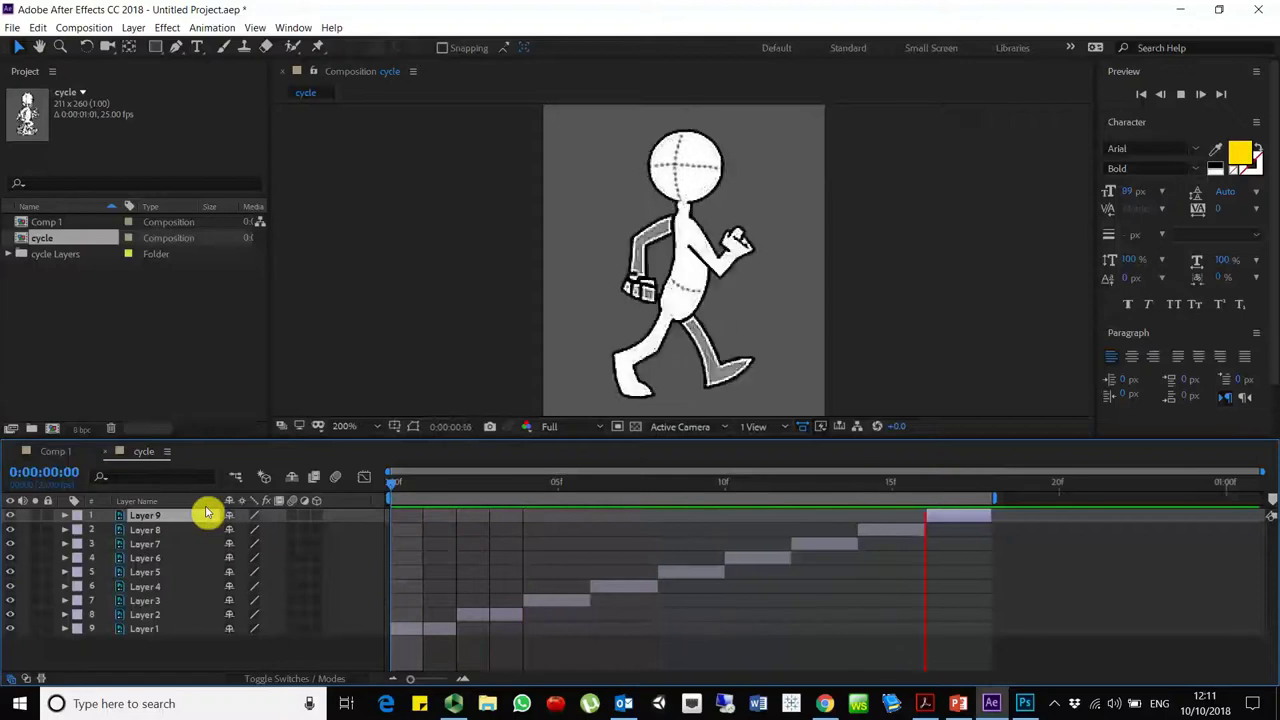
key(space)
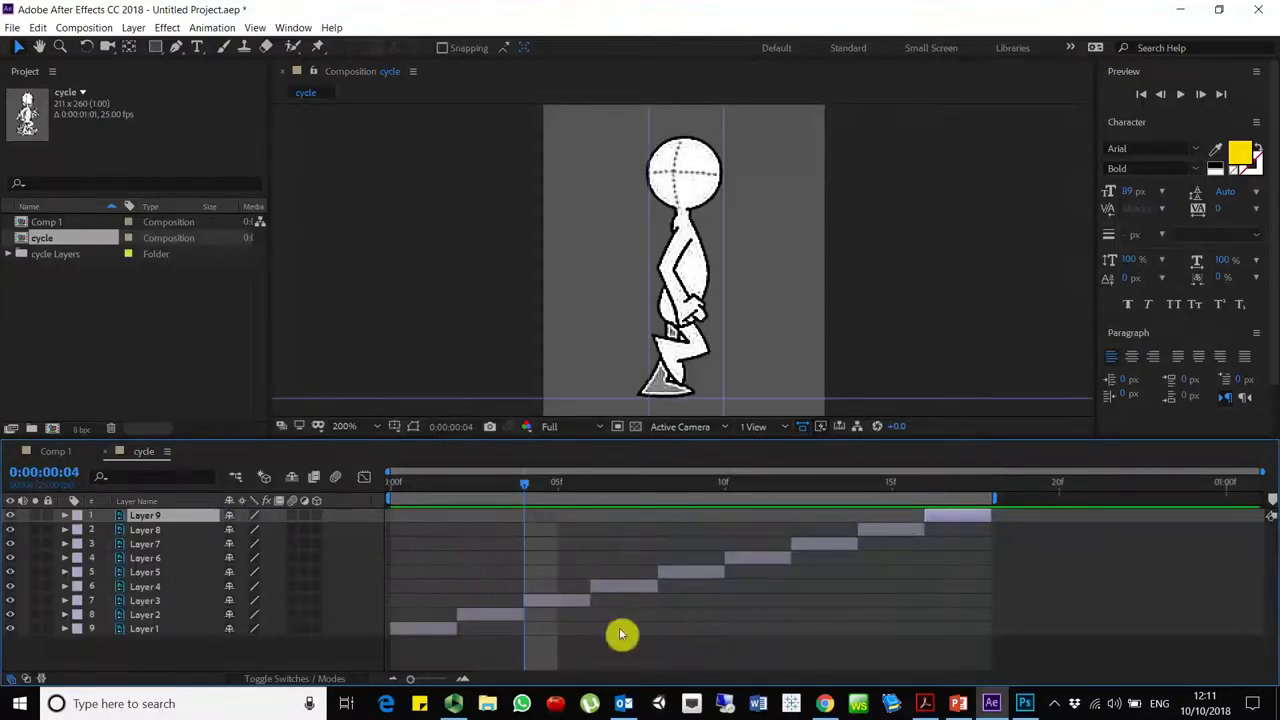
drag(960, 482, 733, 488)
key(space)
key(space)
key(Home)
- Select all nine layers and pre-compose them into Pre-comp 1
click(792, 652)
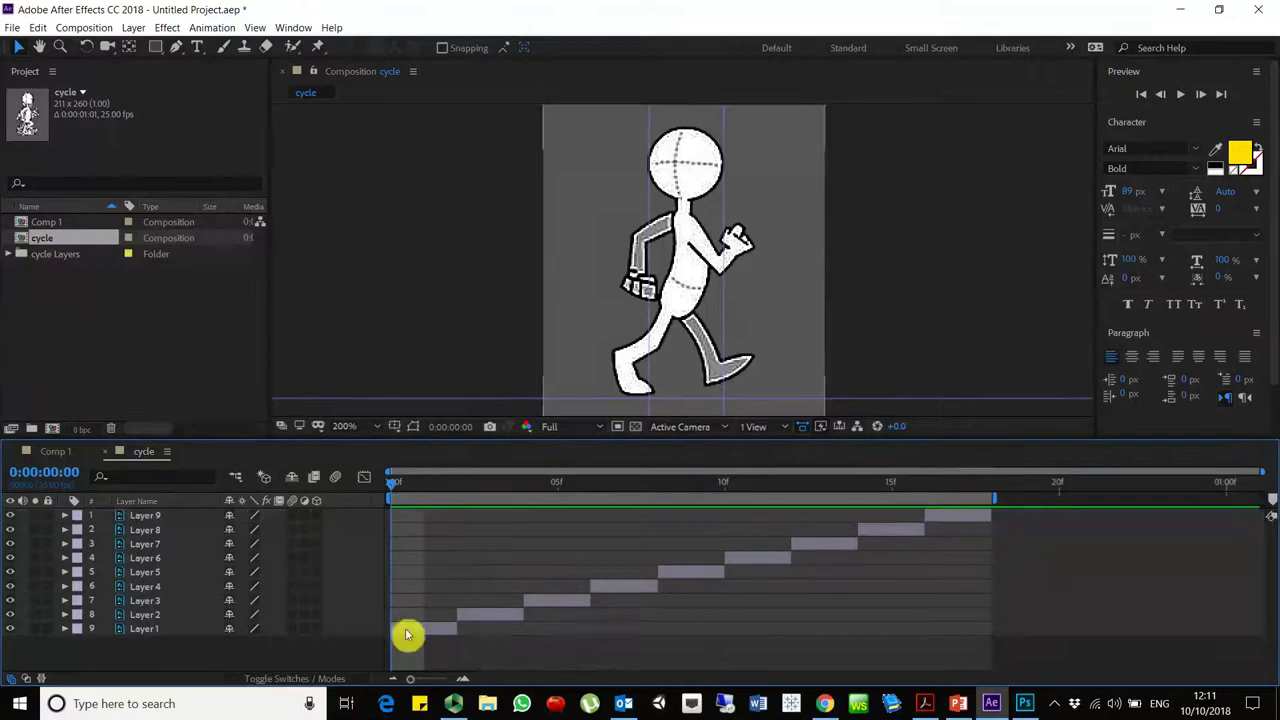
click(408, 630)
shift+click(165, 517)
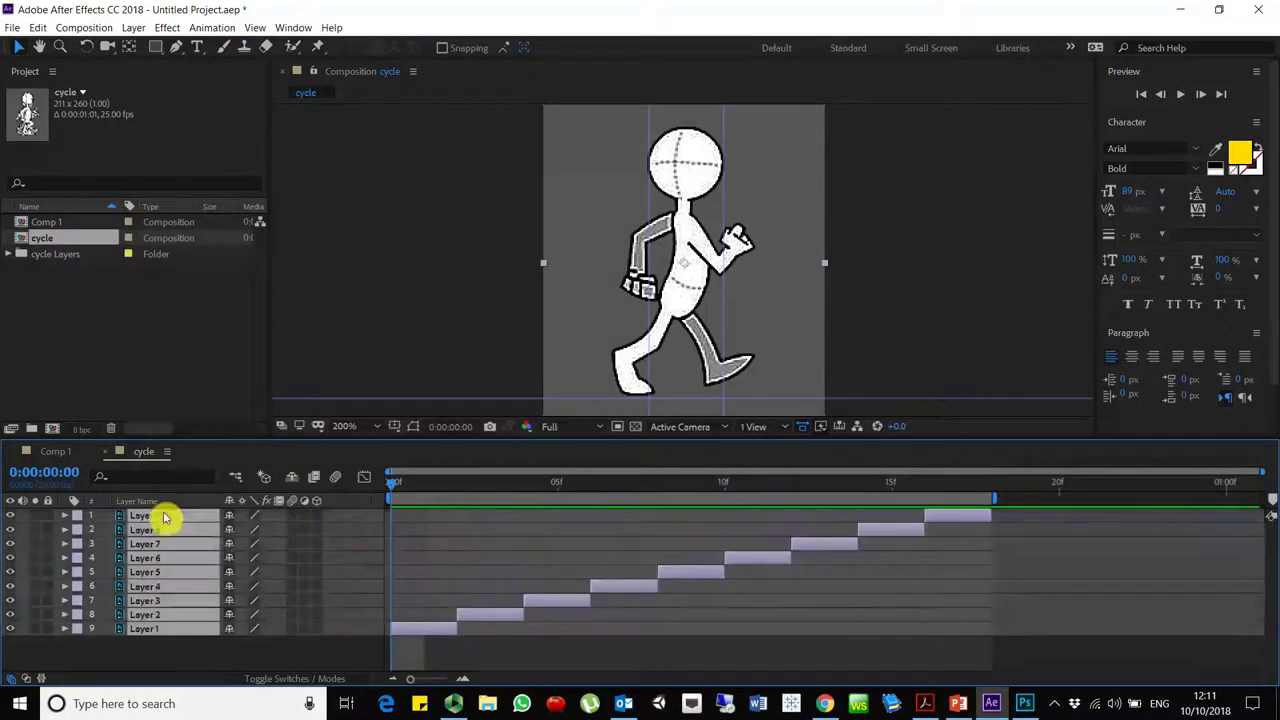
right_click(165, 517)
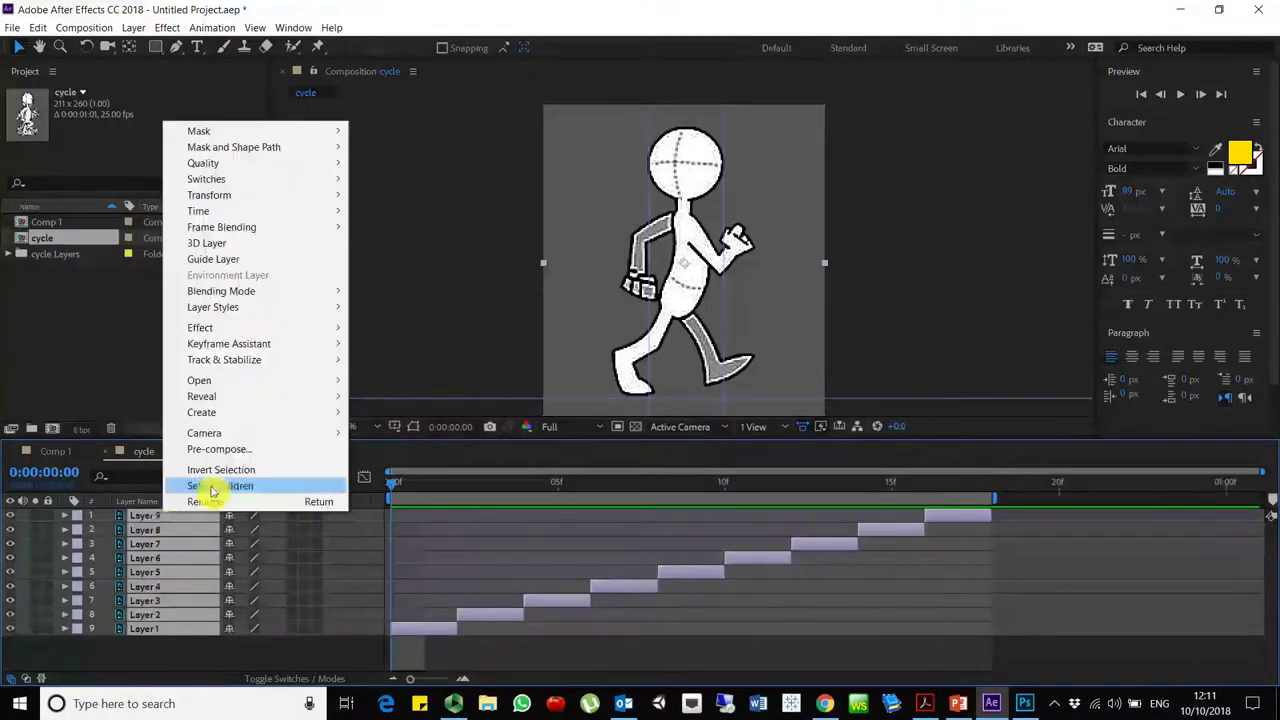
click(275, 448)
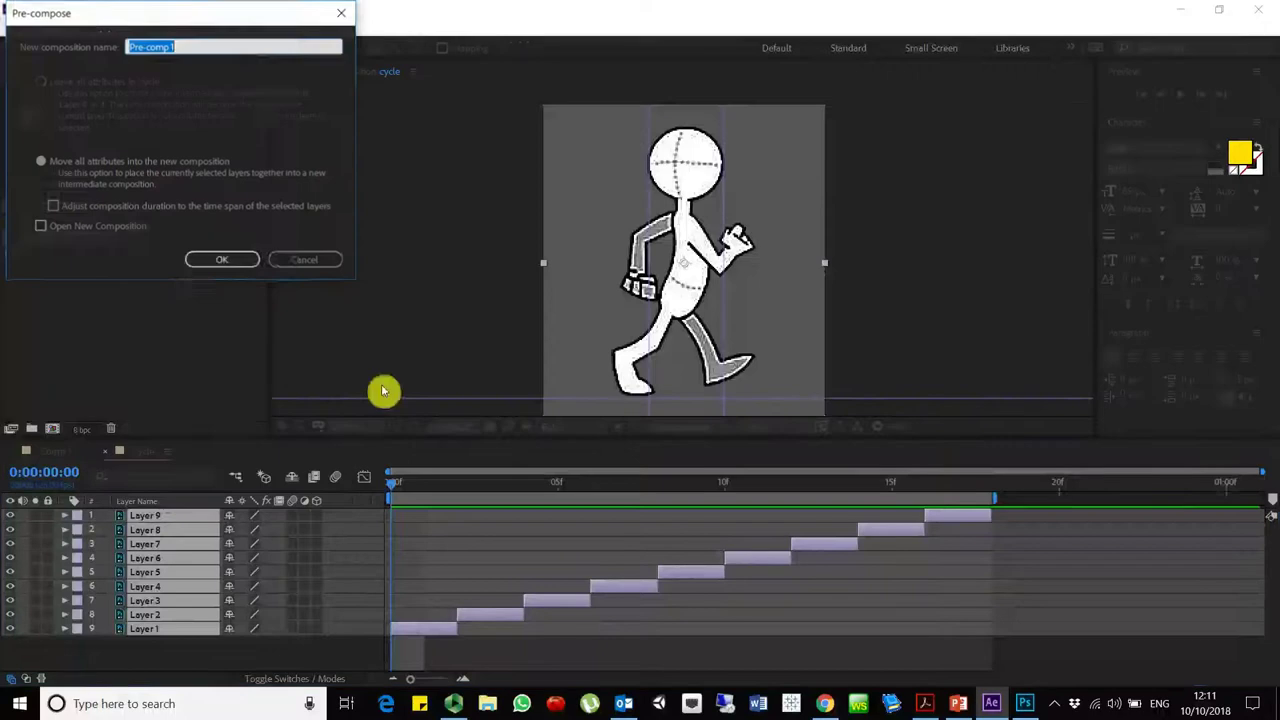
click(226, 264)
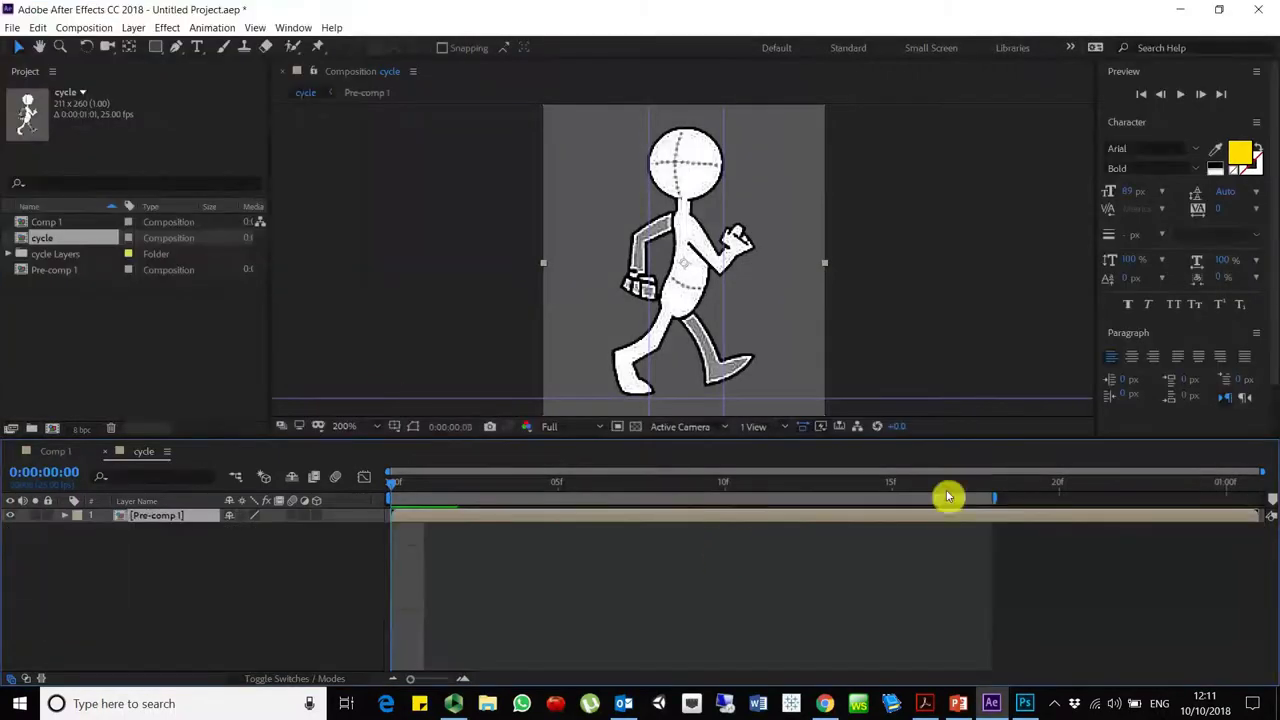
- Set the work area end at frame 18 and check frames 15 and 3
click(991, 482)
key(n)
click(891, 482)
click(490, 483)
- Check Pre-comp 1's Time Stretch, leaving it at 100%, and bring up the timeline column options
right_click(183, 515)
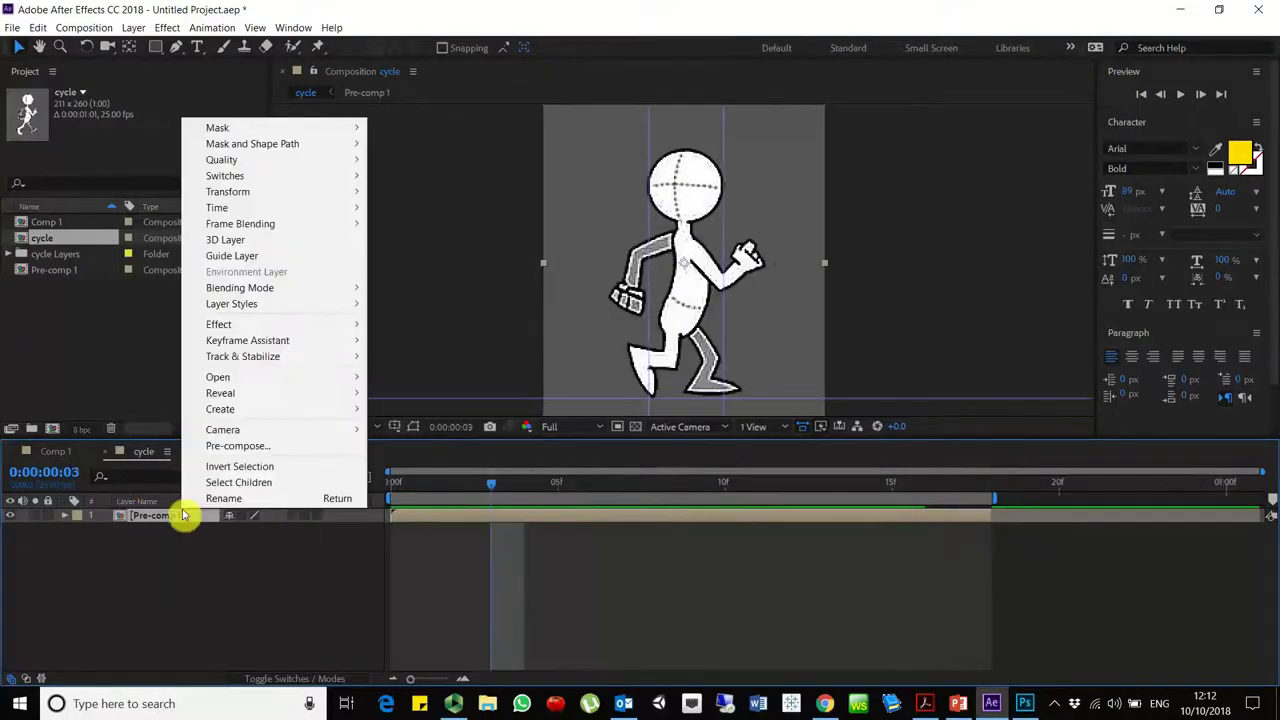
mouse_move(351, 326)
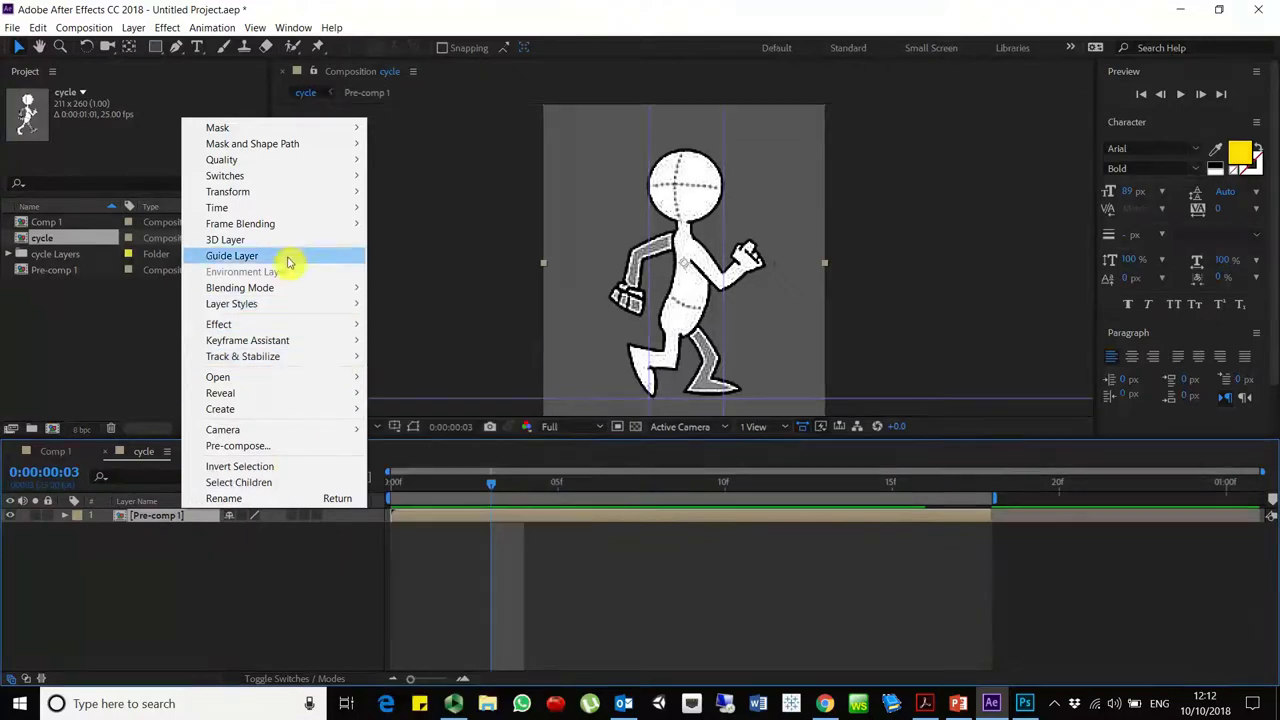
mouse_move(314, 208)
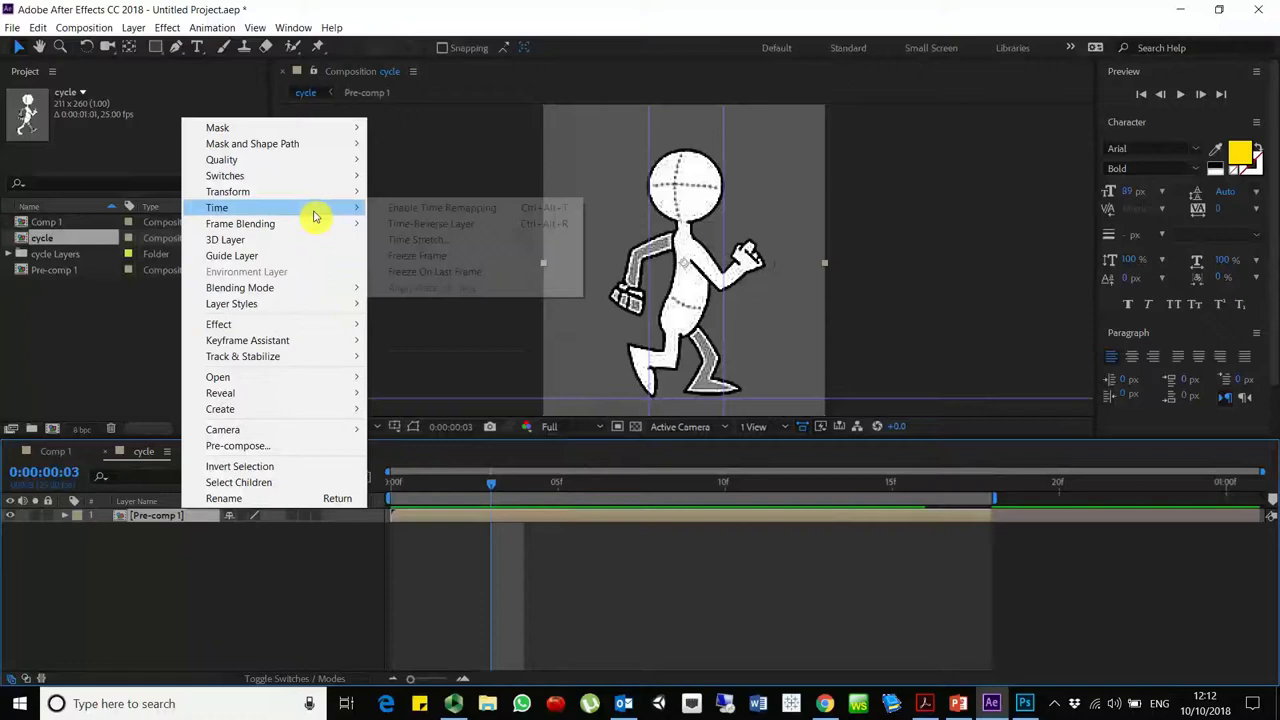
click(421, 243)
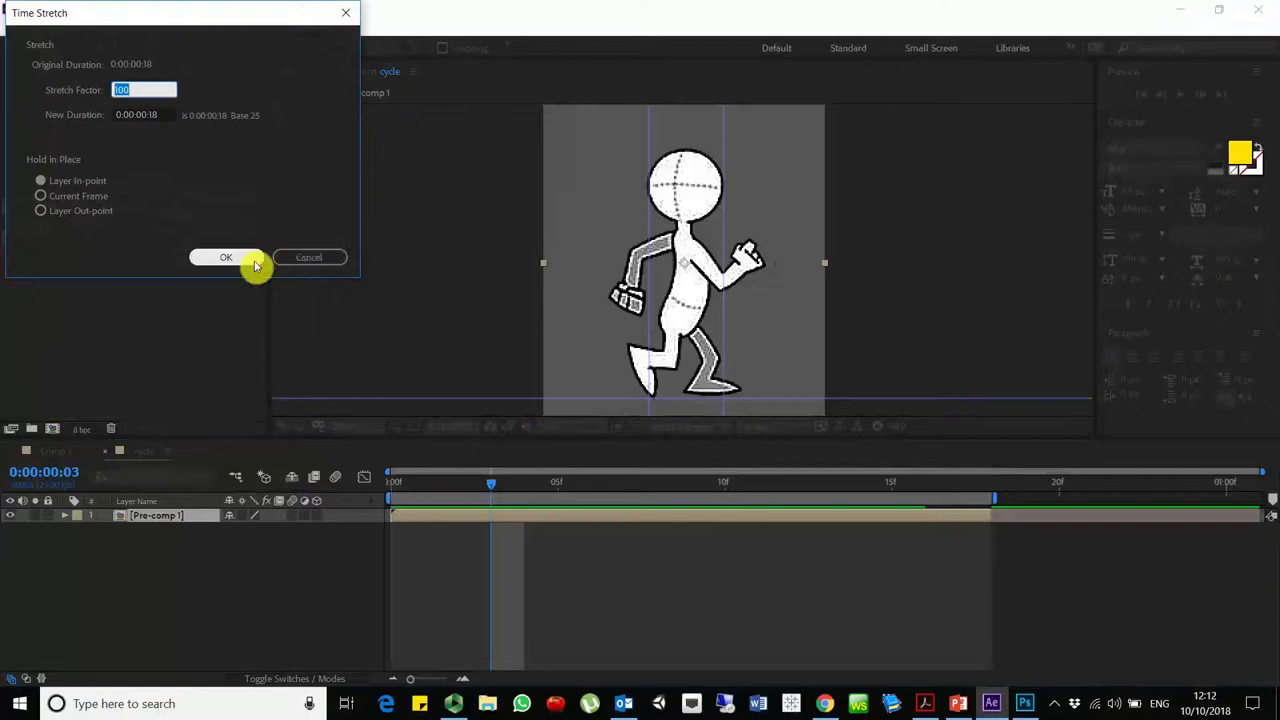
click(255, 265)
right_click(362, 502)
mouse_move(402, 546)
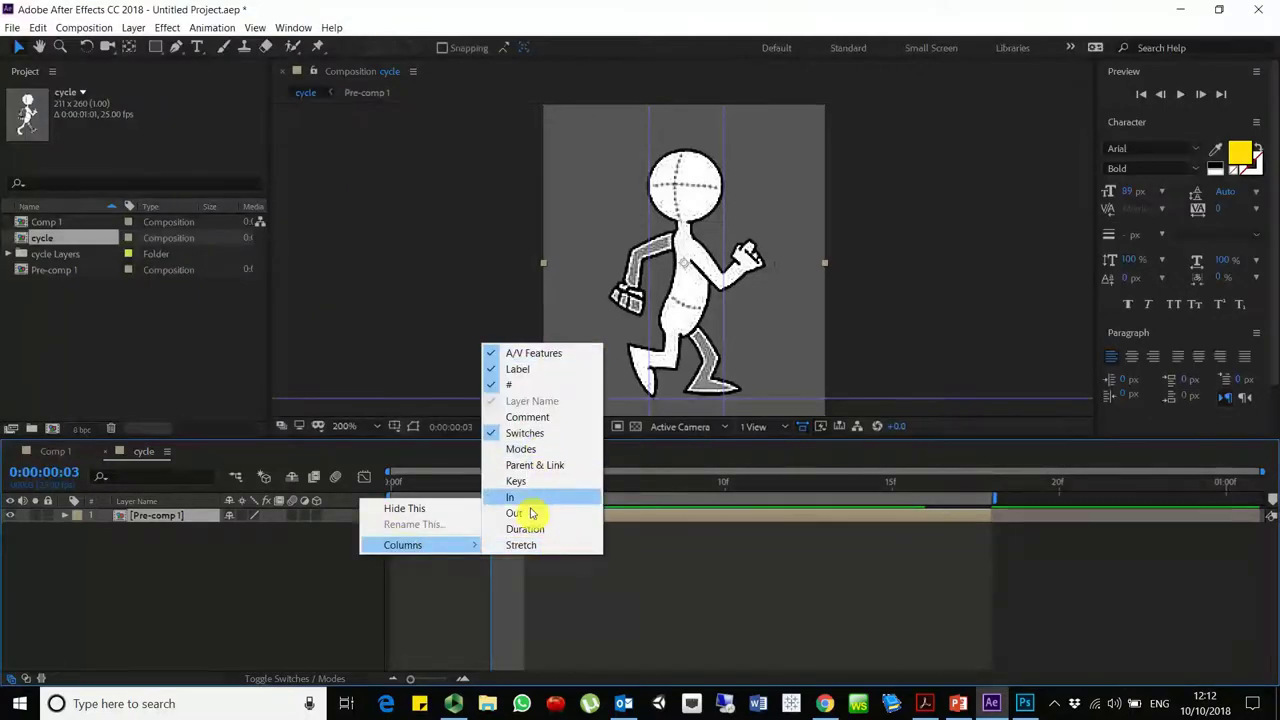
- Show the Stretch column, set Pre-comp 1 to 112%, preview, and extend the work area to about frame 20
click(531, 546)
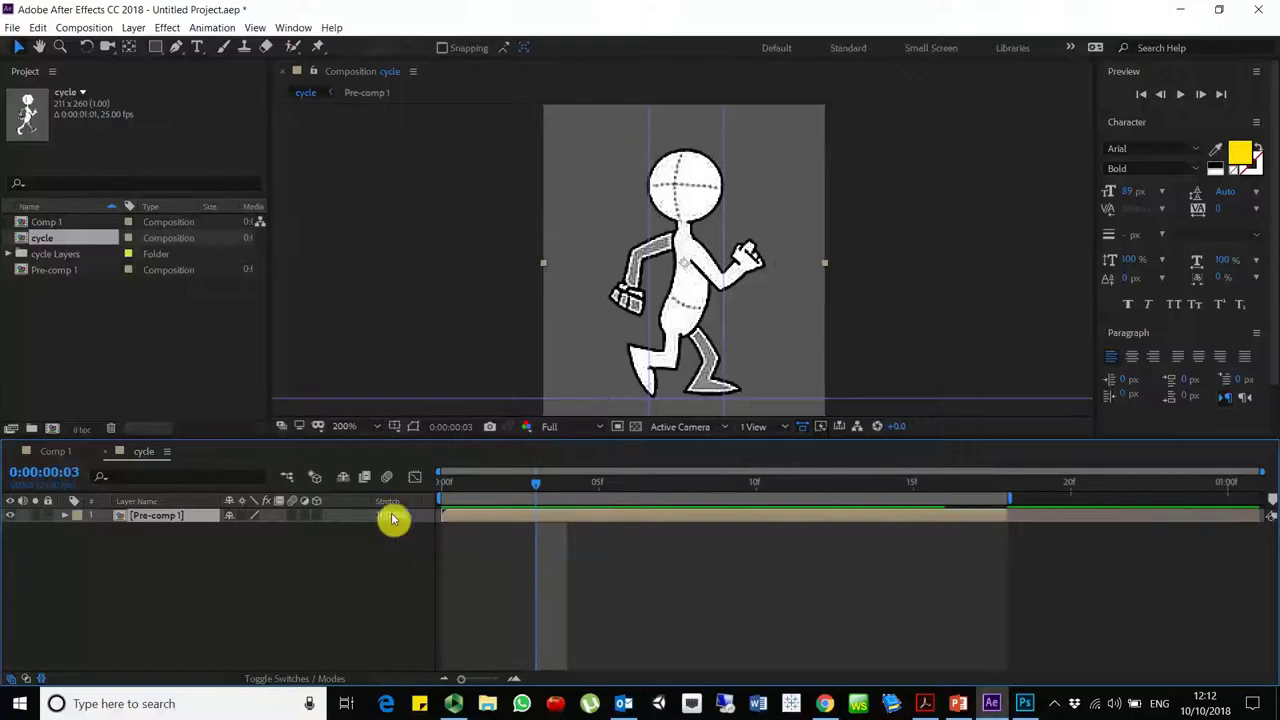
drag(393, 518, 351, 523)
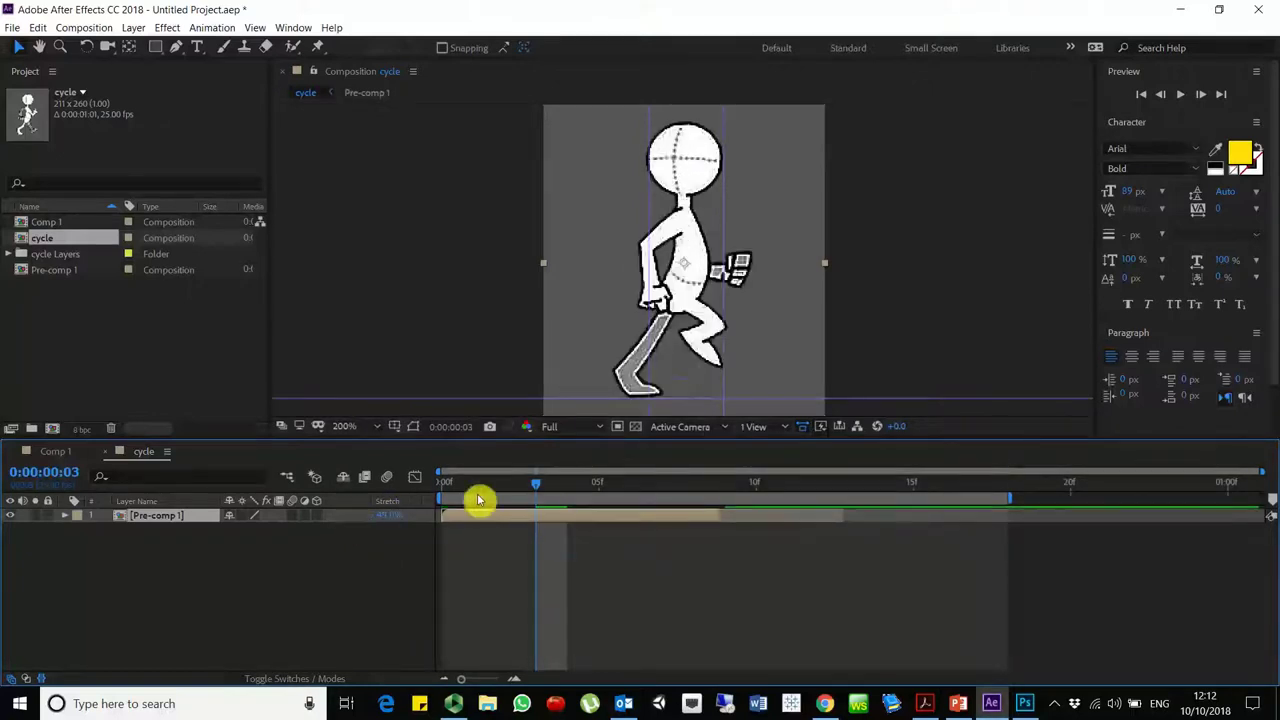
key(space)
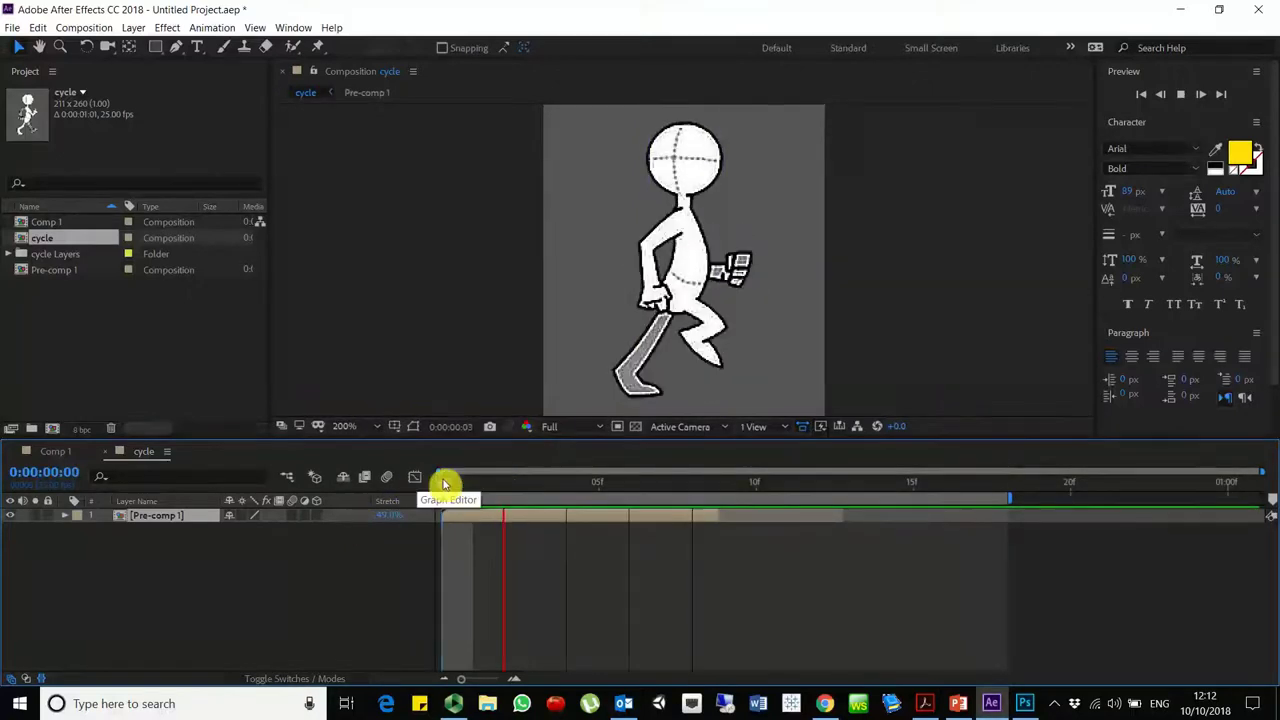
drag(400, 517, 455, 525)
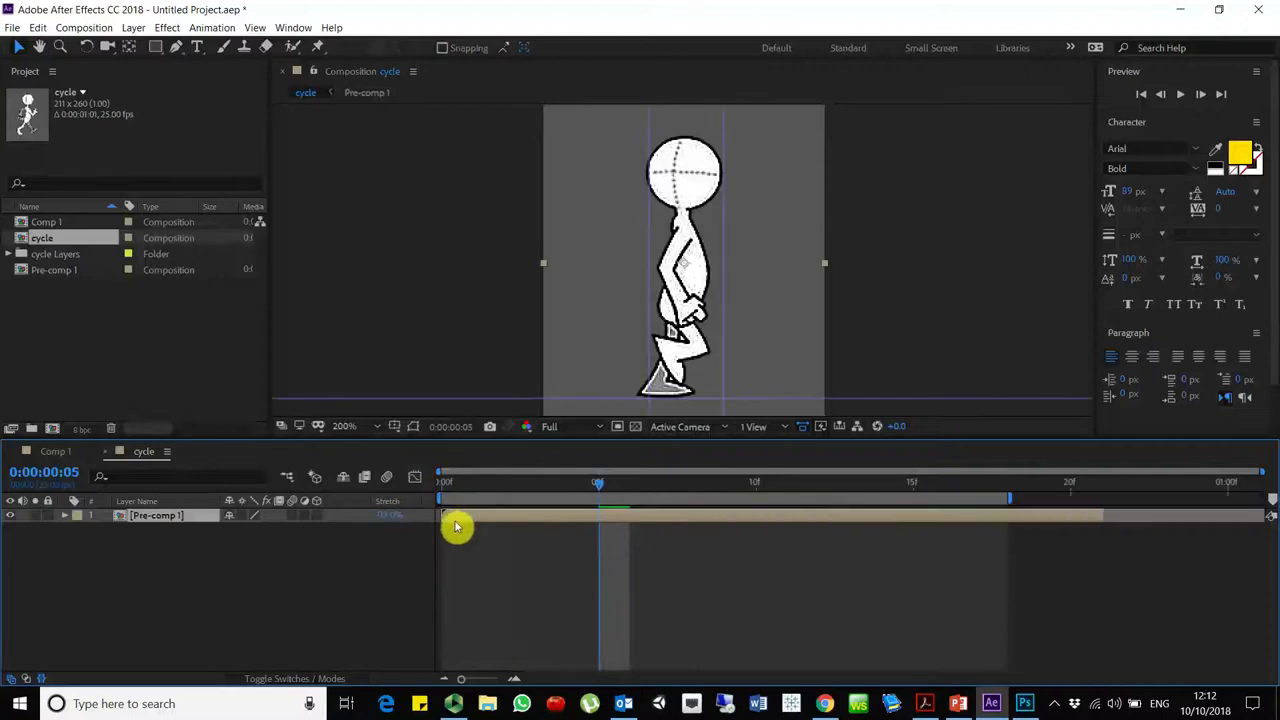
click(463, 478)
key(space)
key(space)
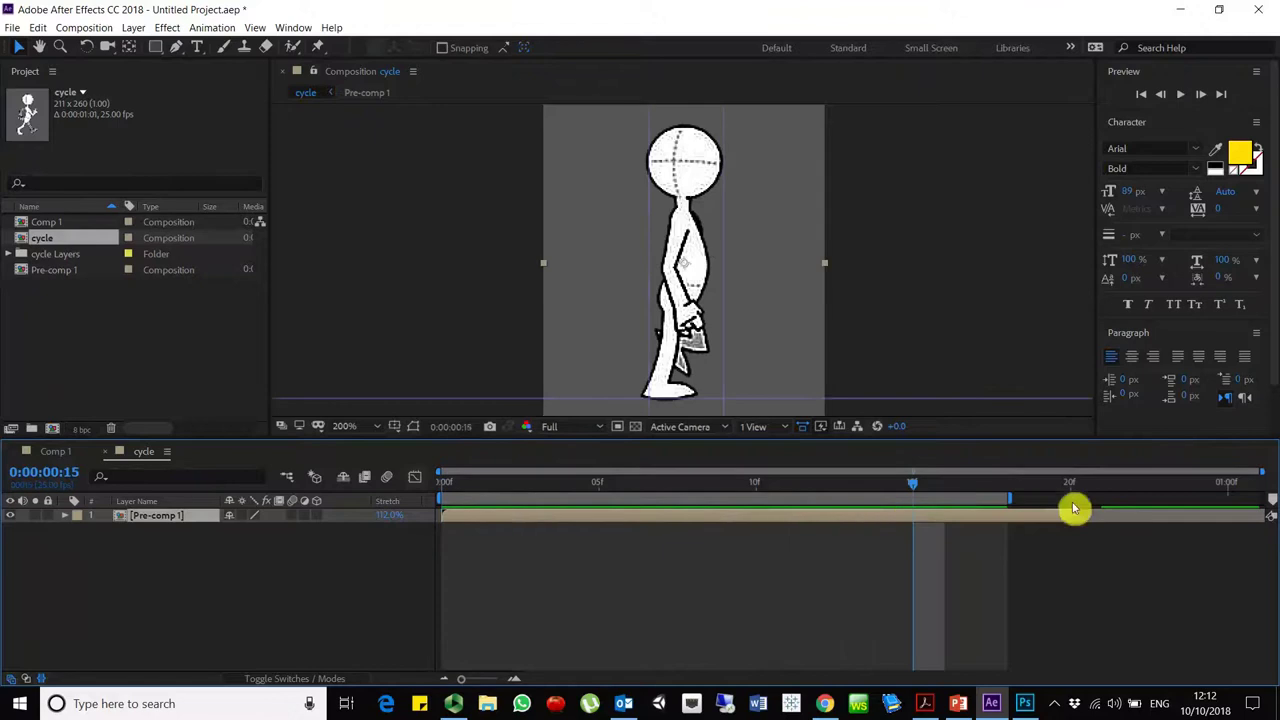
drag(1010, 507, 226, 583)
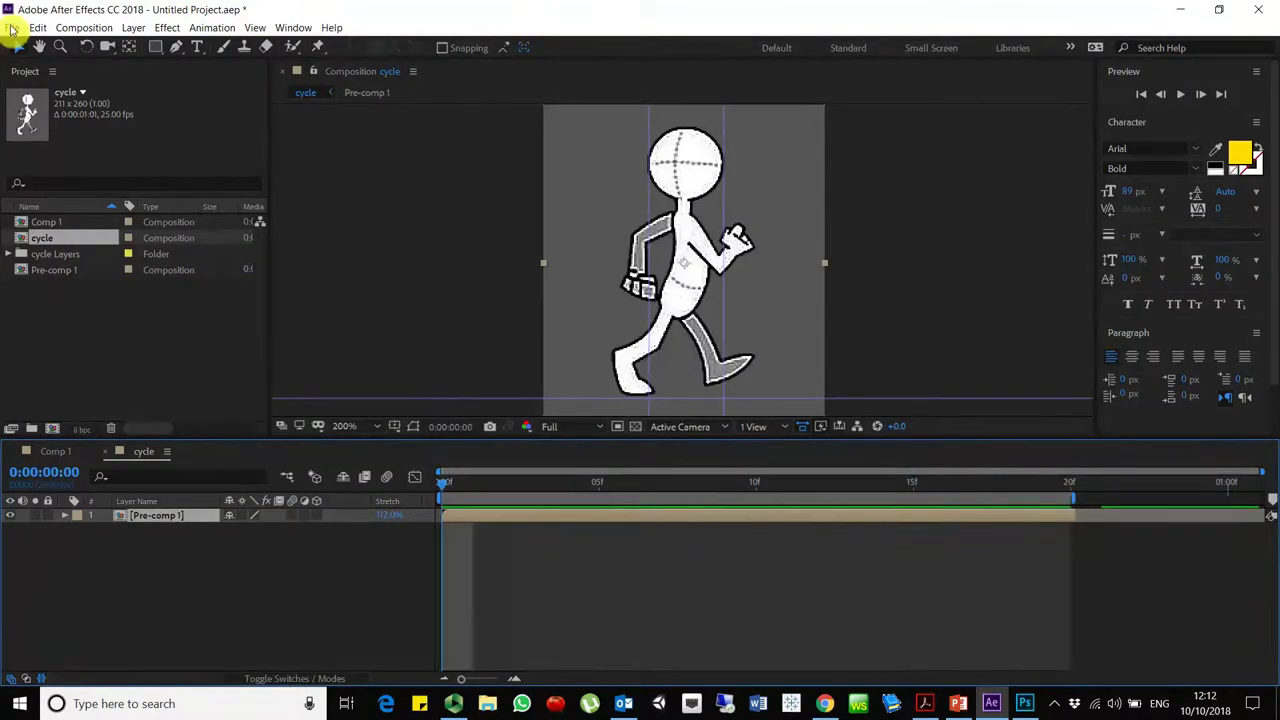
- Use Save As to store the project on the Desktop as cycle 001.aep
click(12, 28)
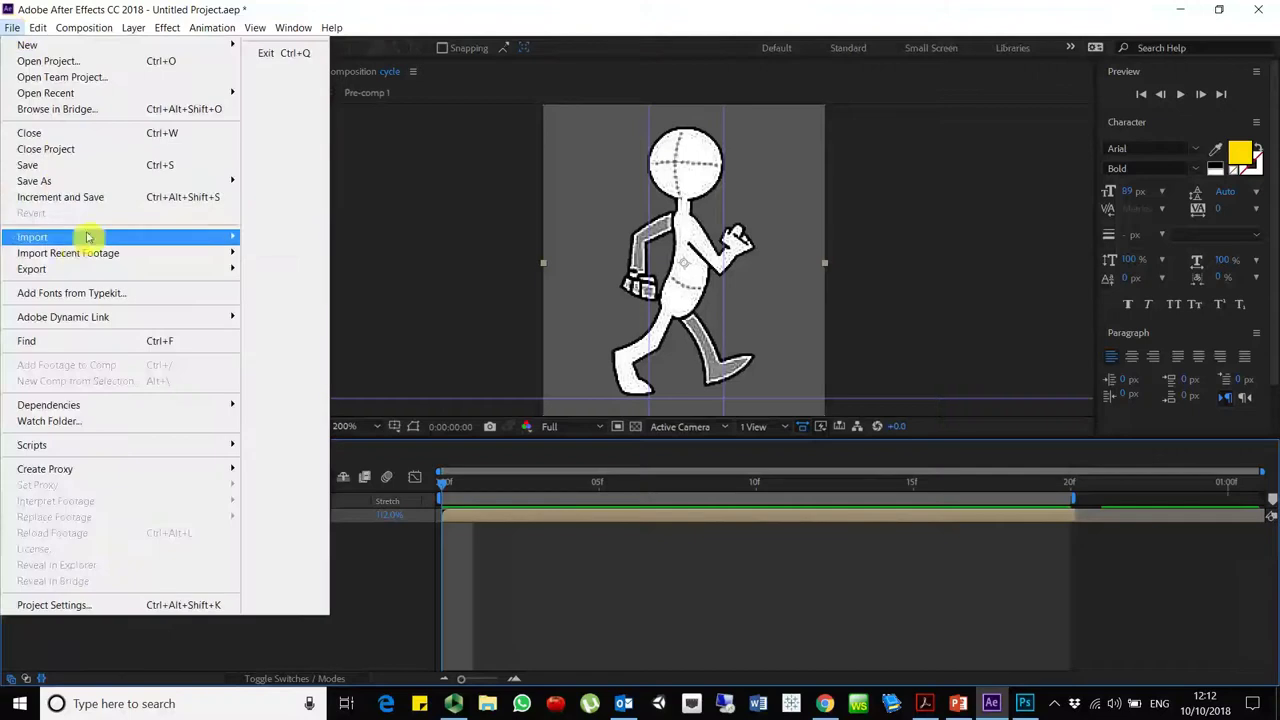
mouse_move(120, 189)
click(268, 181)
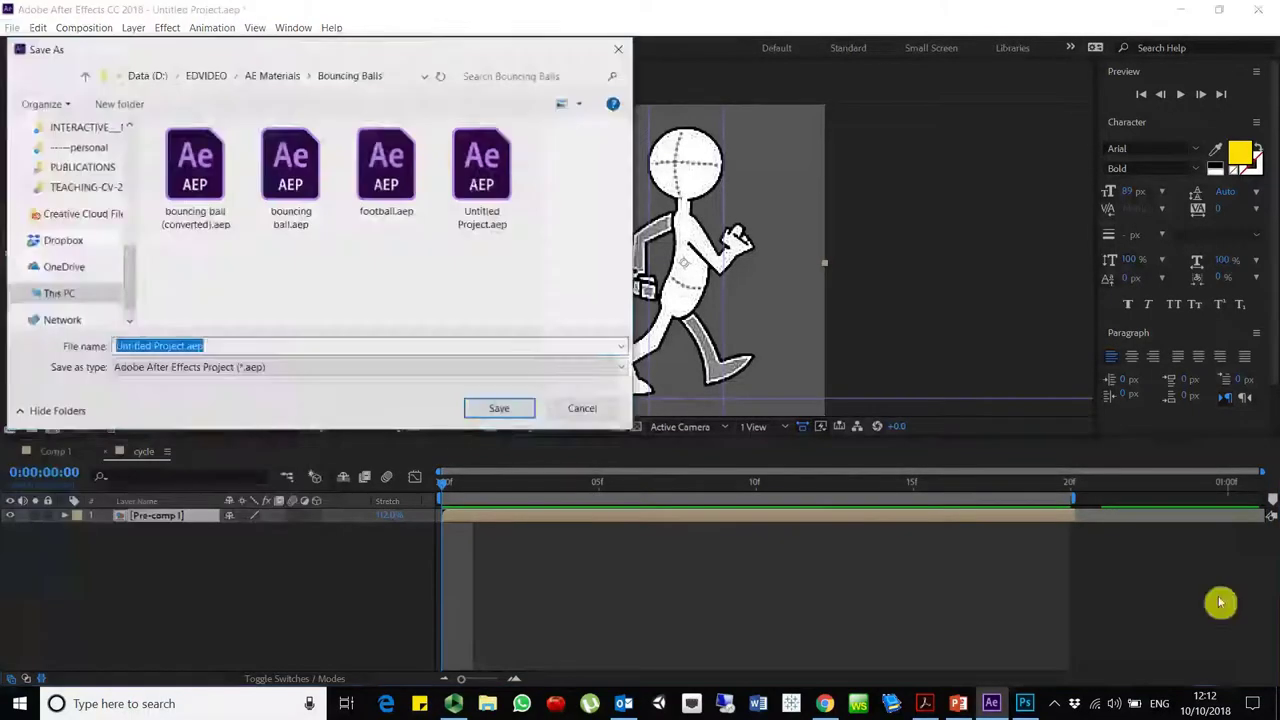
text(cycle 001)
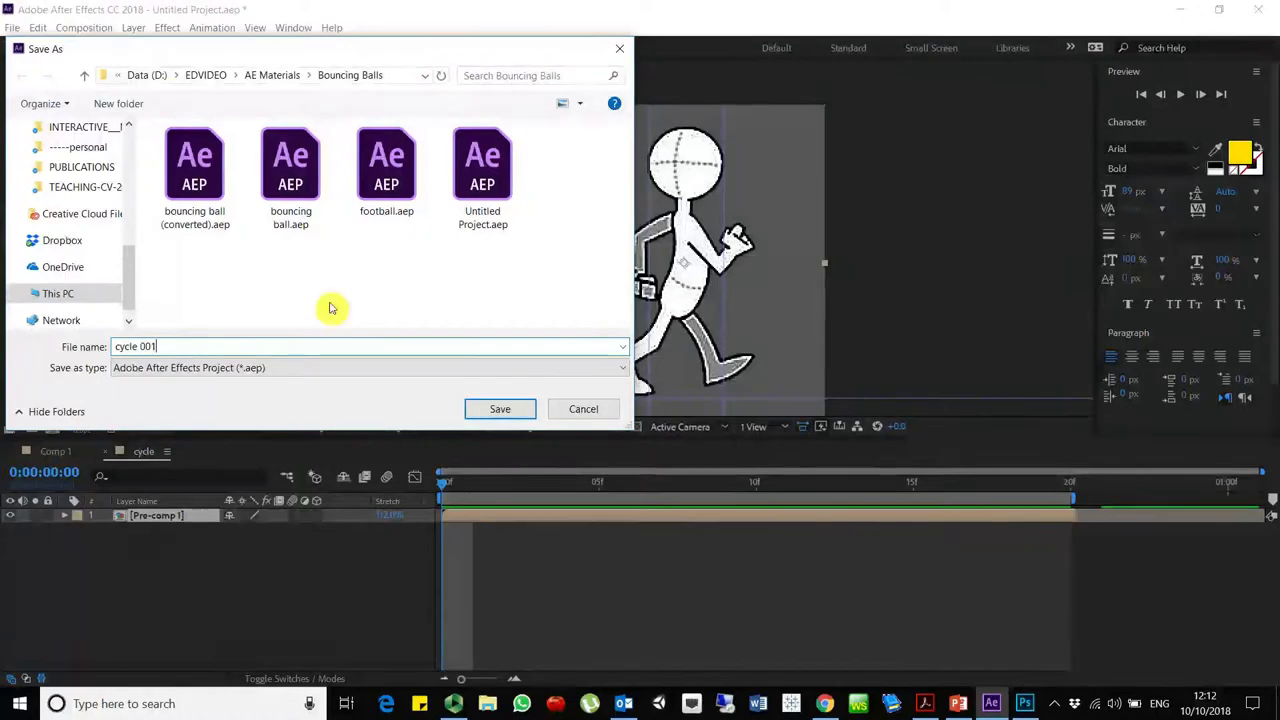
scroll(115, 149, up, 3)
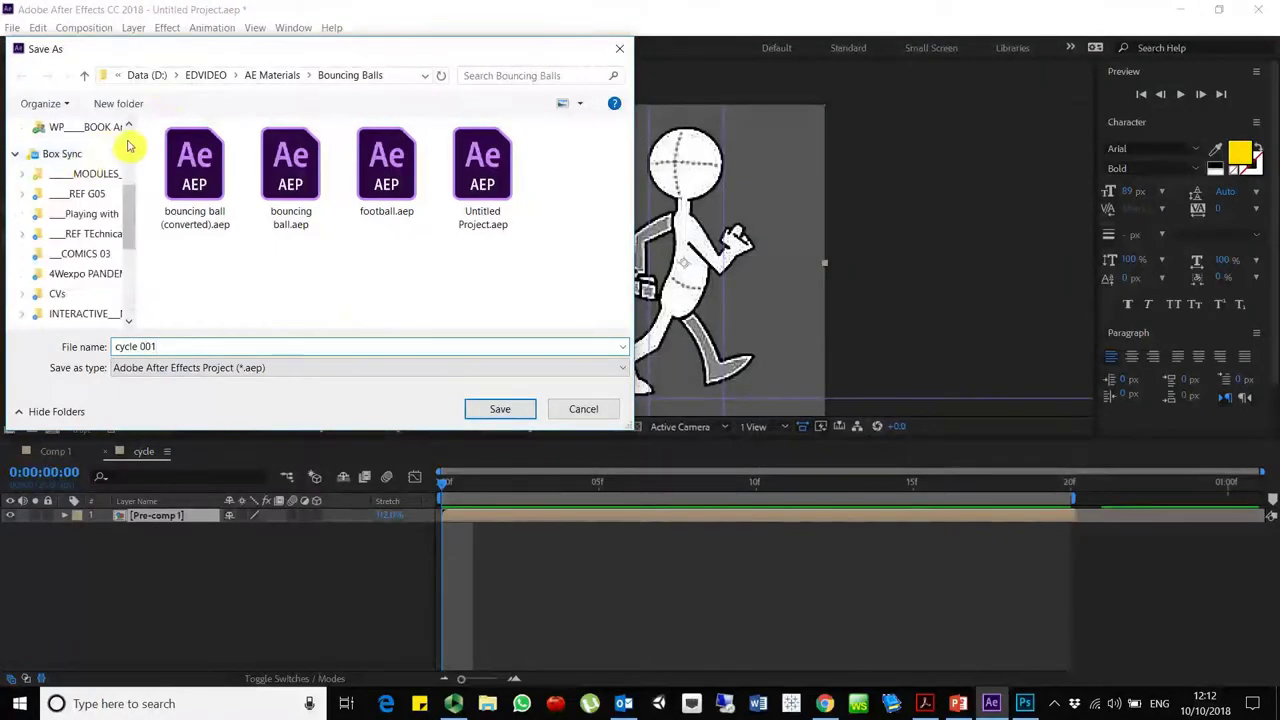
scroll(130, 140, up, 3)
click(75, 160)
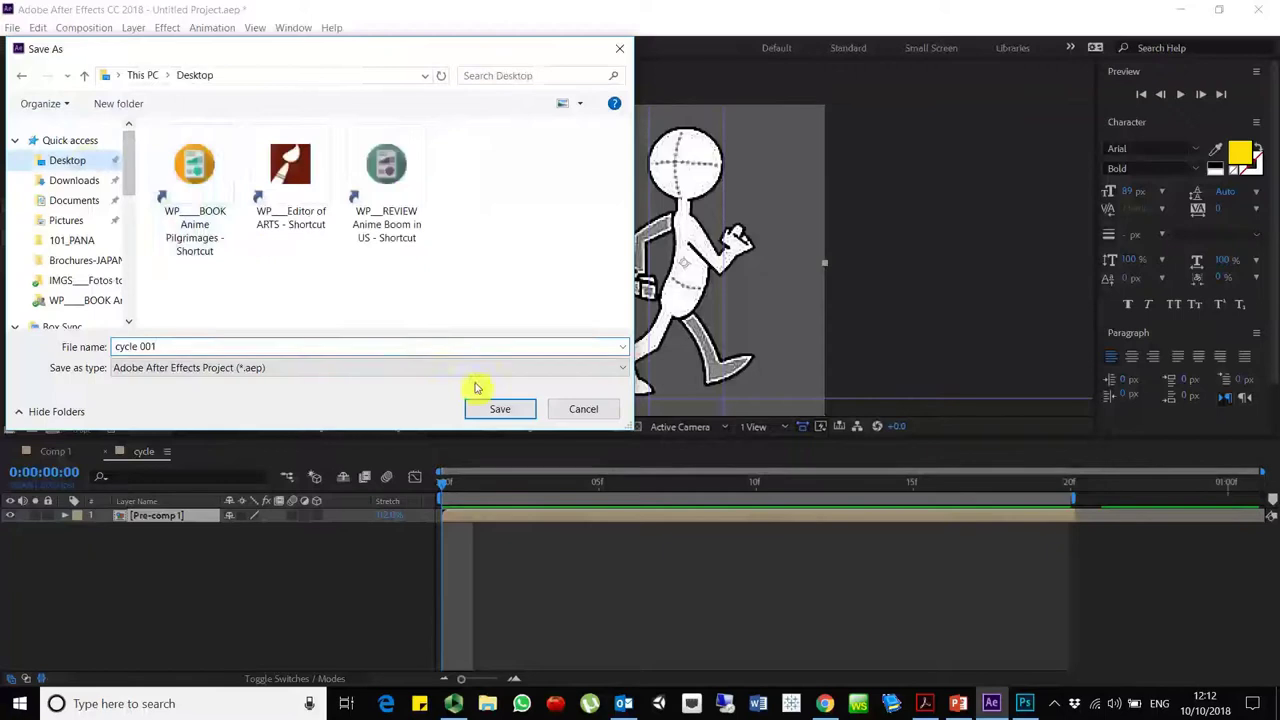
click(500, 411)
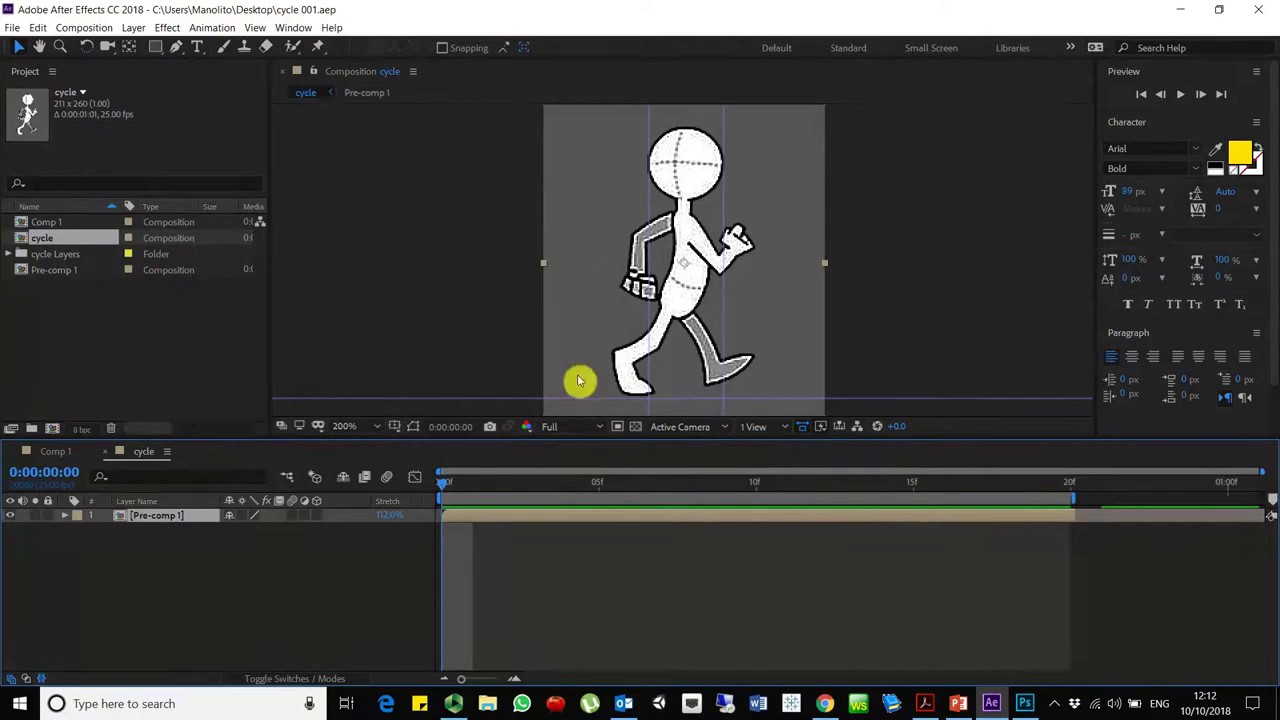
- Apply the HDTV 1080 25 preset to the cycle composition (1920x1080, 25 fps)
click(84, 27)
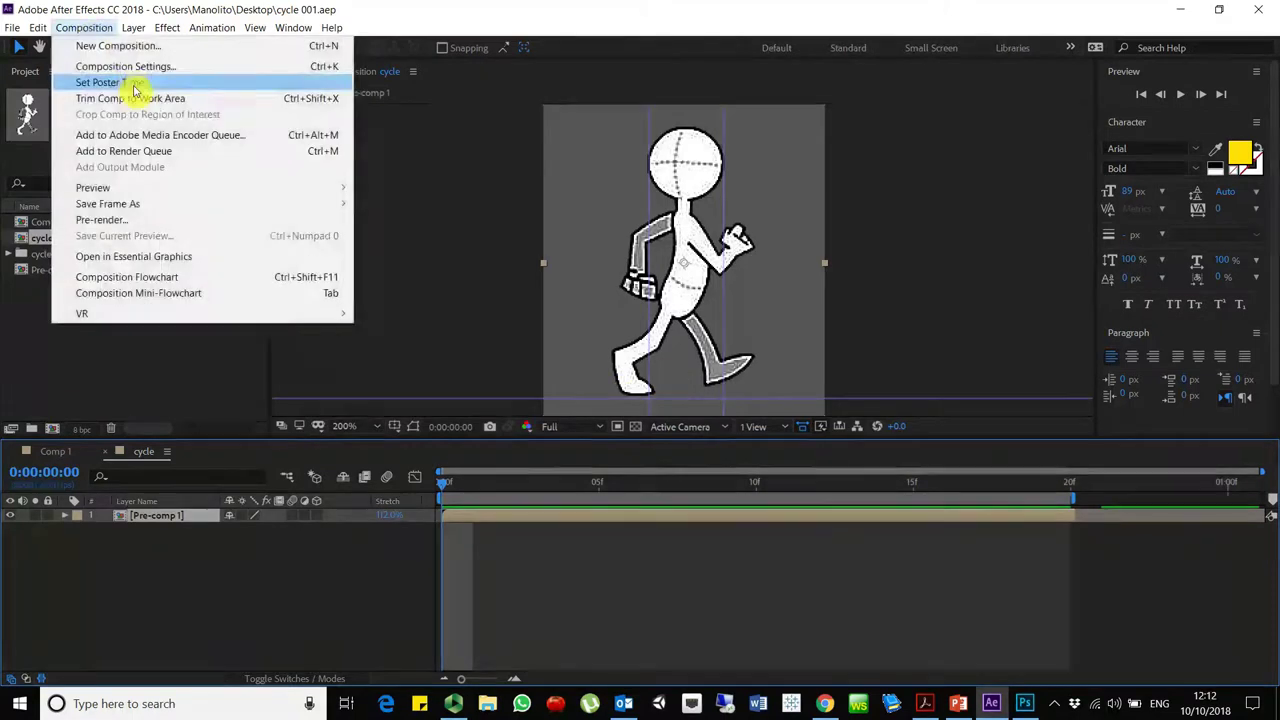
click(142, 65)
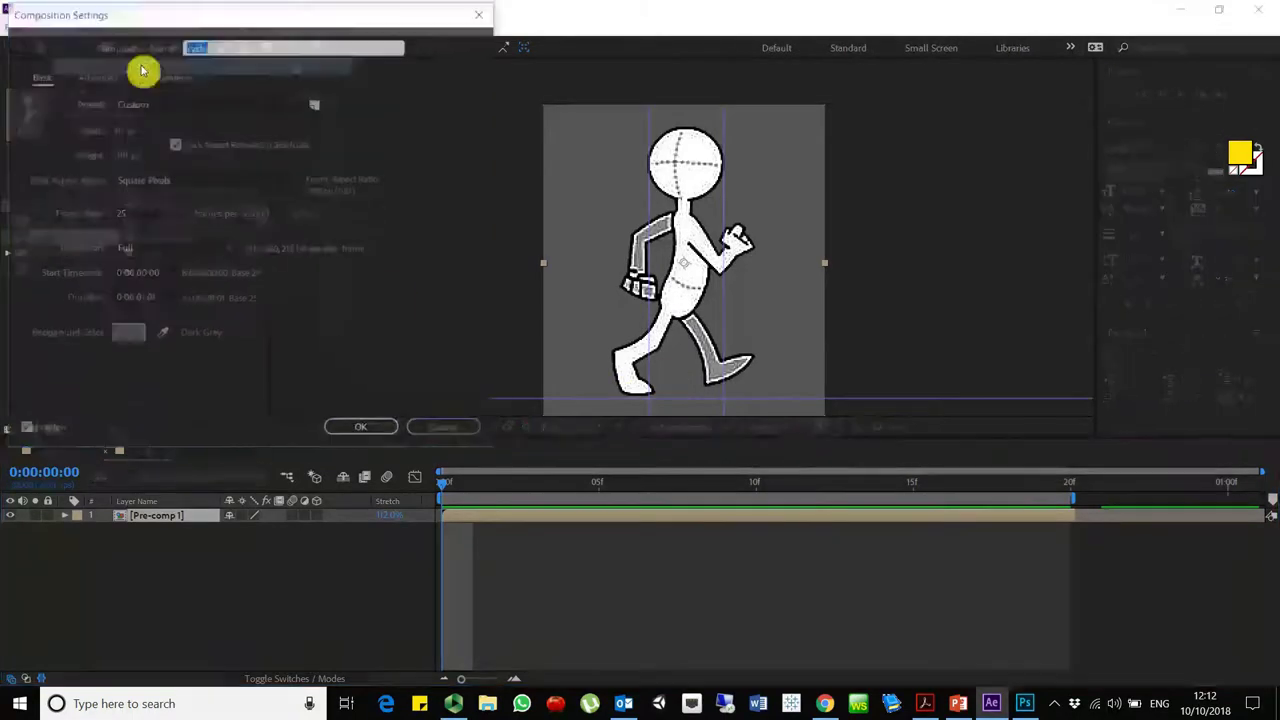
click(181, 104)
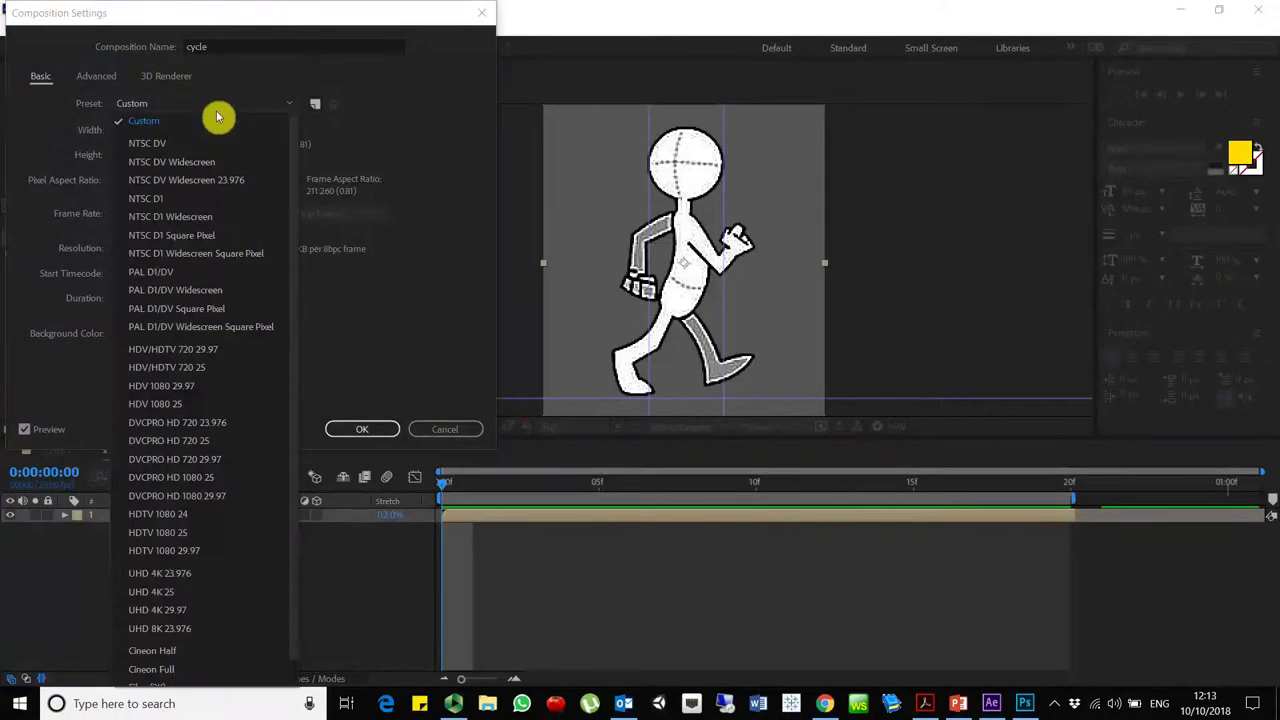
scroll(183, 540, down, 1)
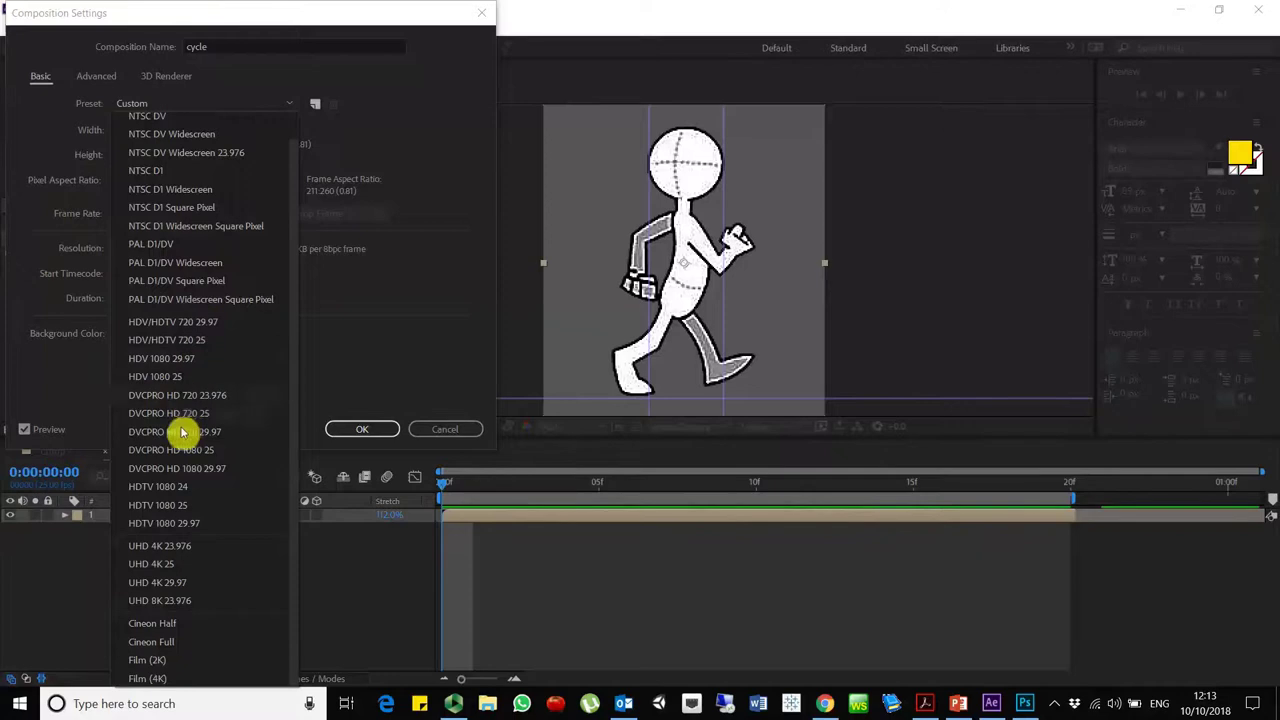
click(195, 505)
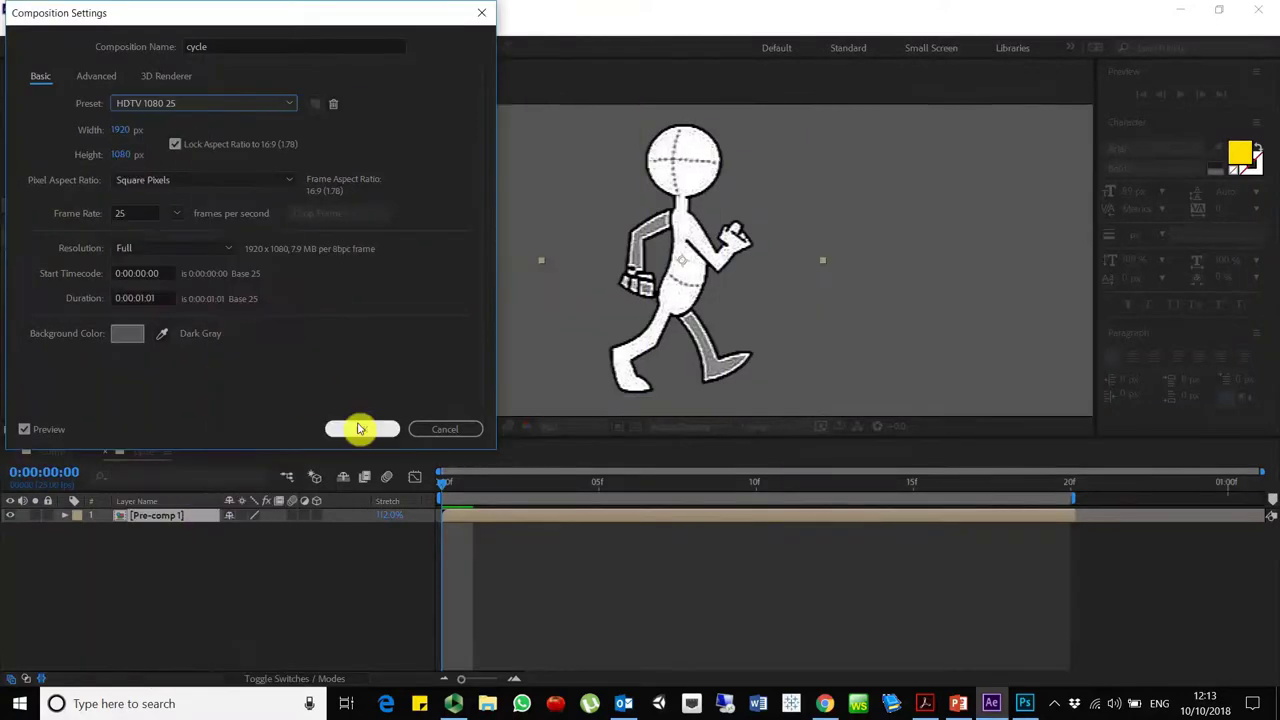
click(360, 429)
- Scale the Pre-comp 1 walking character layer up to 343%
scroll(614, 263, down, 3)
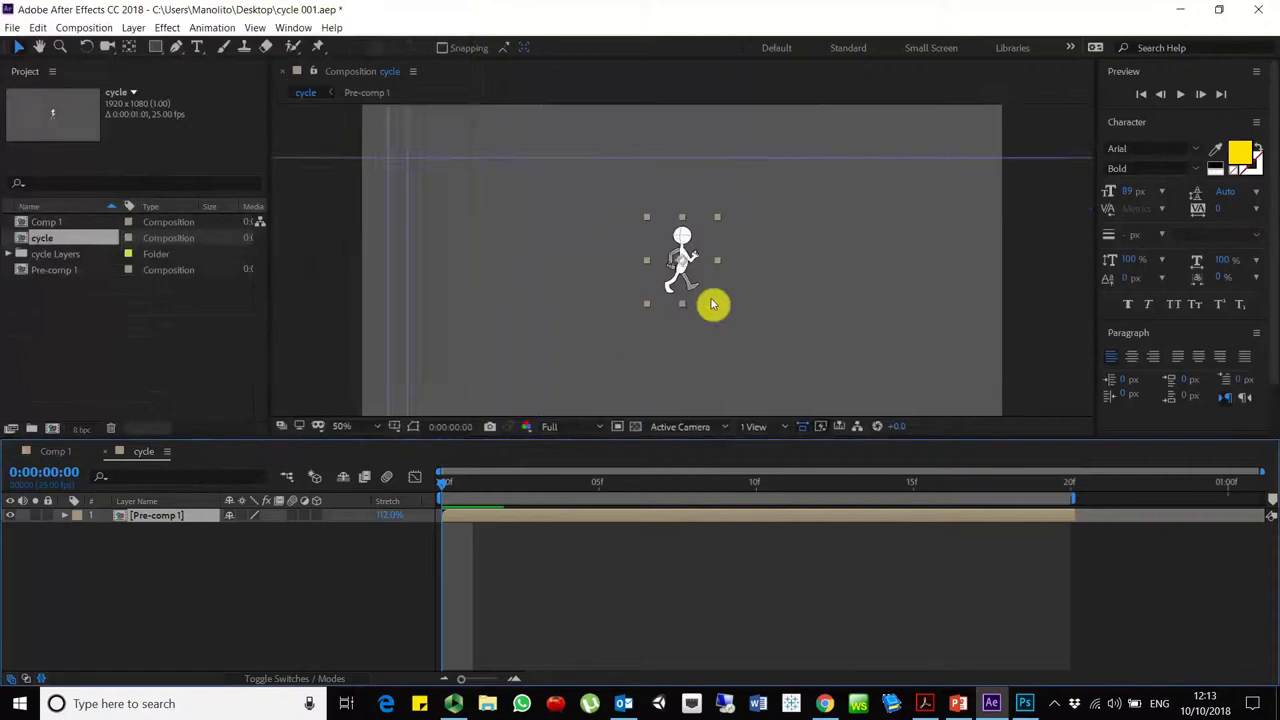
key(comma)
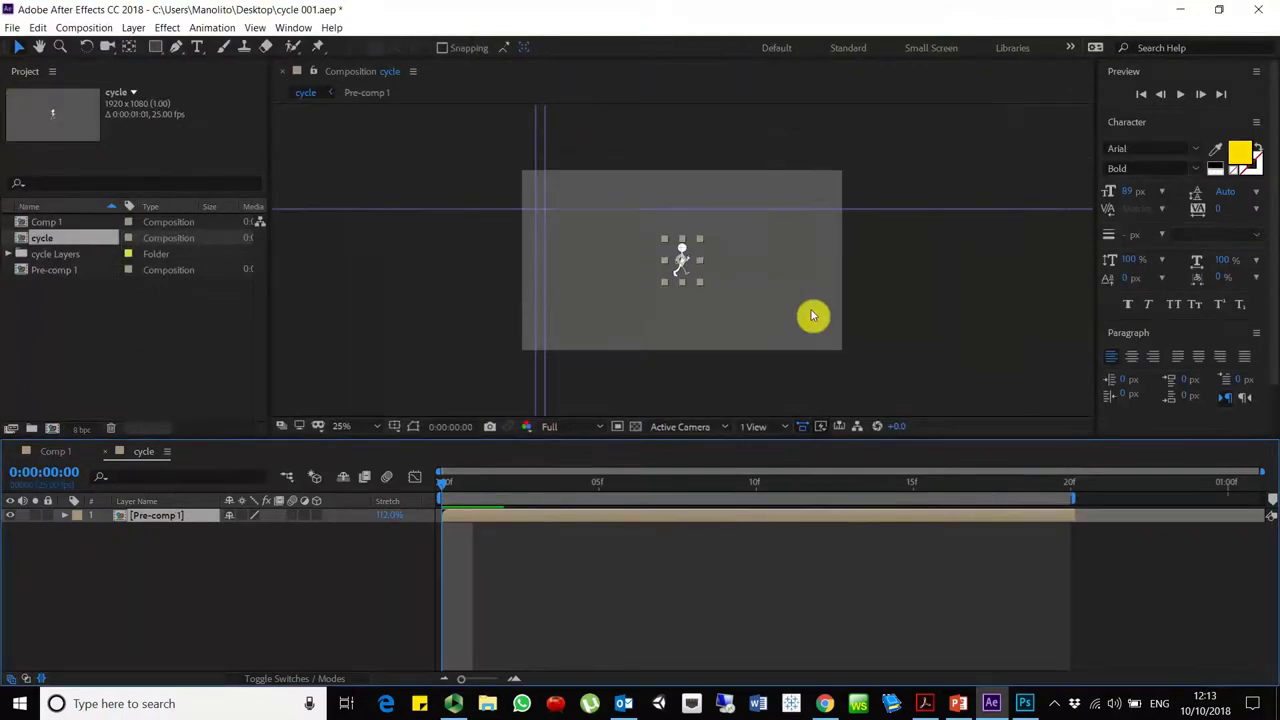
click(570, 598)
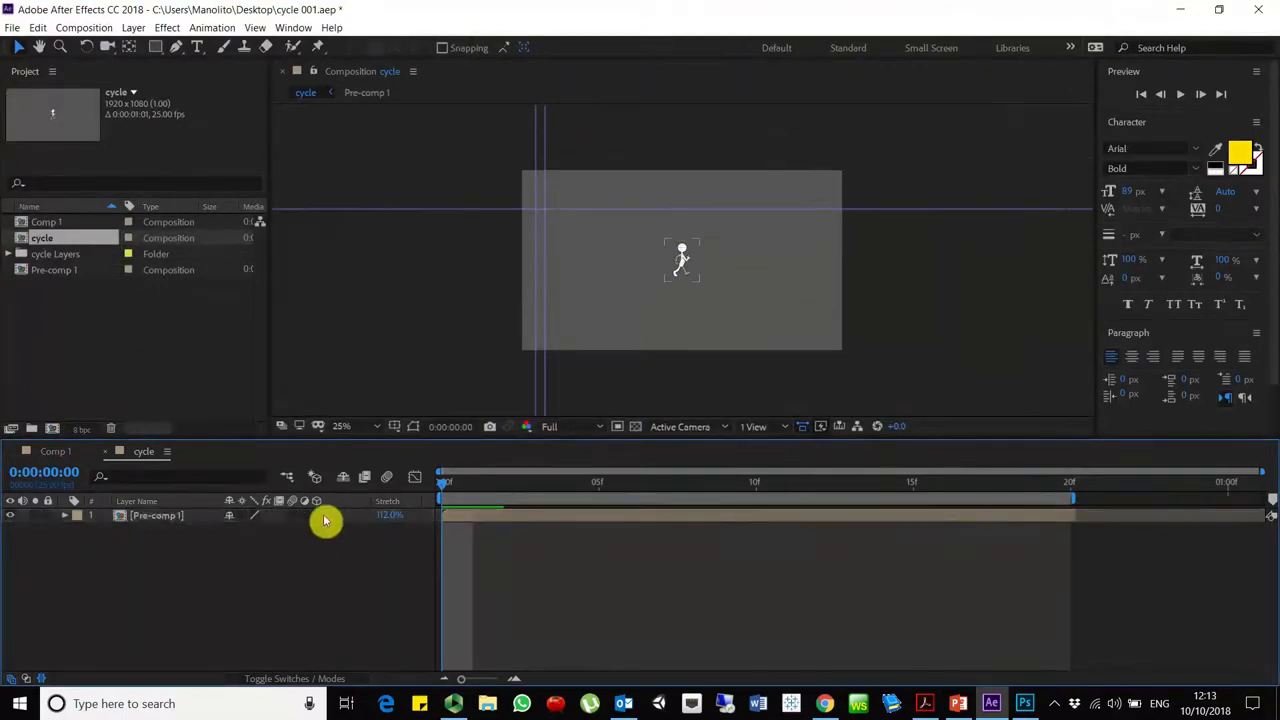
click(145, 520)
key(s)
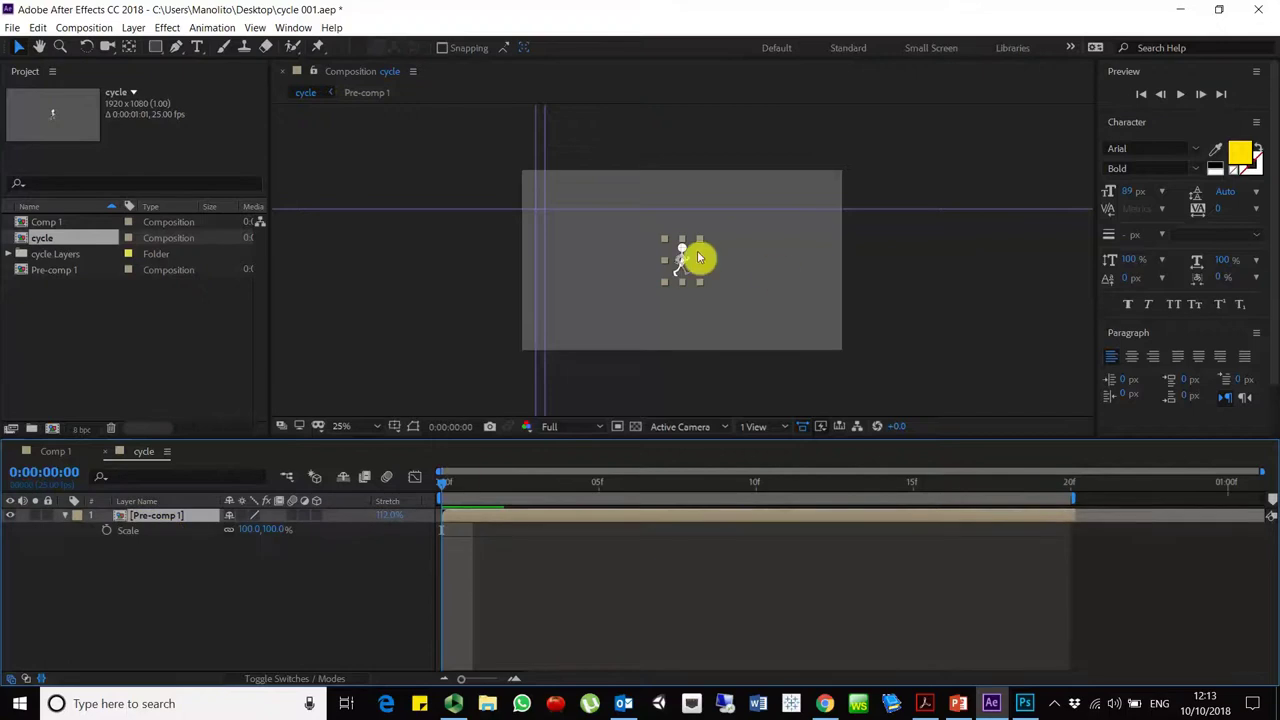
drag(274, 532, 474, 541)
- Import 20160226_125930.jpg and place it in the timeline below Pre-comp 1
right_click(100, 326)
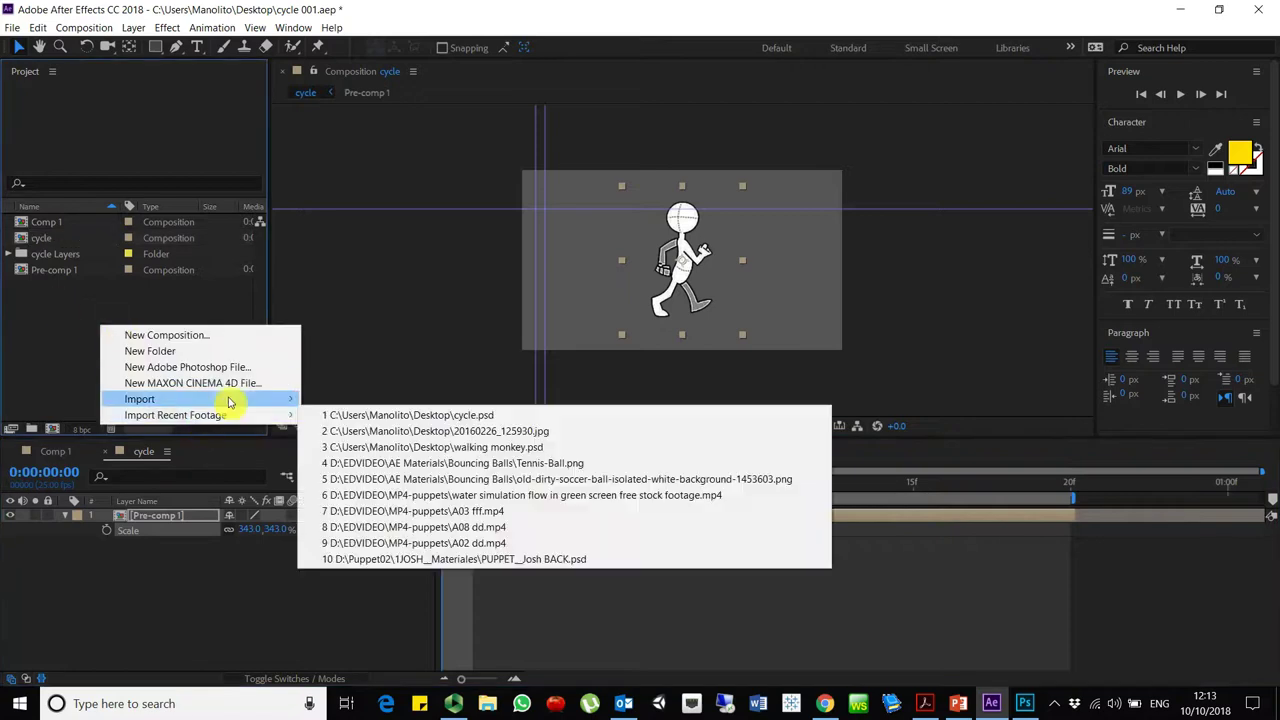
mouse_move(240, 399)
click(336, 399)
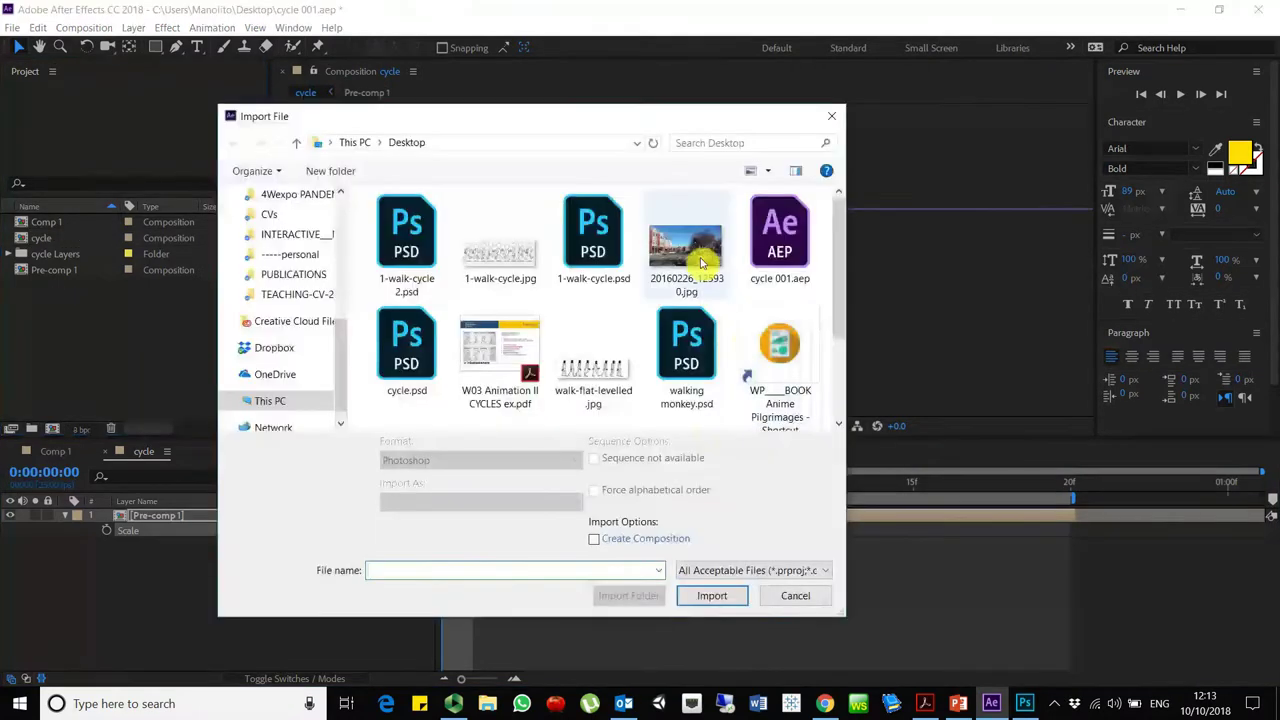
double_click(688, 240)
drag(65, 243, 228, 578)
- Reposition the street photo, nudge the character slightly lower, and preview the comp
drag(620, 254, 686, 177)
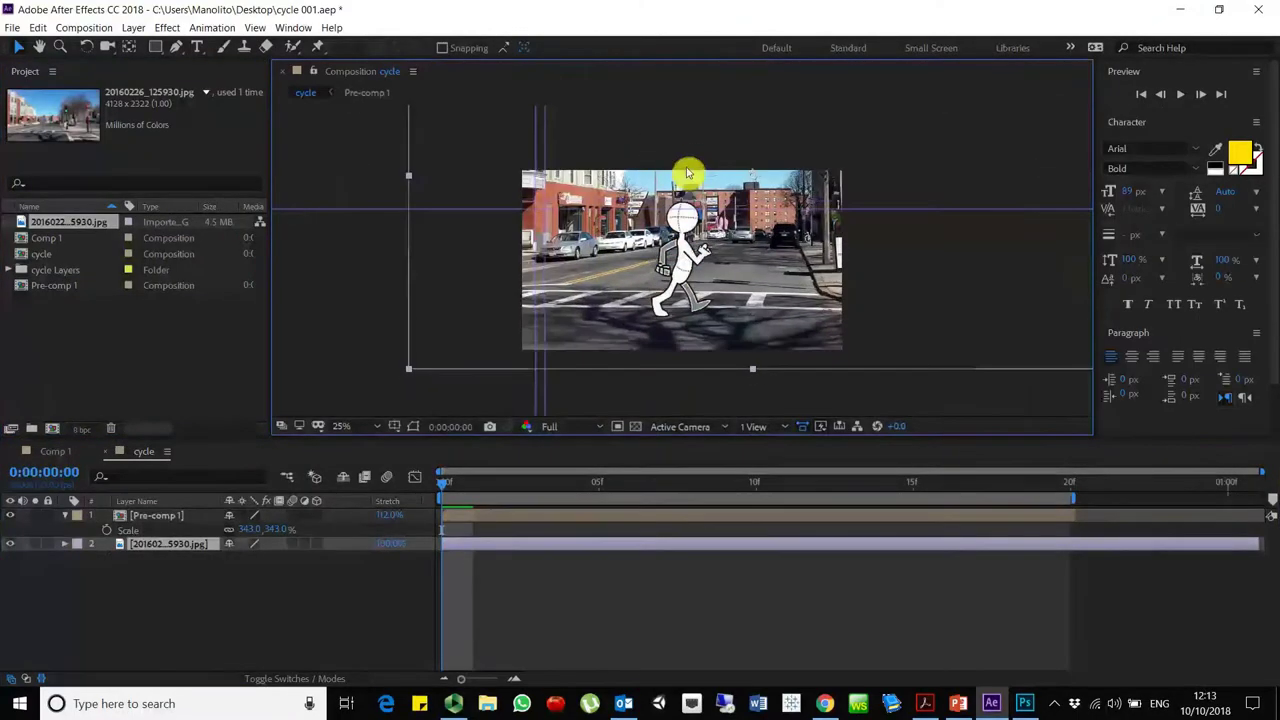
click(203, 608)
click(237, 514)
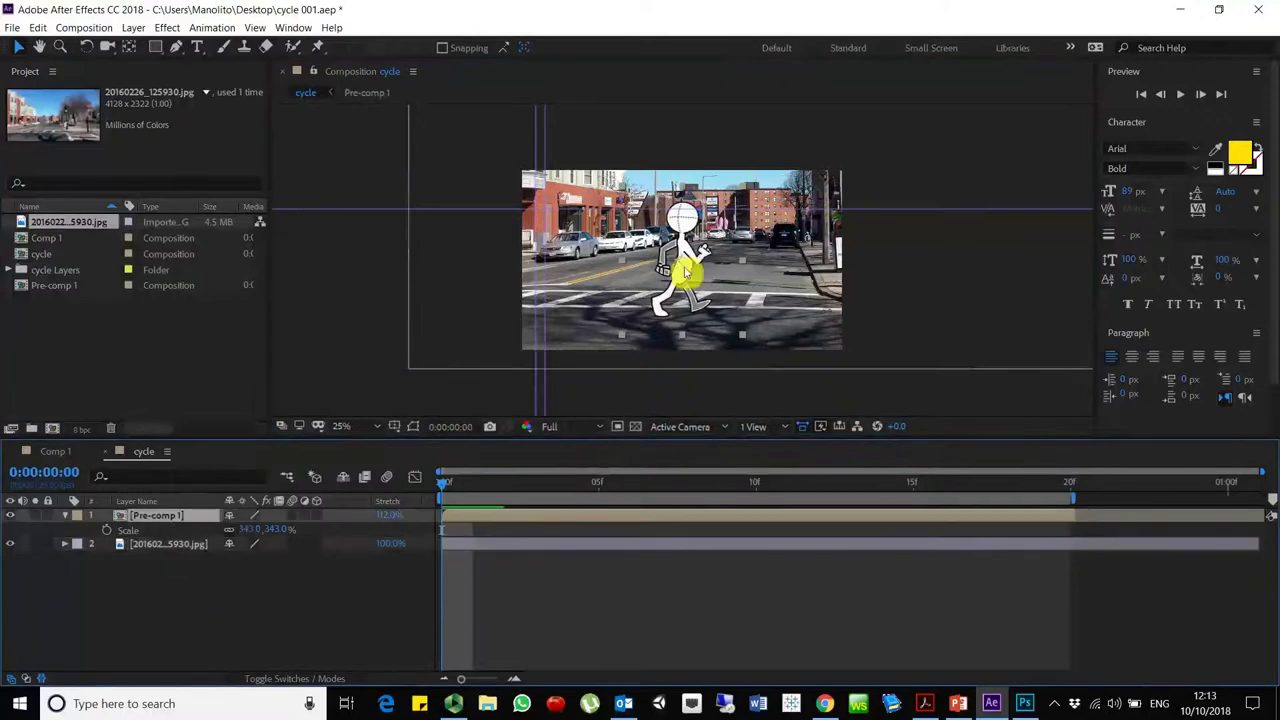
drag(690, 258, 694, 278)
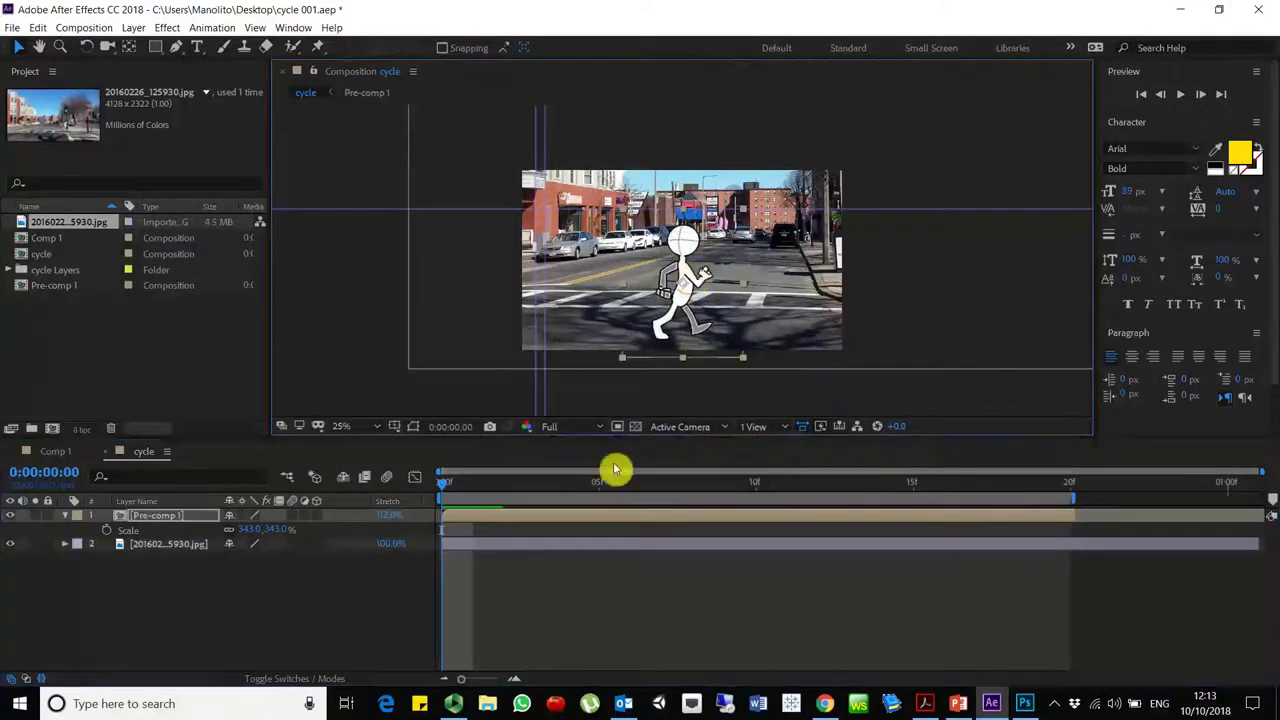
mouse_move(449, 494)
mouse_down()
mouse_move(463, 494)
mouse_move(425, 490)
mouse_up()
key(space)
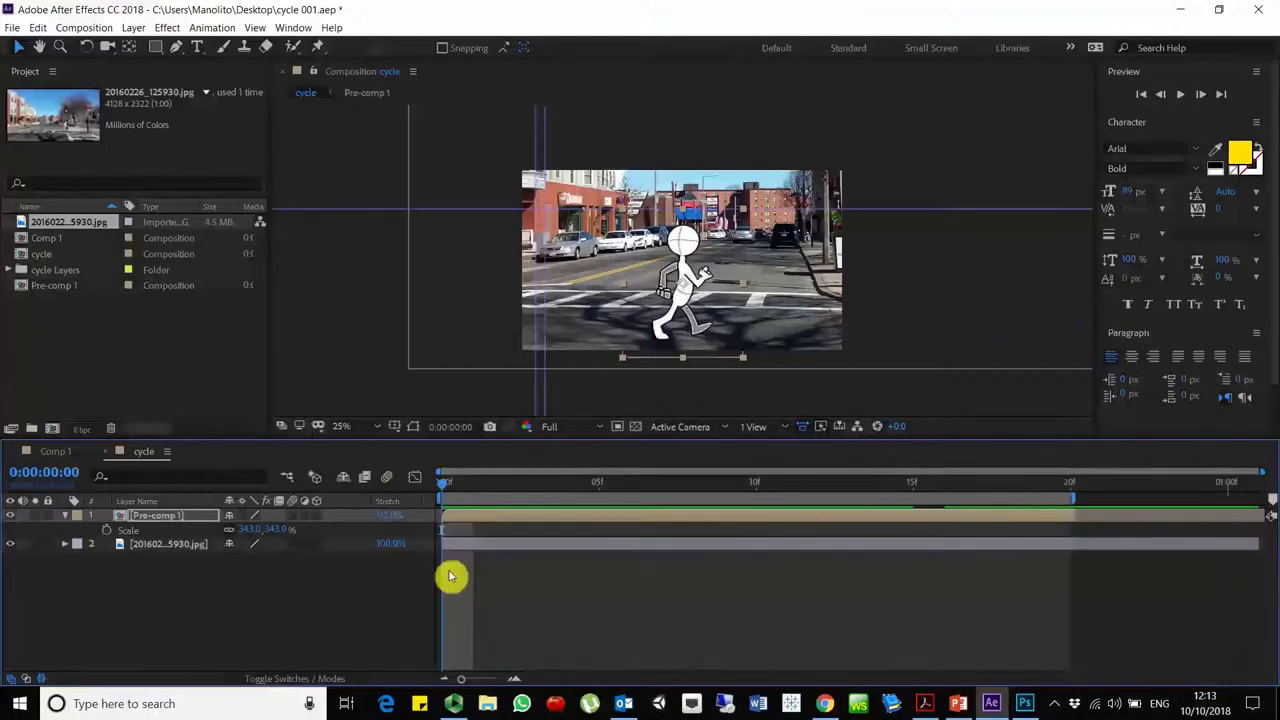
- Add Position keyframes to the street photo at frame 0 and frame 20
click(477, 583)
click(176, 549)
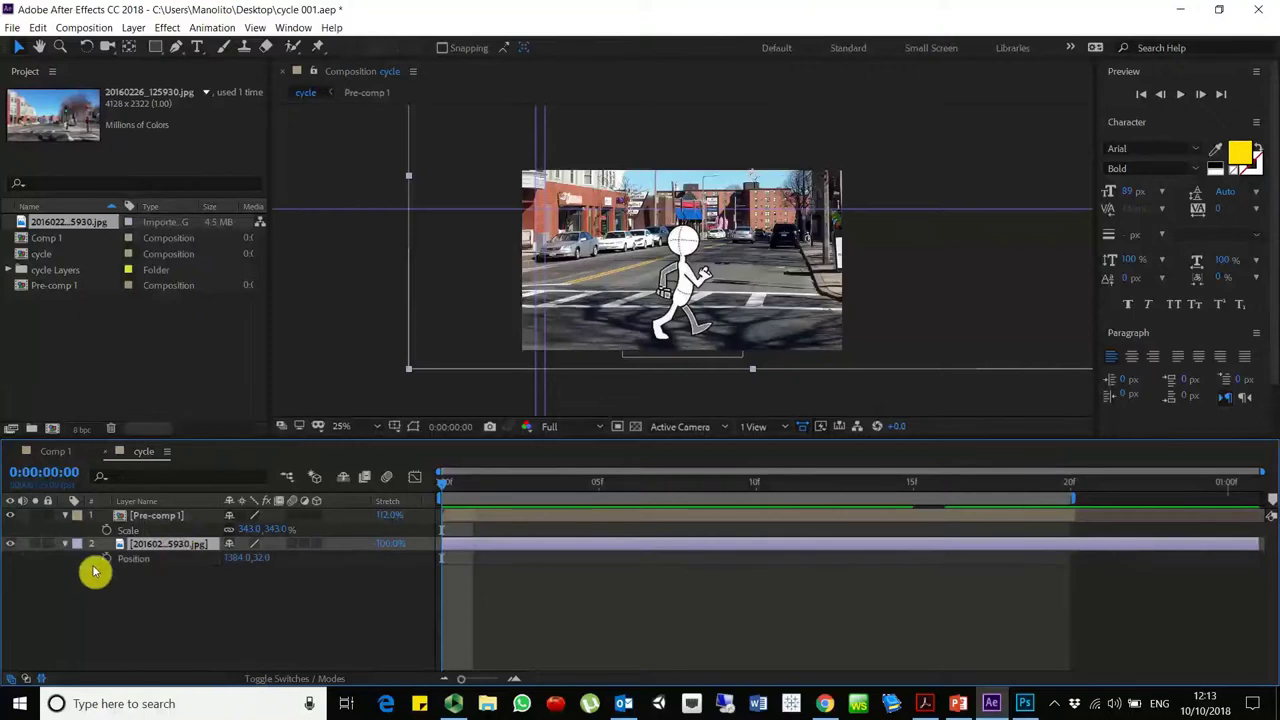
click(106, 559)
click(66, 545)
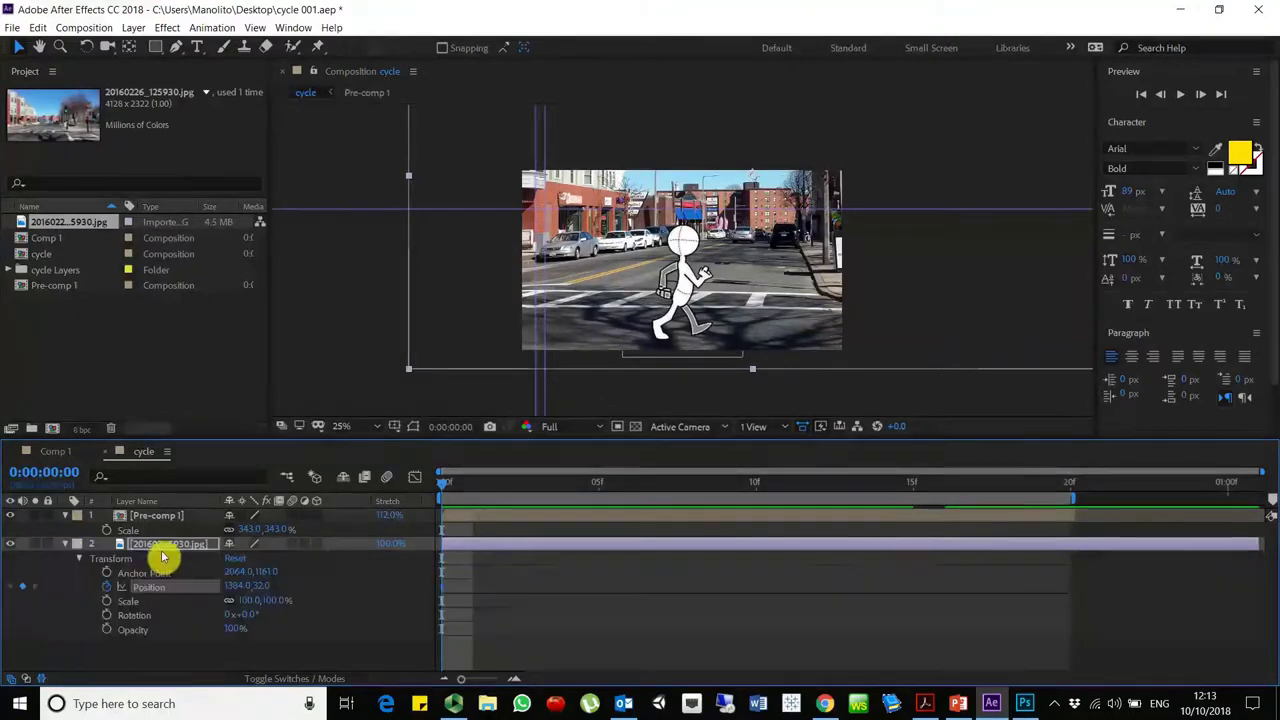
click(1068, 488)
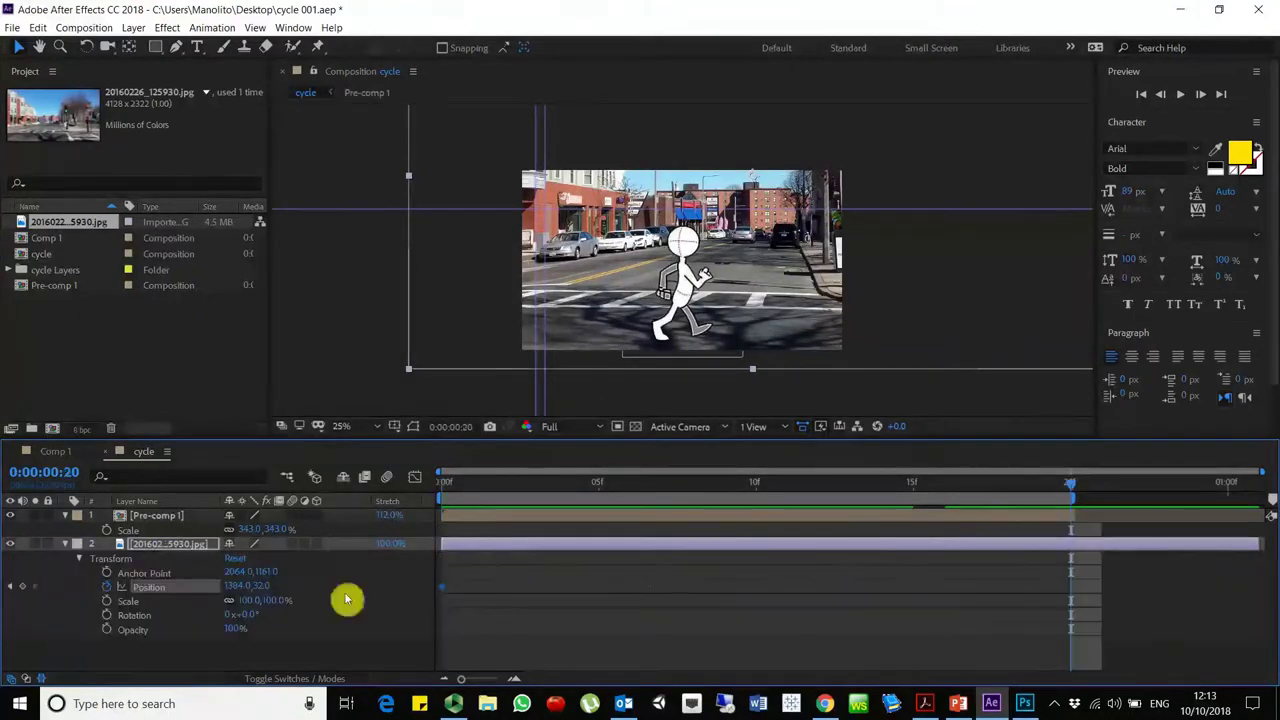
click(22, 587)
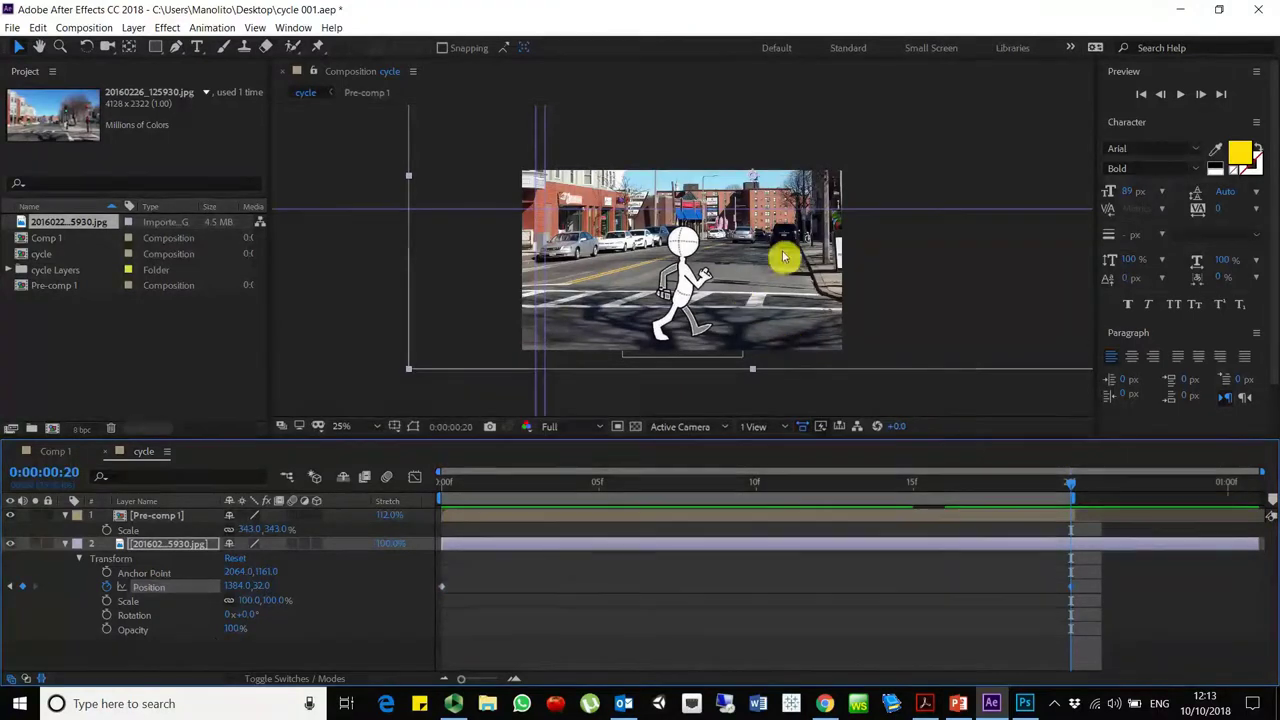
- At frame 20, slide the photo left to 272,52 and preview the pan
click(14, 590)
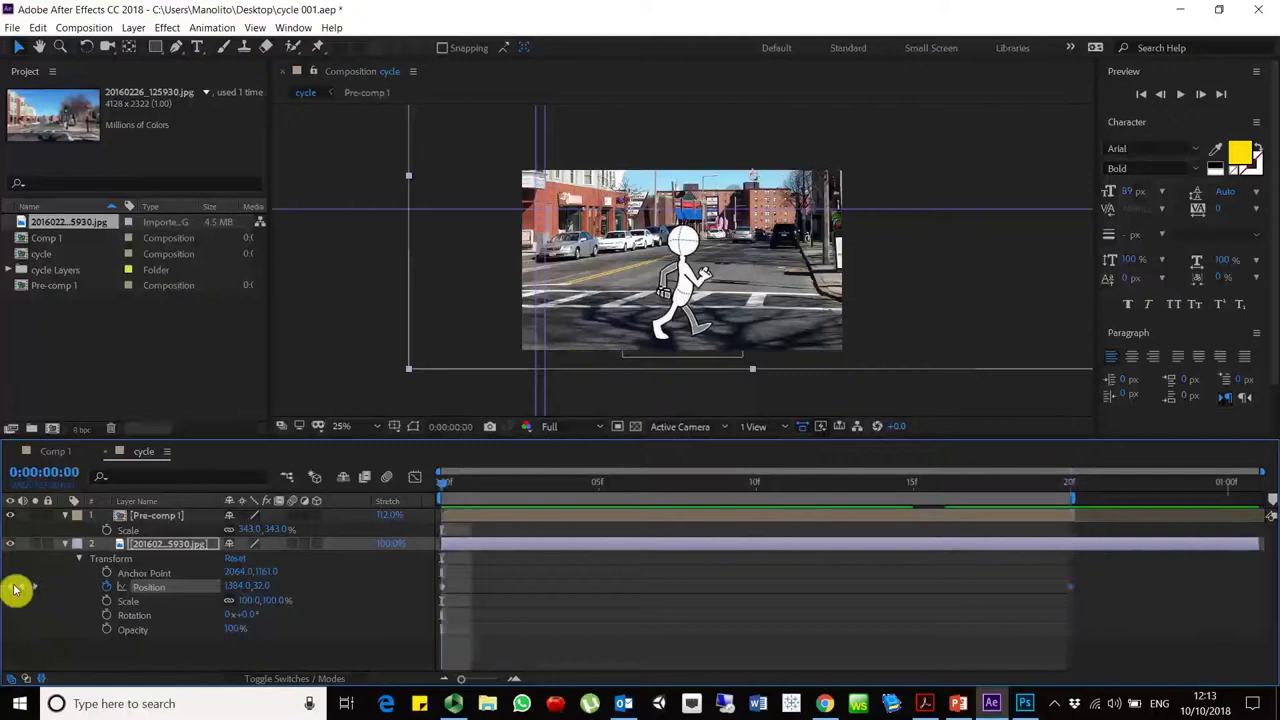
click(33, 590)
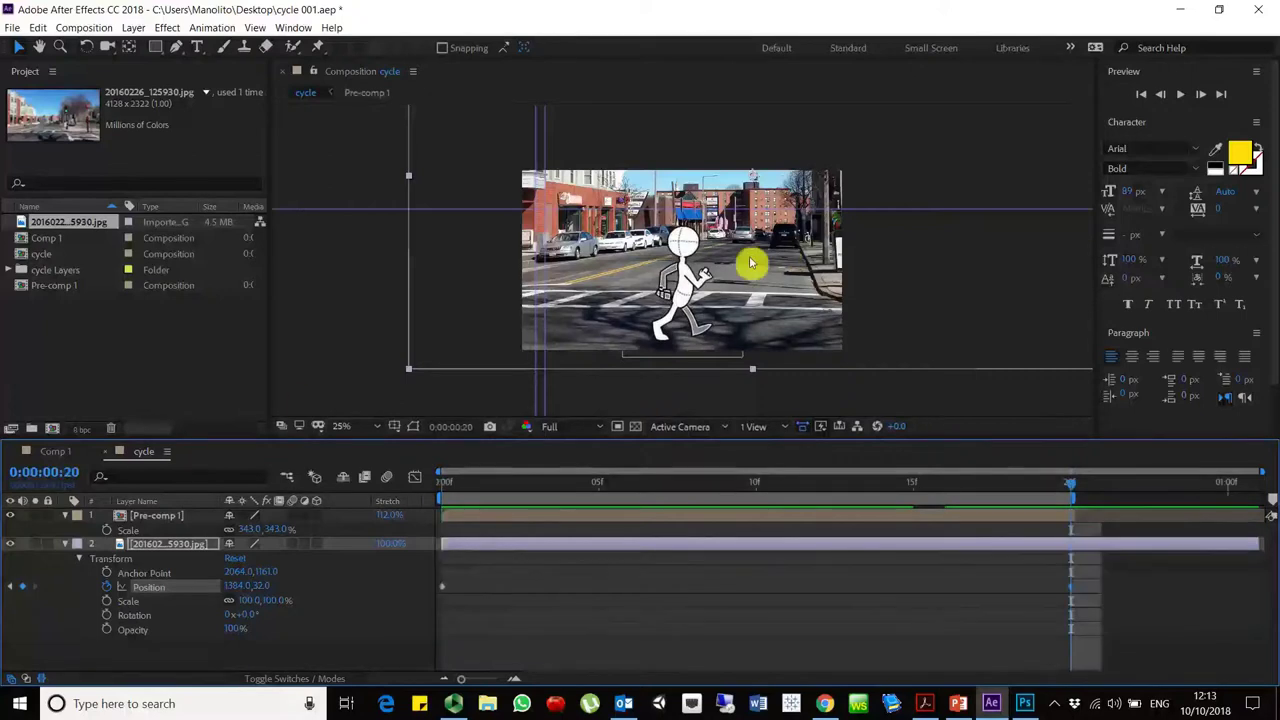
drag(774, 266, 589, 262)
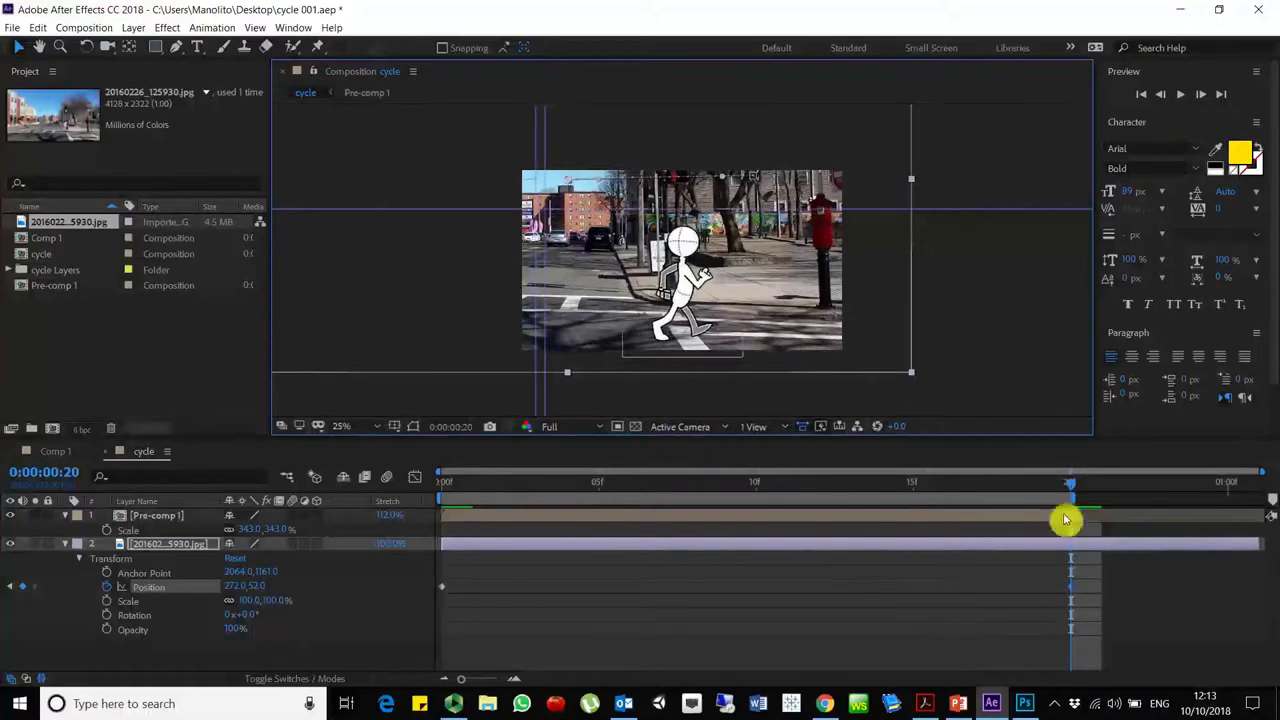
drag(1049, 482, 590, 520)
key(space)
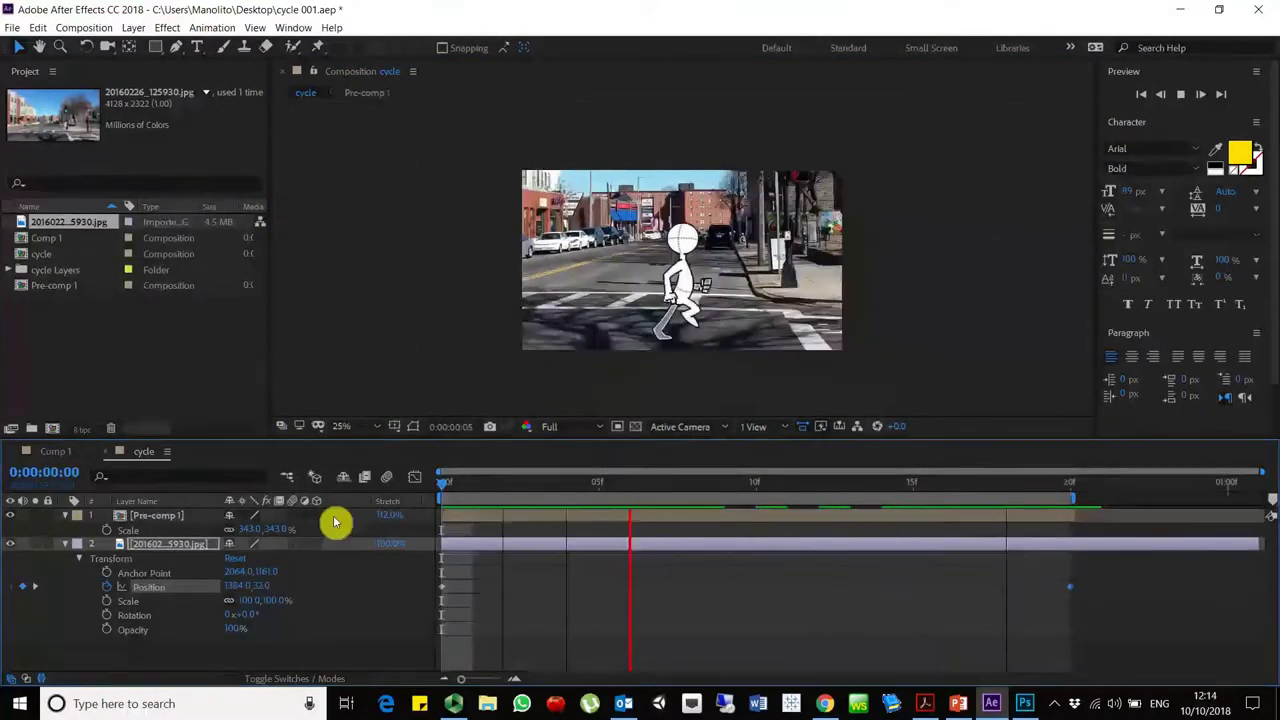
- Add a Position keyframe at frame 3 and move it to frame 0
key(space)
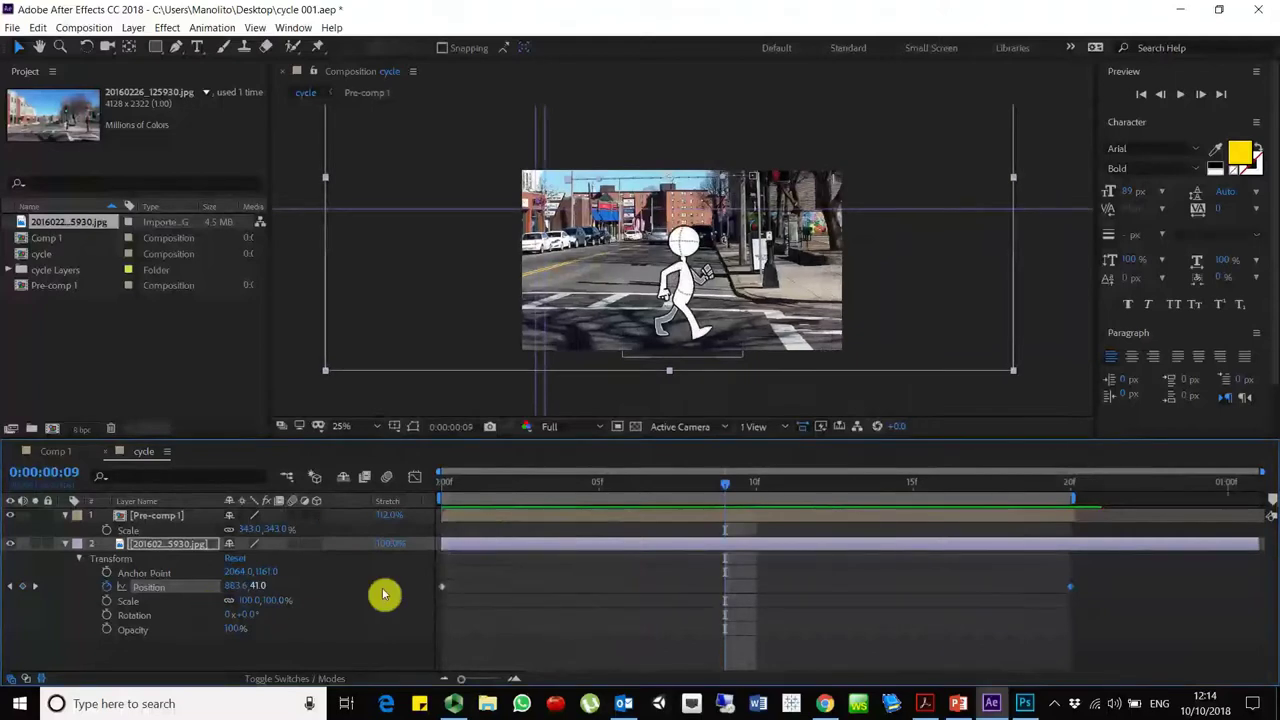
click(759, 487)
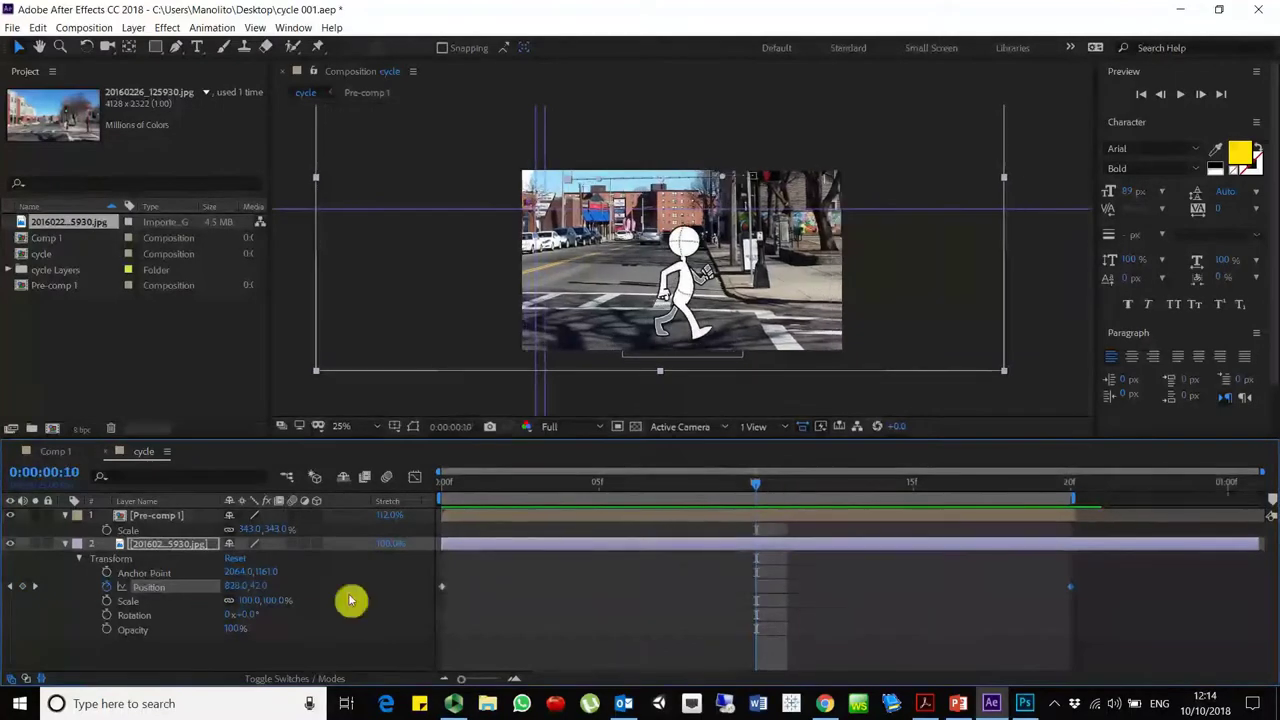
drag(850, 491, 562, 480)
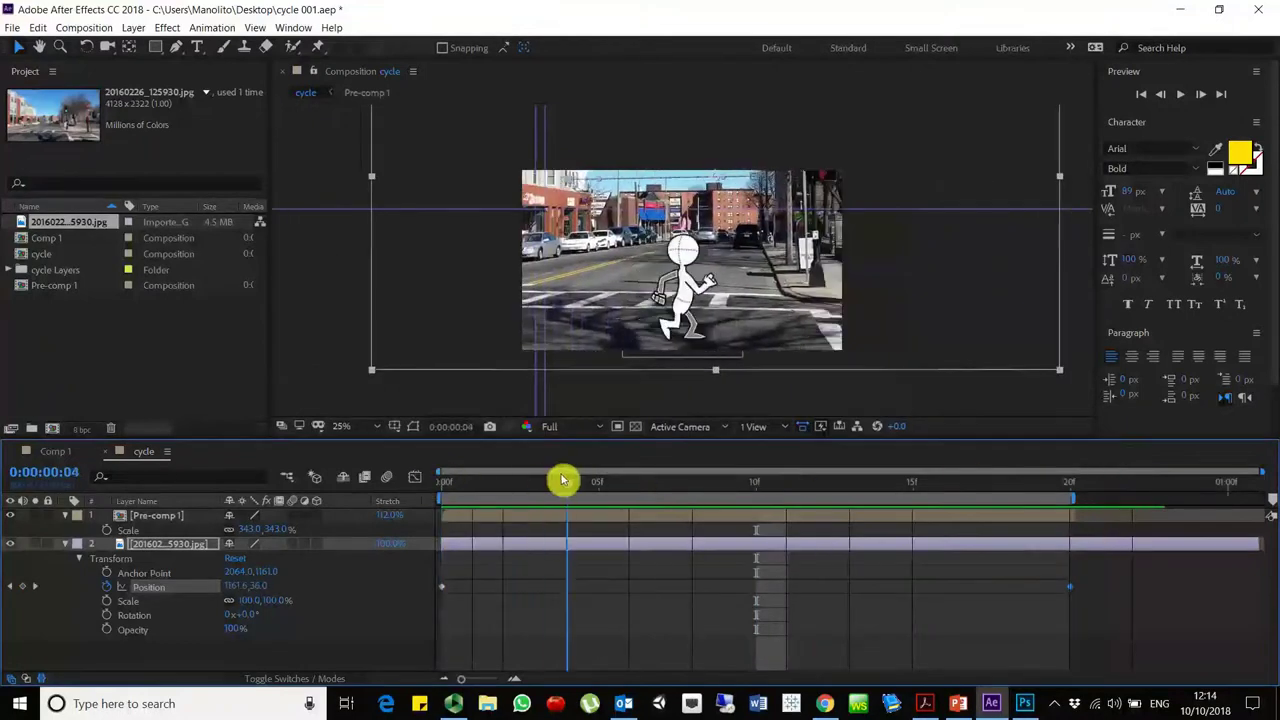
click(23, 587)
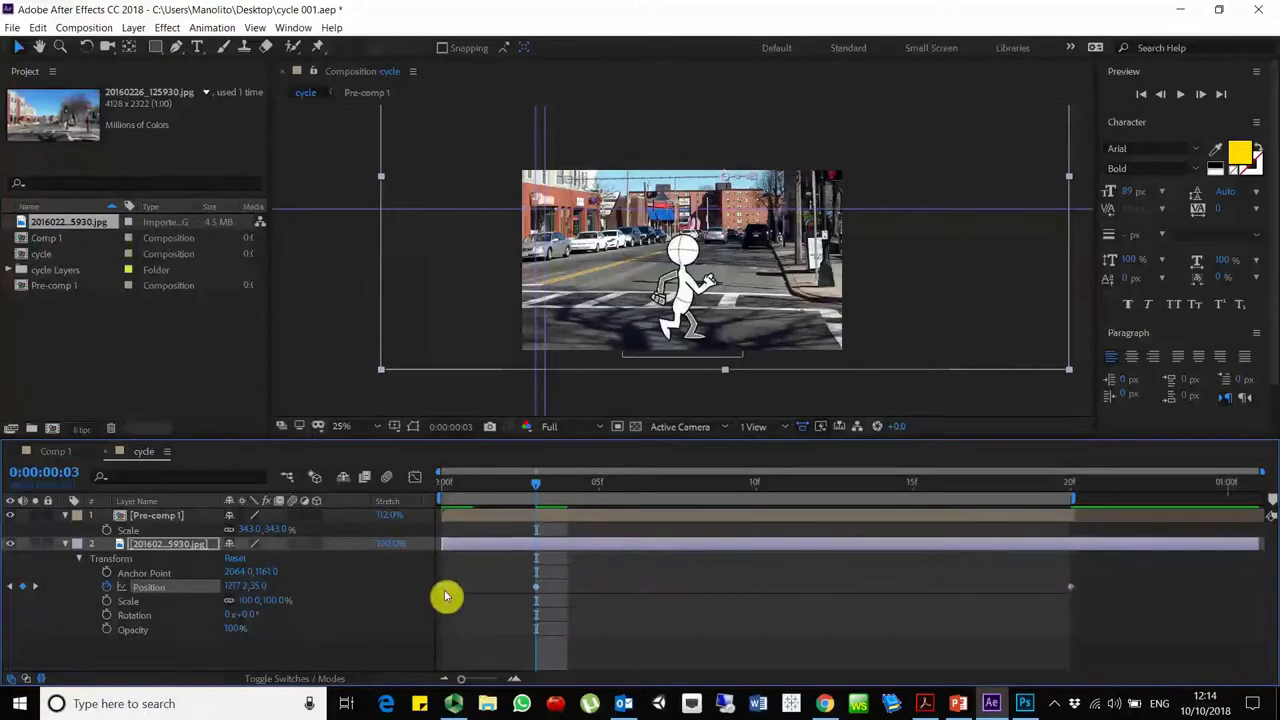
click(450, 597)
drag(538, 590, 440, 591)
- Shift the photo right at frame 8 and preview the slower background pan
drag(486, 491, 418, 487)
key(space)
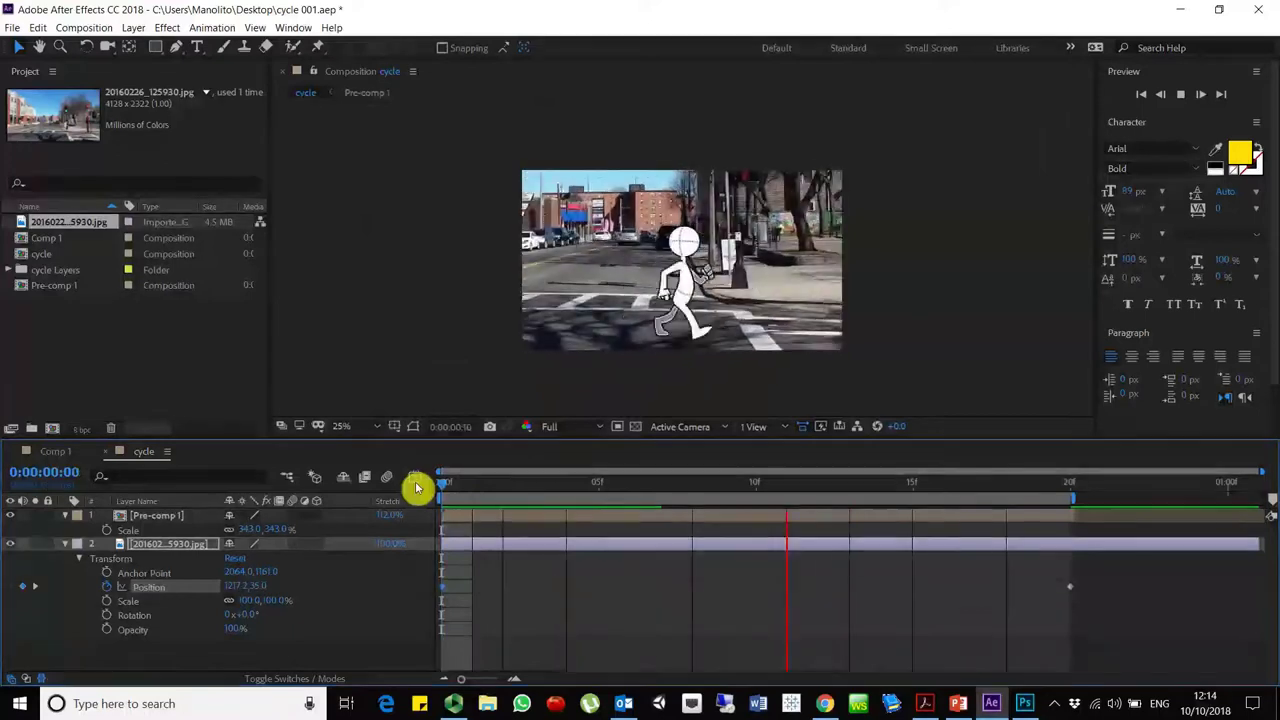
key(space)
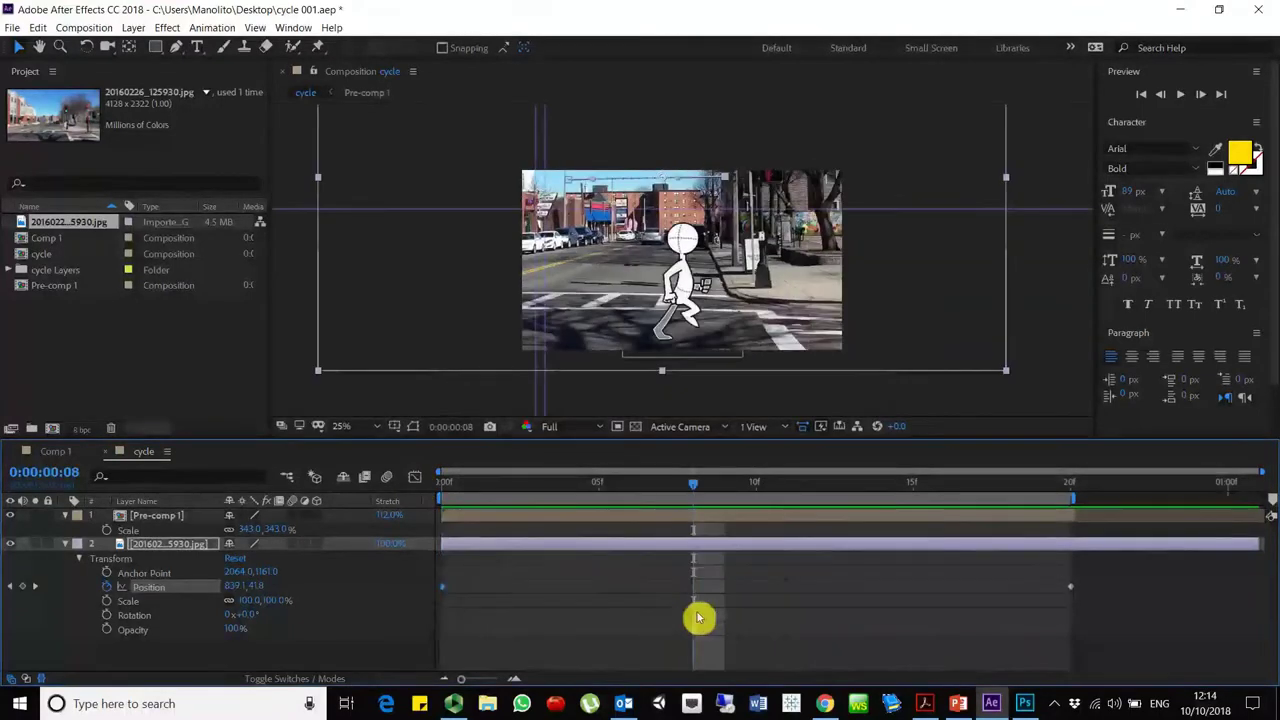
drag(1072, 597, 1253, 600)
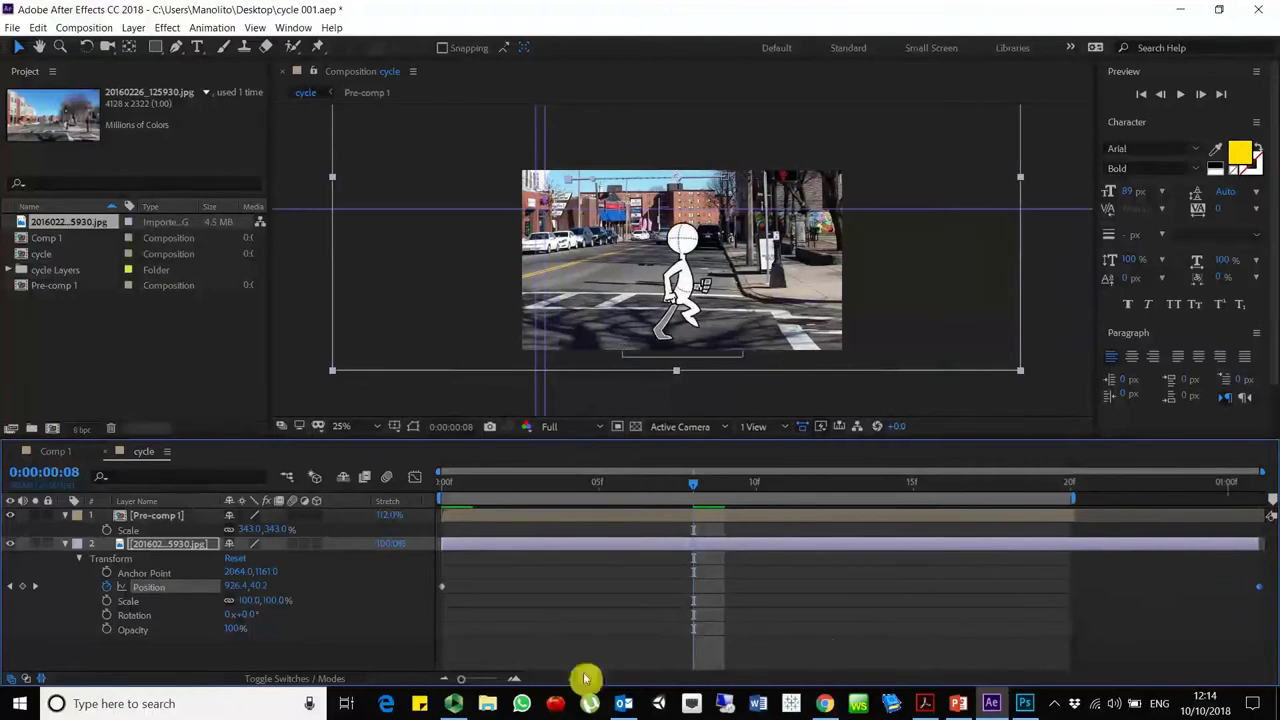
key(space)
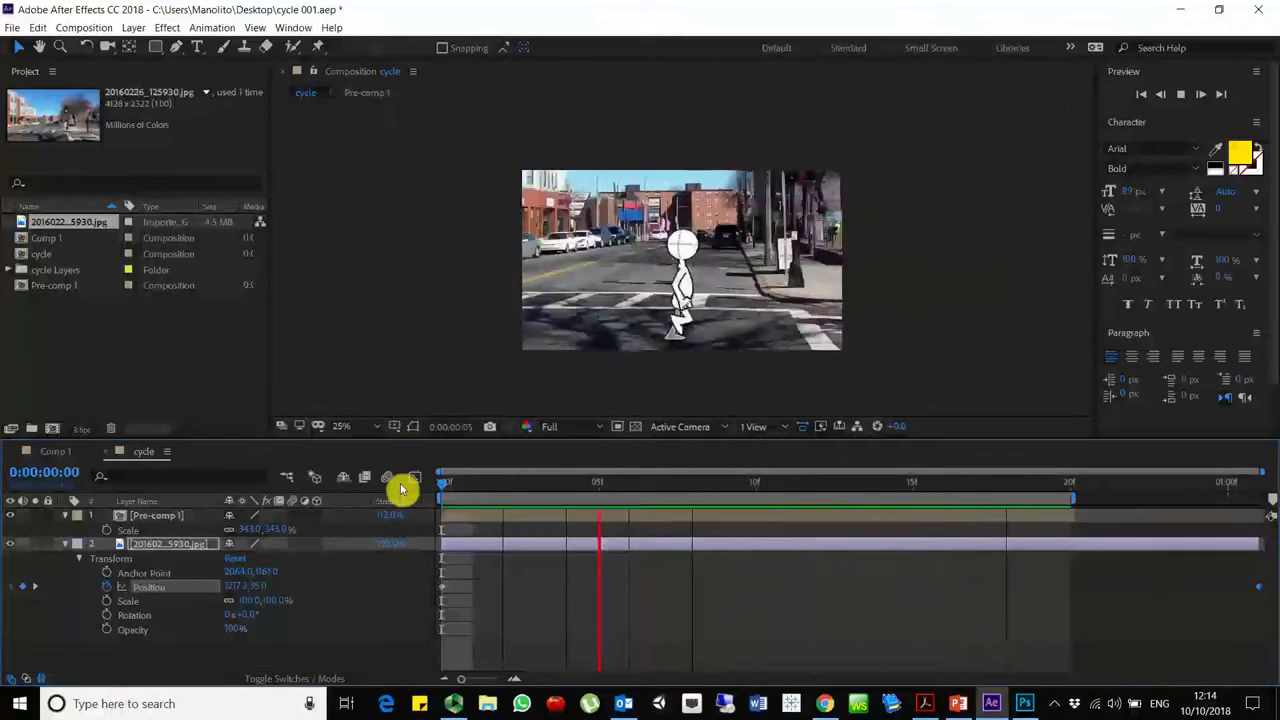
key(space)
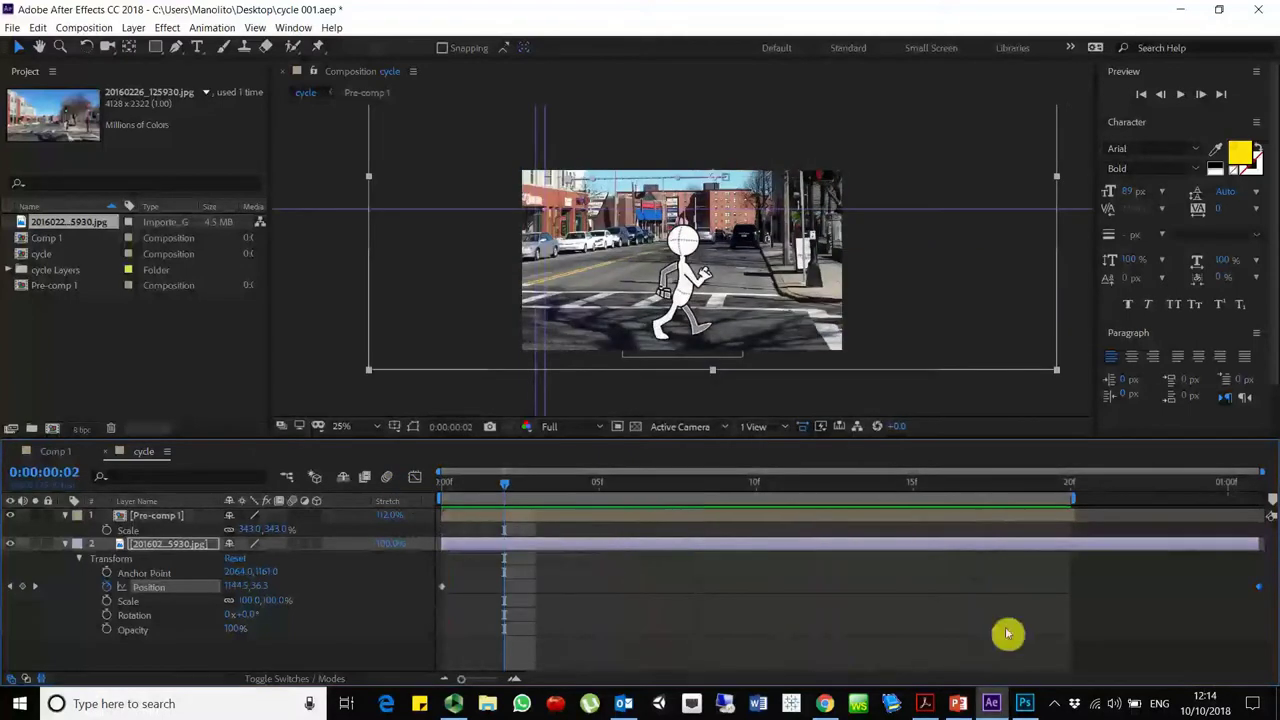